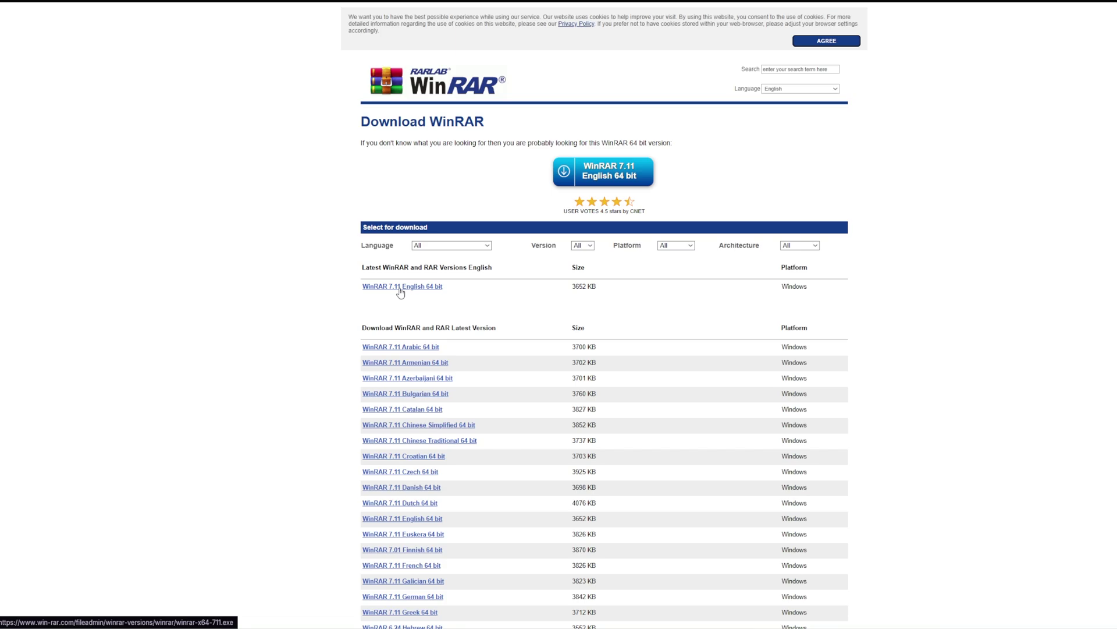
Examine the WinRAR download list, the Intel Texture Works plug-in requirements and installation instructions, and NVIDIA's Legacy Texture Tools page.
{"action": "scroll", "coordinate": [464, 387], "scroll_direction": "down", "scroll_amount": 4}
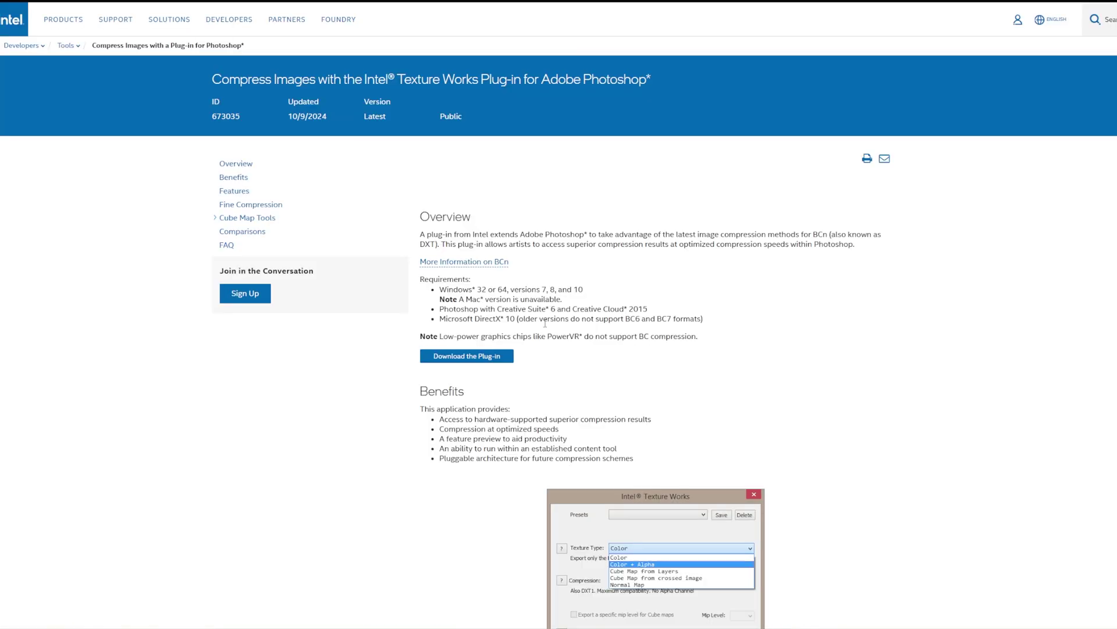
{"action": "scroll", "coordinate": [544, 323], "scroll_direction": "down", "scroll_amount": 5}
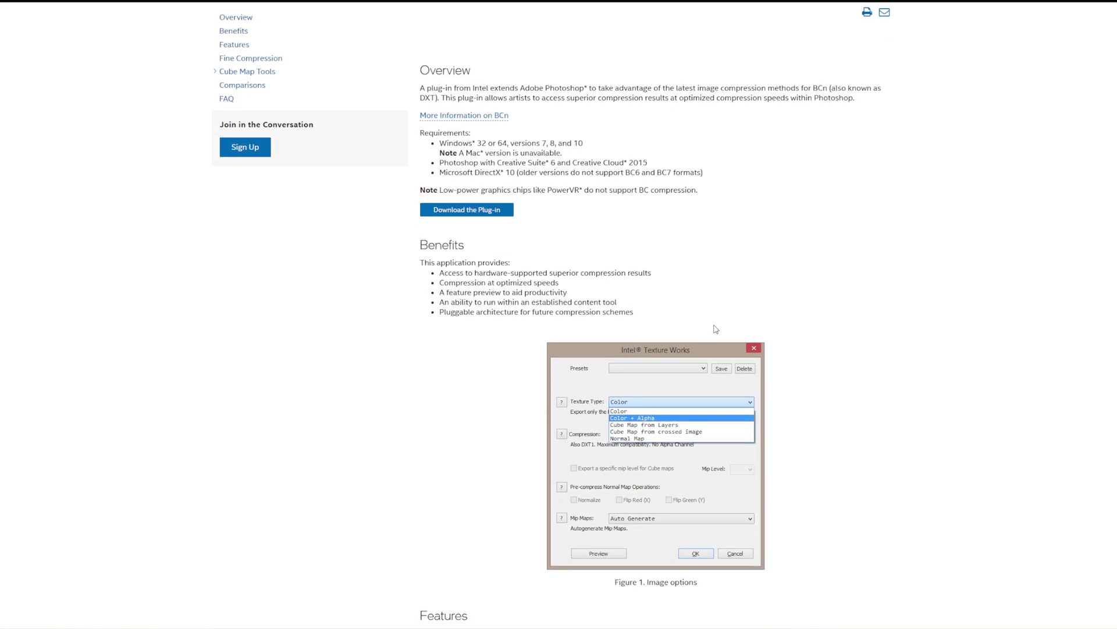
{"action": "left_click_drag", "start_coordinate": [464, 205], "coordinate": [691, 367]}
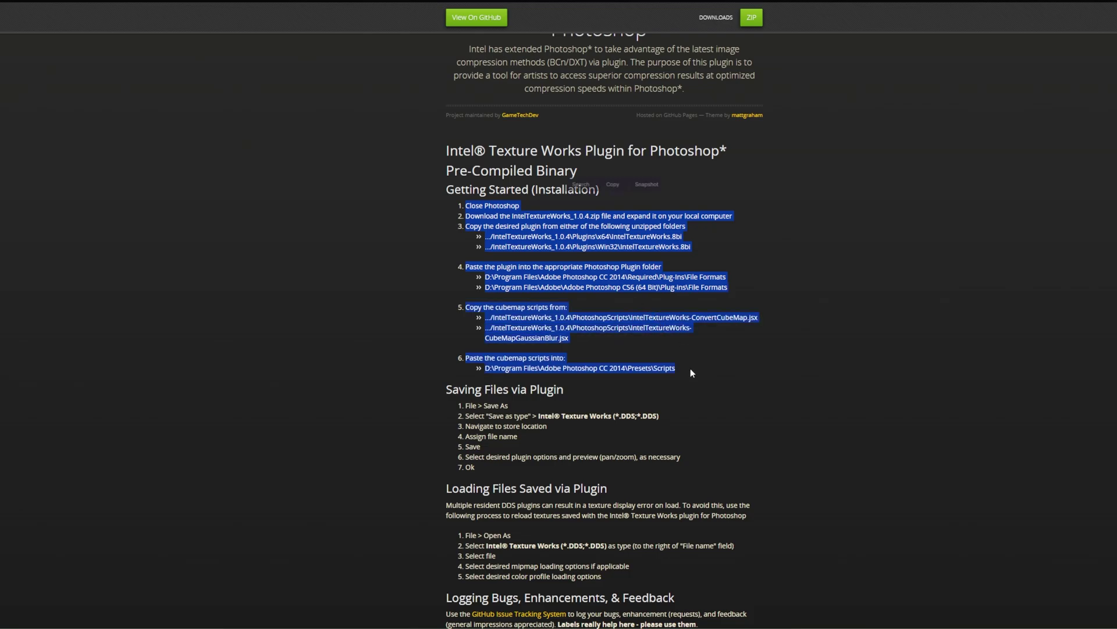
{"action": "left_click", "coordinate": [669, 313]}
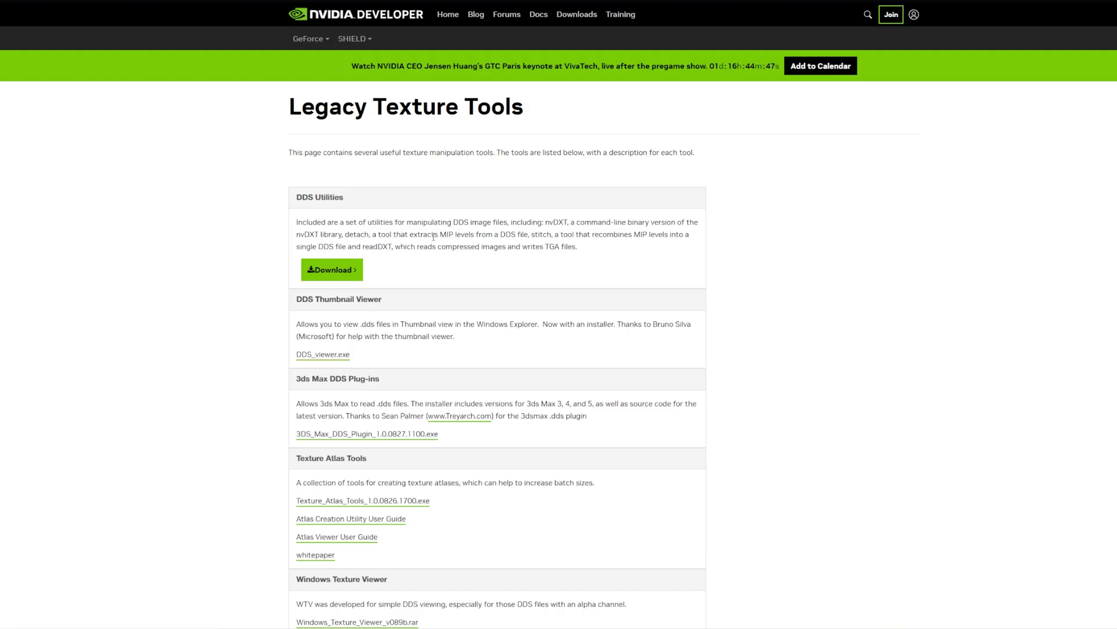
{"action": "left_click_drag", "start_coordinate": [289, 110], "coordinate": [464, 106]}
{"action": "left_click", "coordinate": [481, 110]}
{"action": "left_click", "coordinate": [524, 109]}
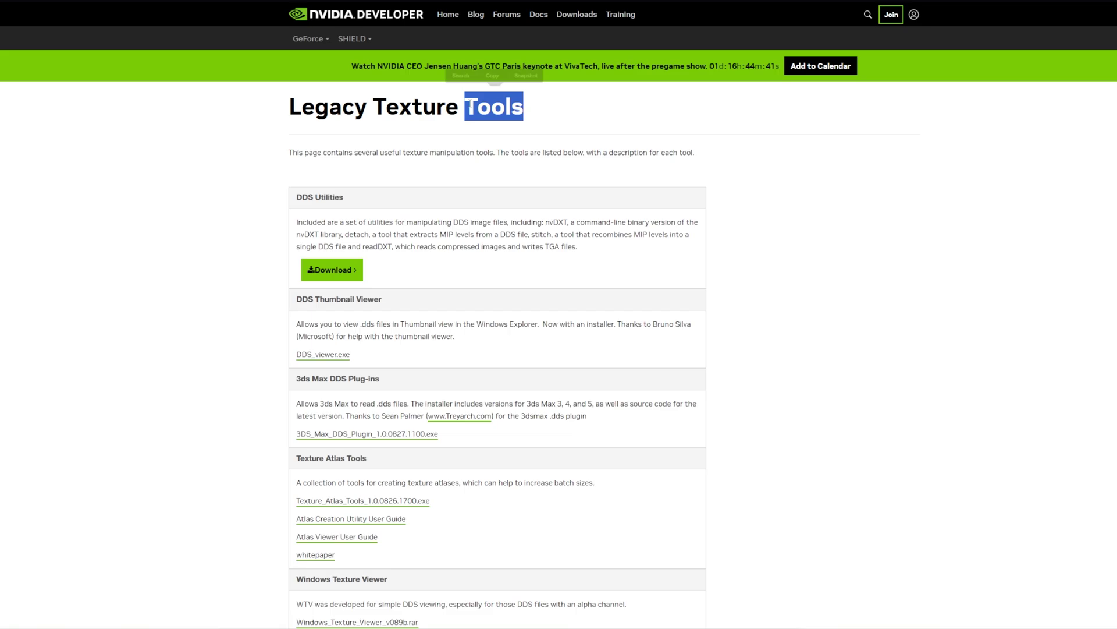
{"action": "left_click", "coordinate": [442, 81]}
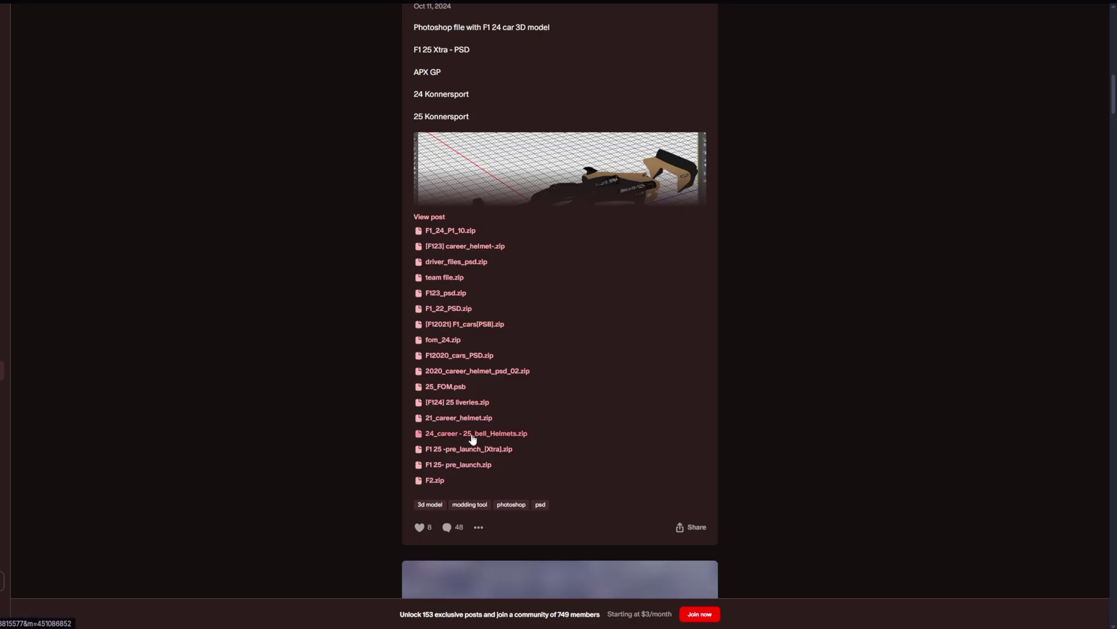
Download the helmet template archive 24_career - 25_bell_Helmets.zip and the tool archive Ego ERP Archiver F1 25.rar.
{"action": "left_click", "coordinate": [473, 438]}
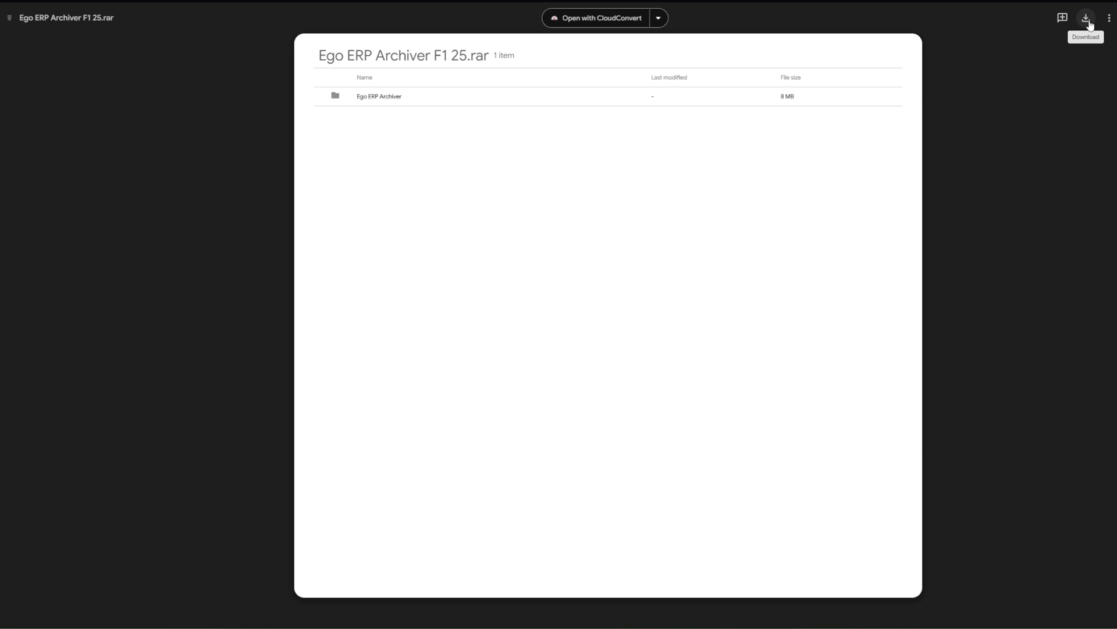
{"action": "left_click", "coordinate": [1088, 21]}
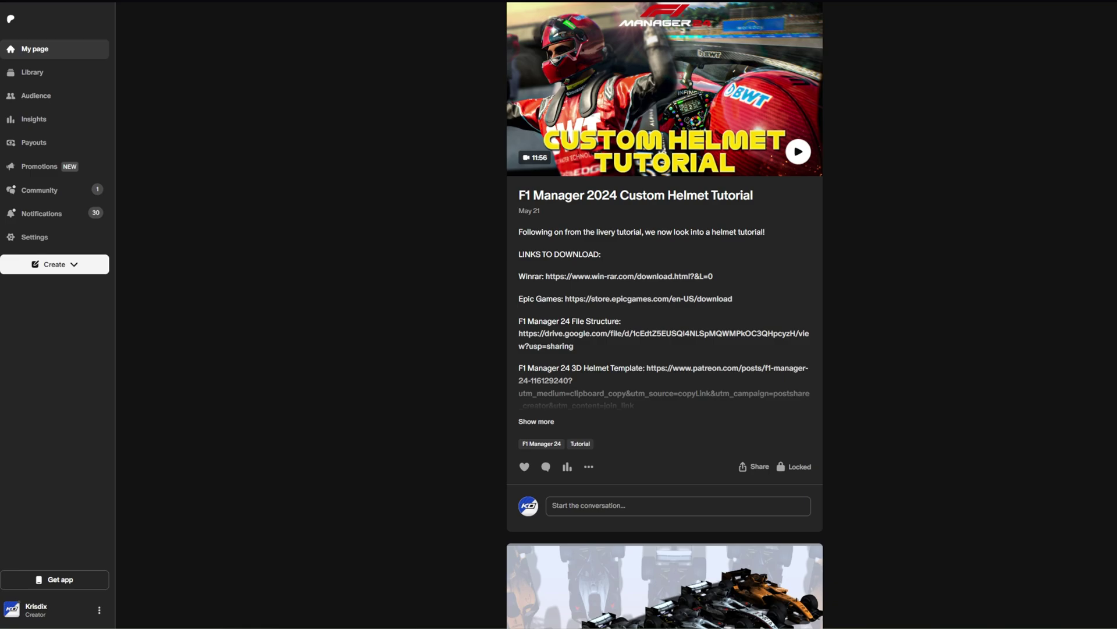
{"action": "scroll", "coordinate": [665, 314], "scroll_direction": "down", "scroll_amount": 5}
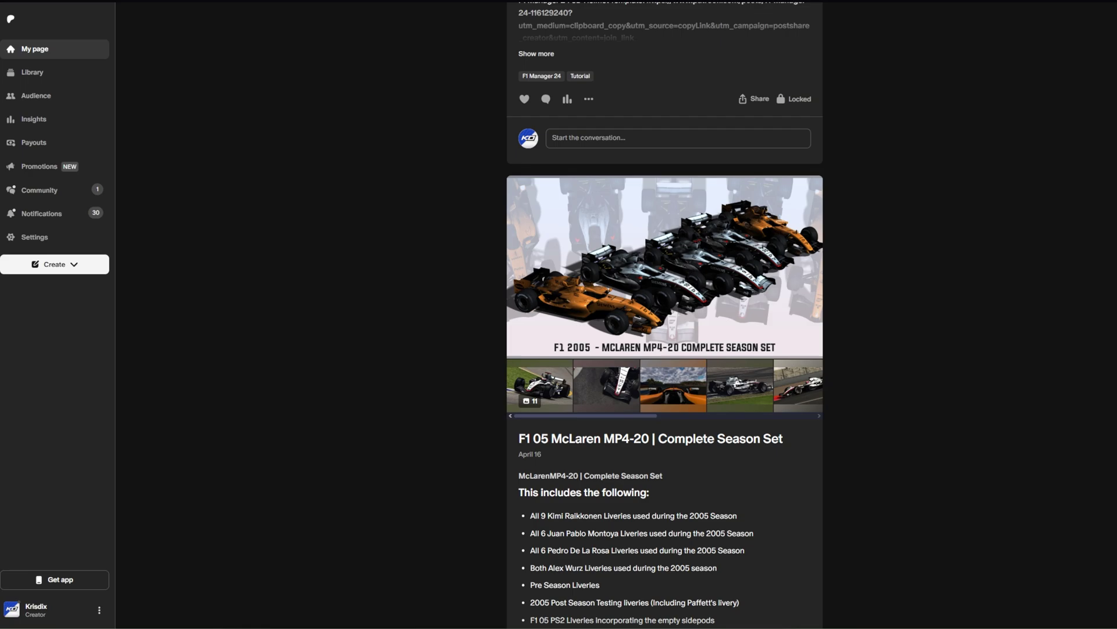
{"action": "scroll", "coordinate": [665, 314], "scroll_direction": "down", "scroll_amount": 4}
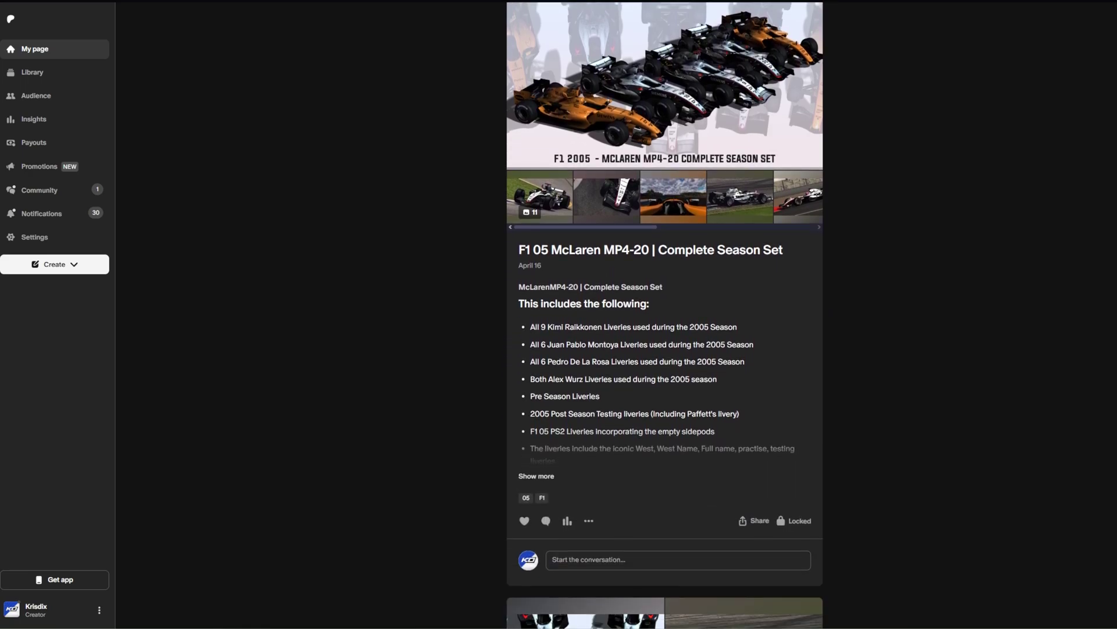
{"action": "scroll", "coordinate": [665, 314], "scroll_direction": "down", "scroll_amount": 5}
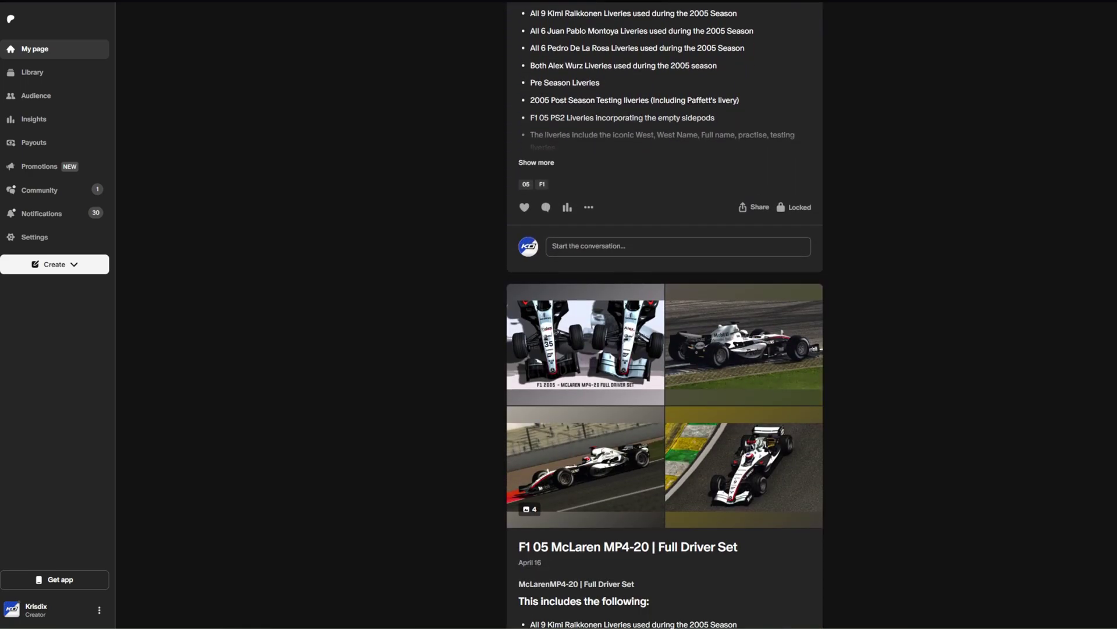
{"action": "scroll", "coordinate": [665, 314], "scroll_direction": "down", "scroll_amount": 4}
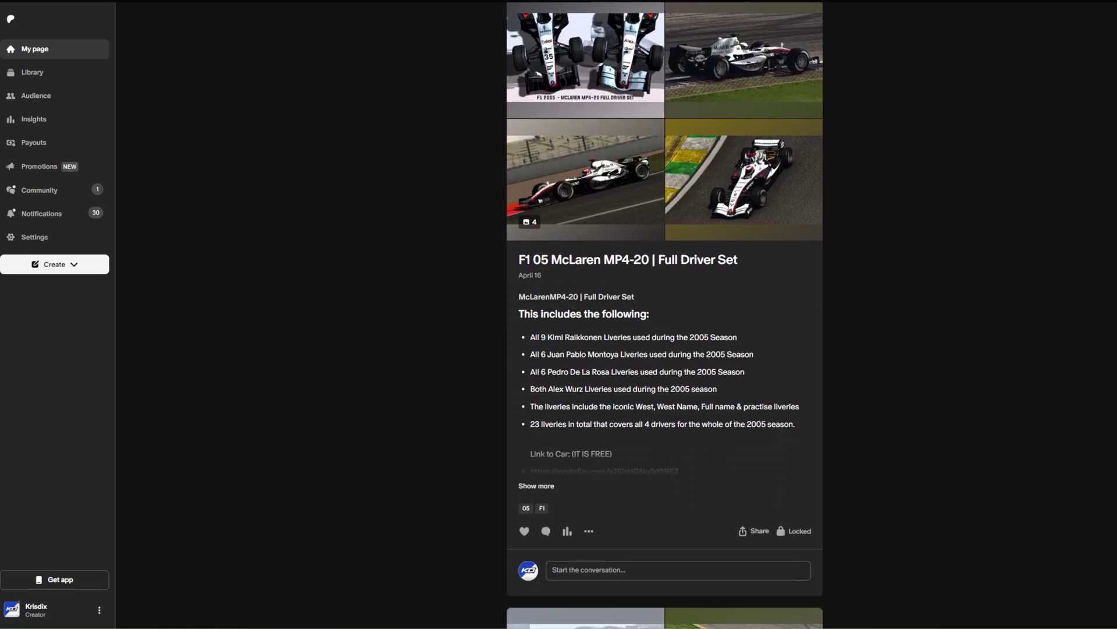
{"action": "scroll", "coordinate": [666, 314], "scroll_direction": "down", "scroll_amount": 1}
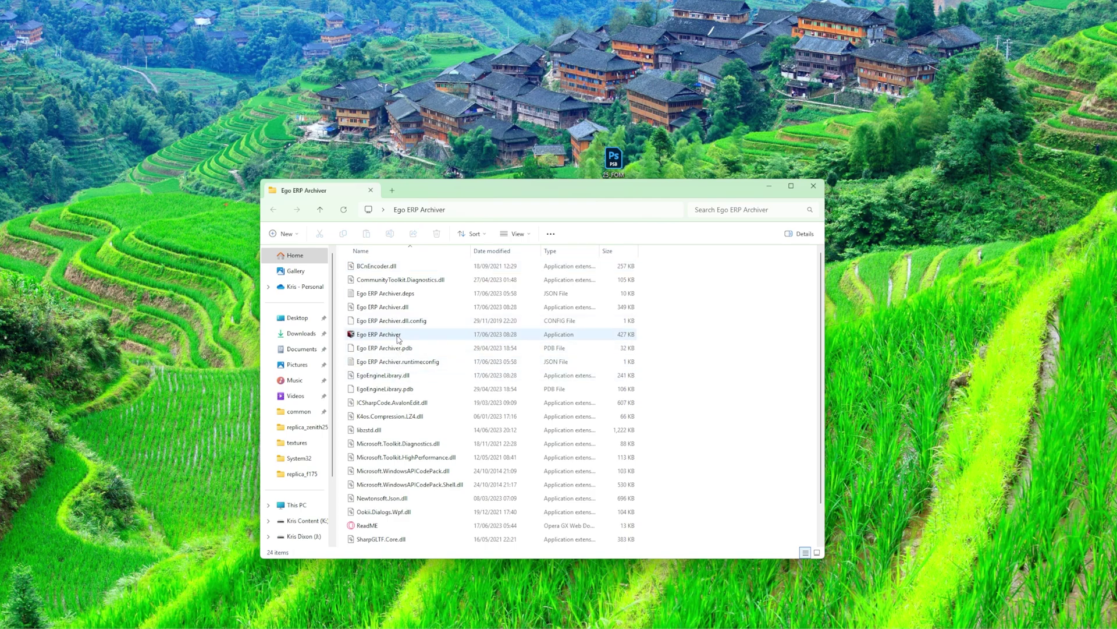
Set the game directory in Ego ERP Archiver to the F1 25 folder under Program Files\EA and close the program.
{"action": "left_click", "coordinate": [400, 339]}
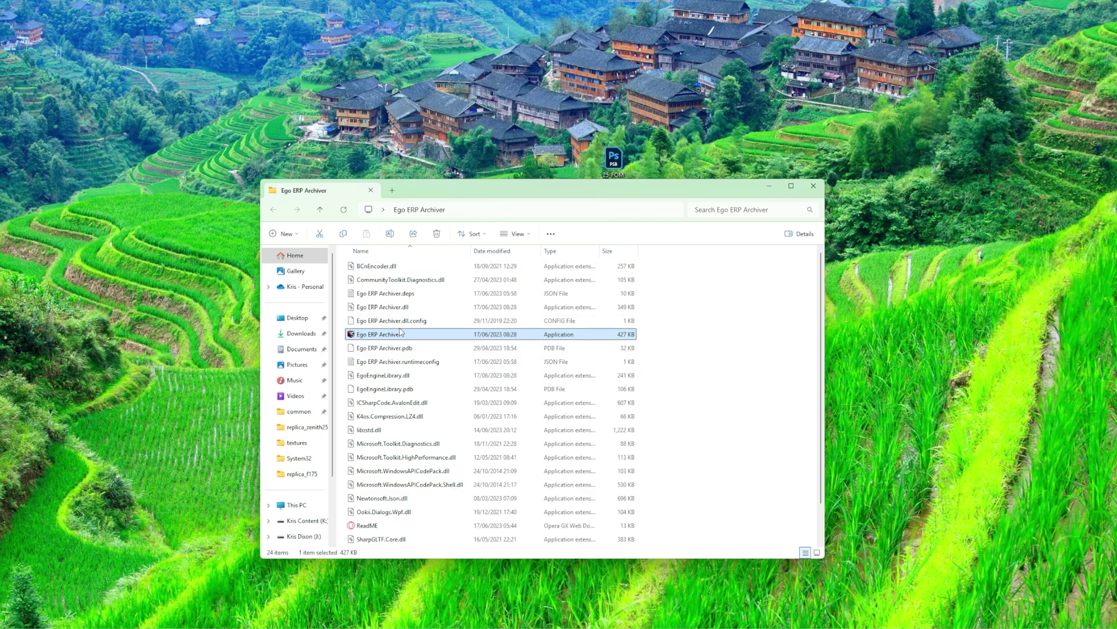
{"action": "double_click", "coordinate": [400, 333]}
{"action": "left_click", "coordinate": [240, 84]}
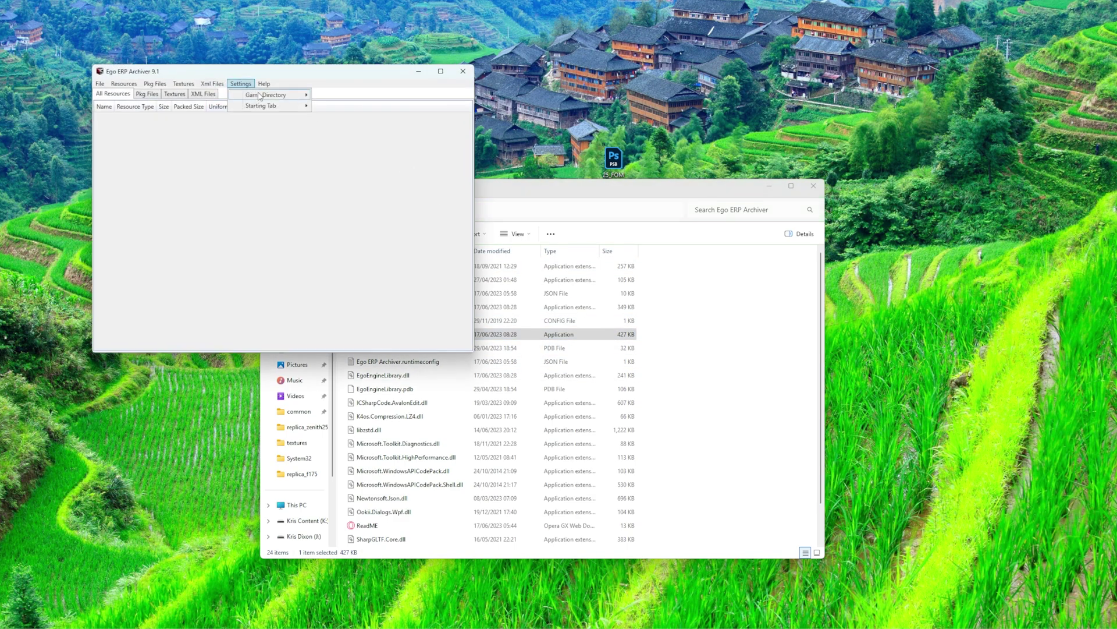
{"action": "mouse_move", "coordinate": [262, 95]}
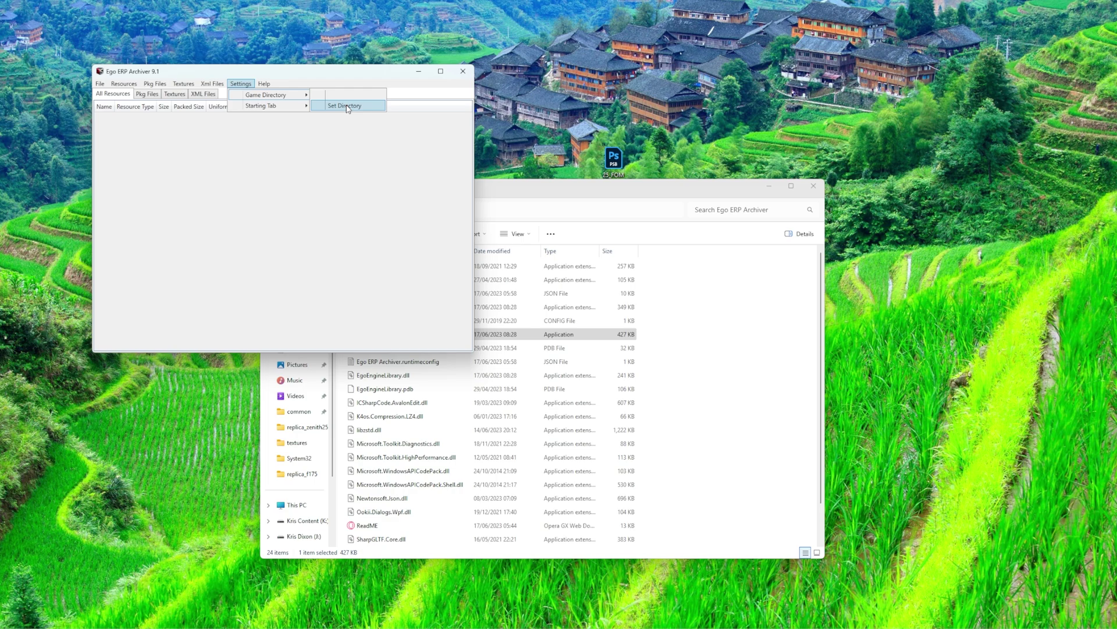
{"action": "left_click", "coordinate": [347, 106]}
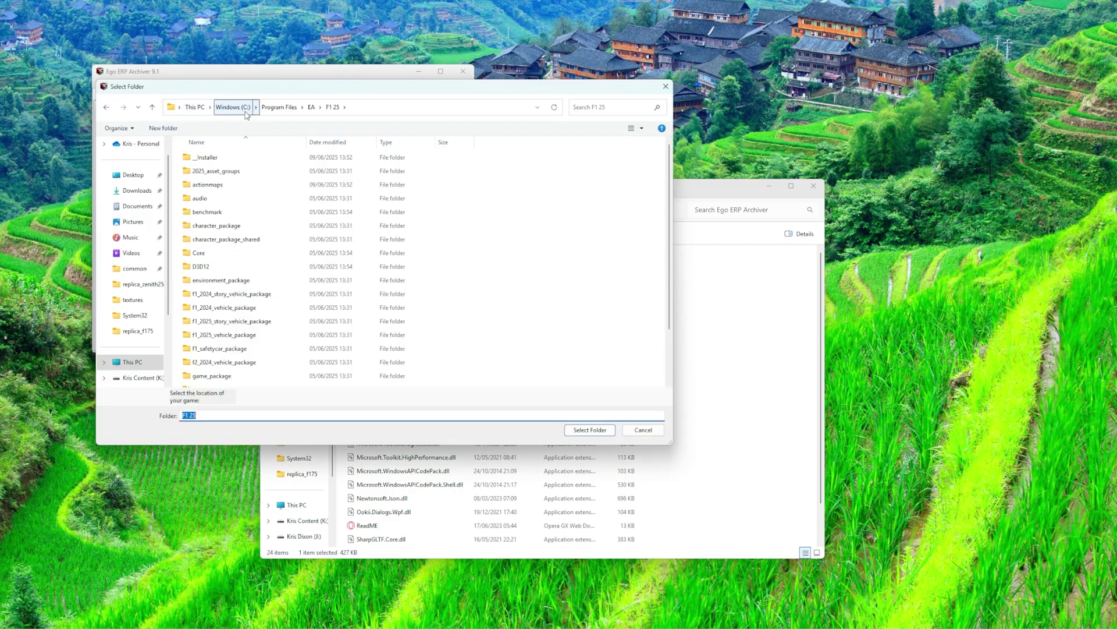
{"action": "scroll", "coordinate": [323, 232], "scroll_direction": "down", "scroll_amount": 2}
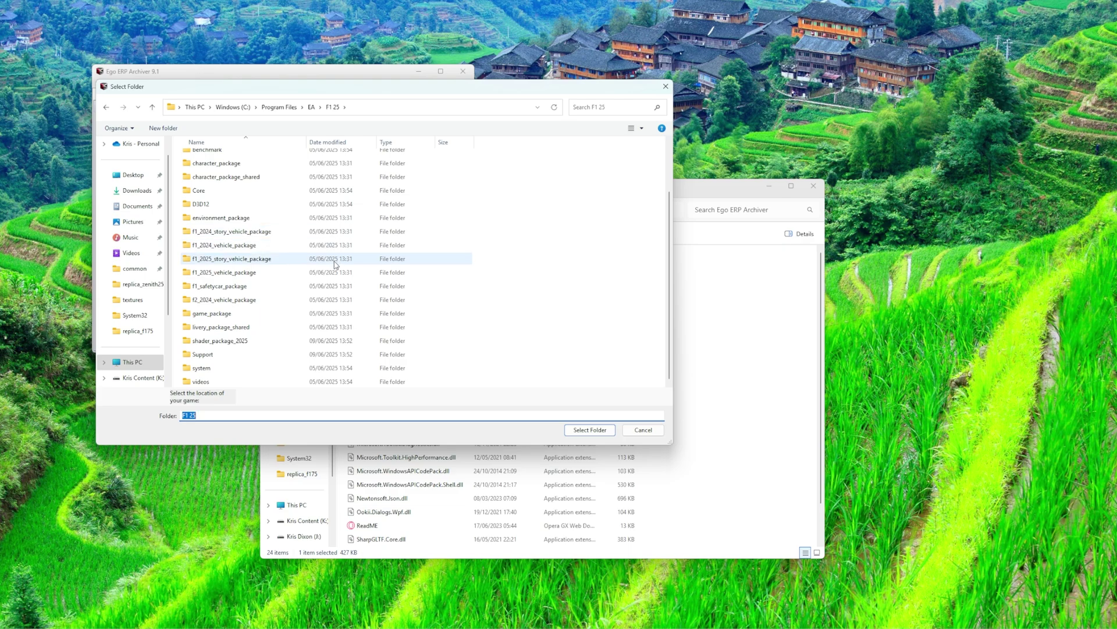
{"action": "scroll", "coordinate": [364, 317], "scroll_direction": "up", "scroll_amount": 2}
{"action": "left_click", "coordinate": [311, 107]}
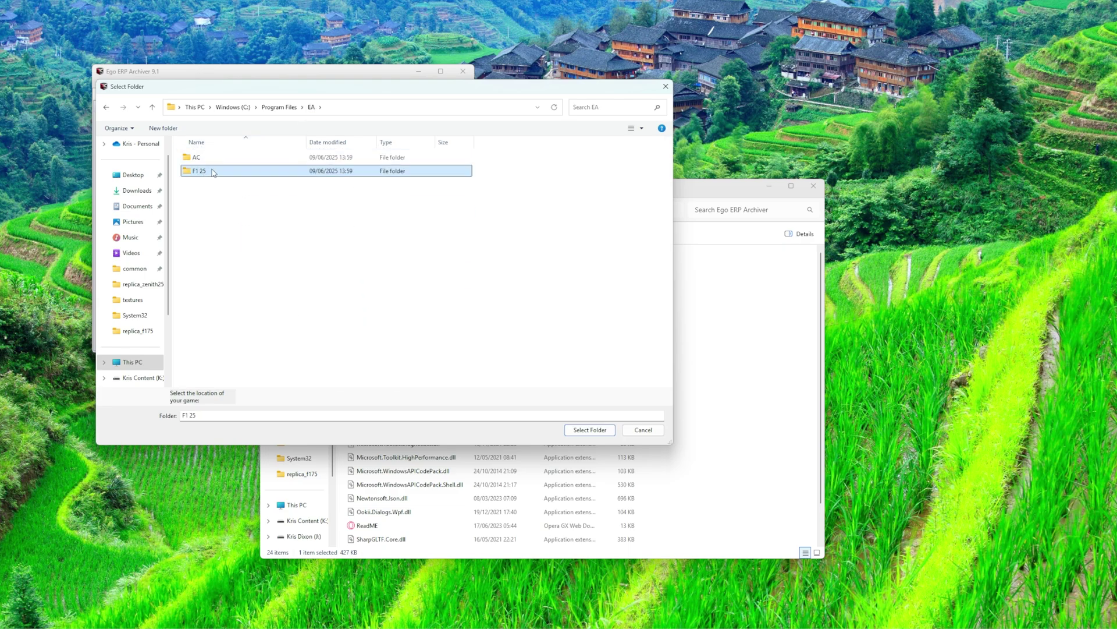
{"action": "left_click", "coordinate": [589, 431]}
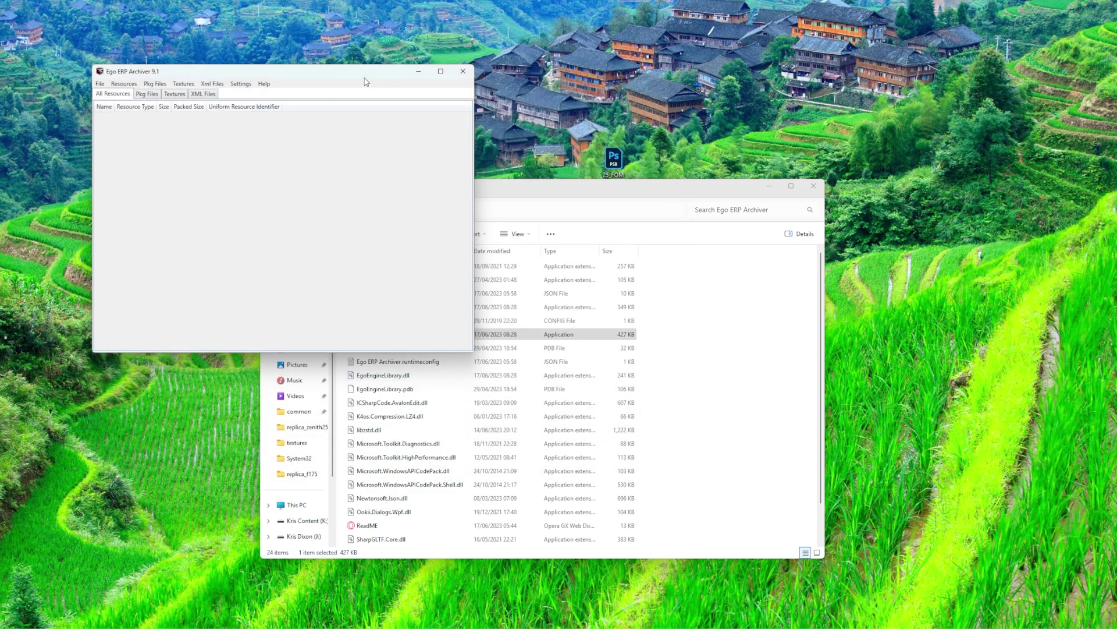
{"action": "left_click_drag", "start_coordinate": [361, 78], "coordinate": [427, 142]}
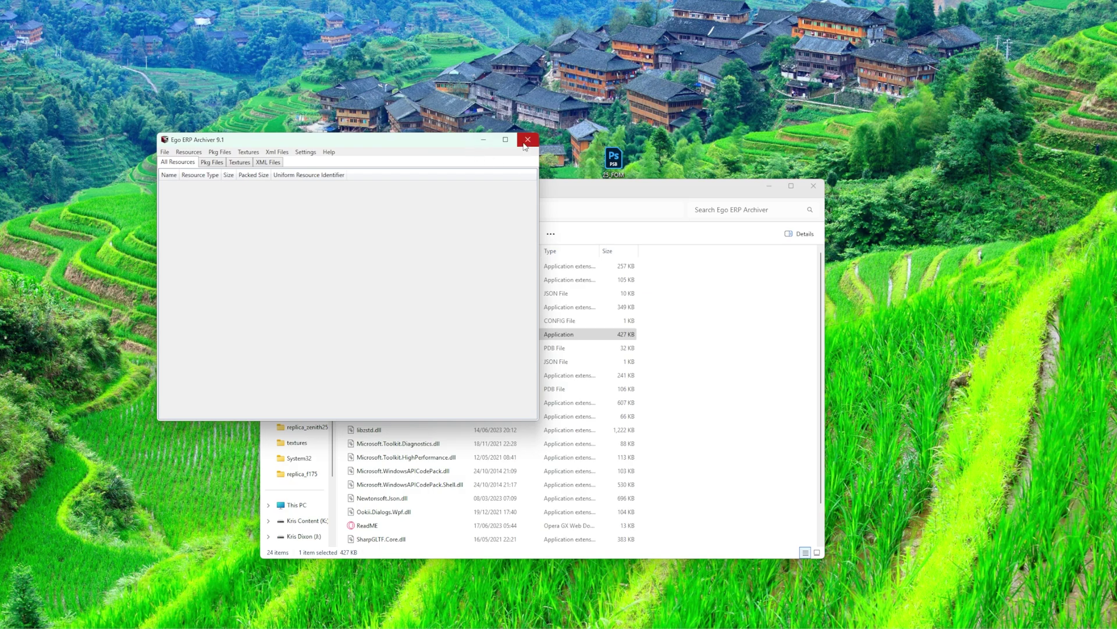
{"action": "left_click", "coordinate": [525, 144]}
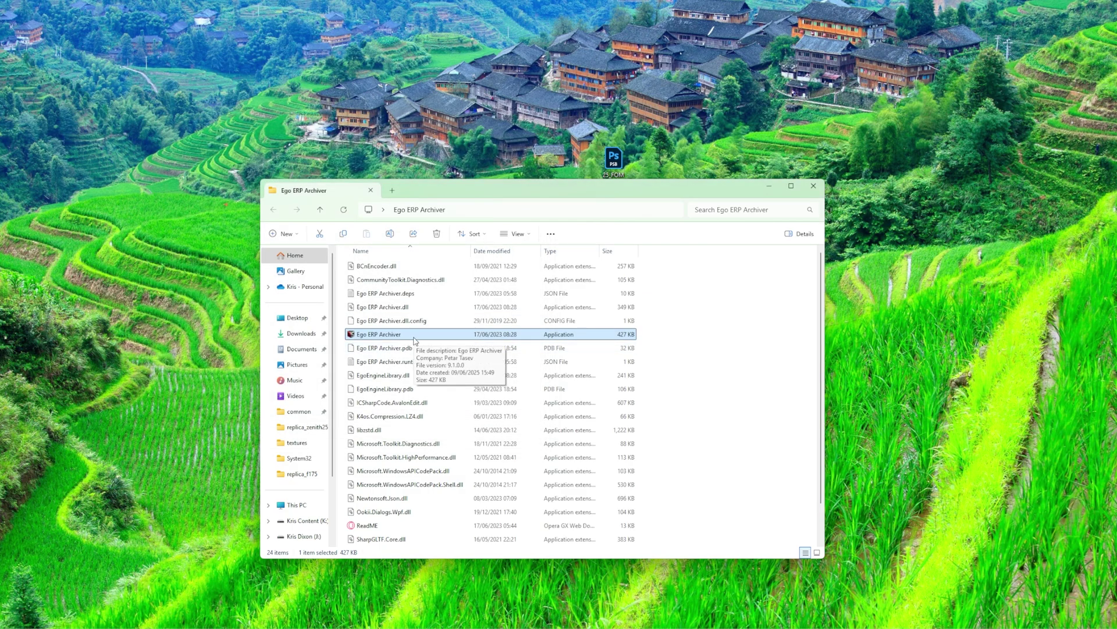
Configure the Ego ERP Archiver application to always run as an administrator and reopen it.
{"action": "right_click", "coordinate": [415, 341]}
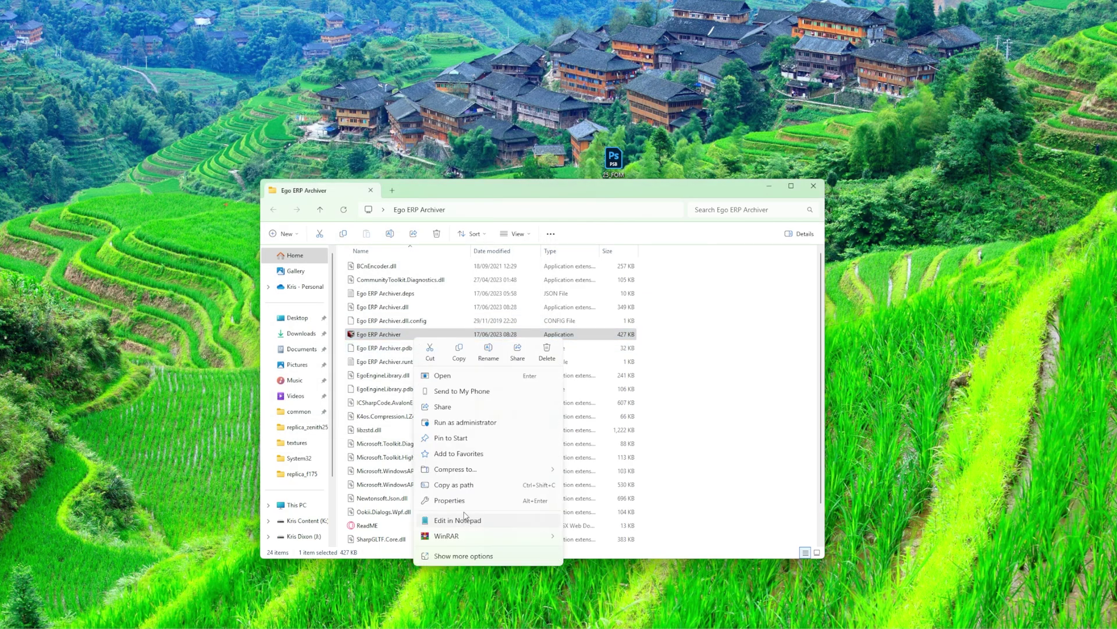
{"action": "left_click", "coordinate": [464, 501]}
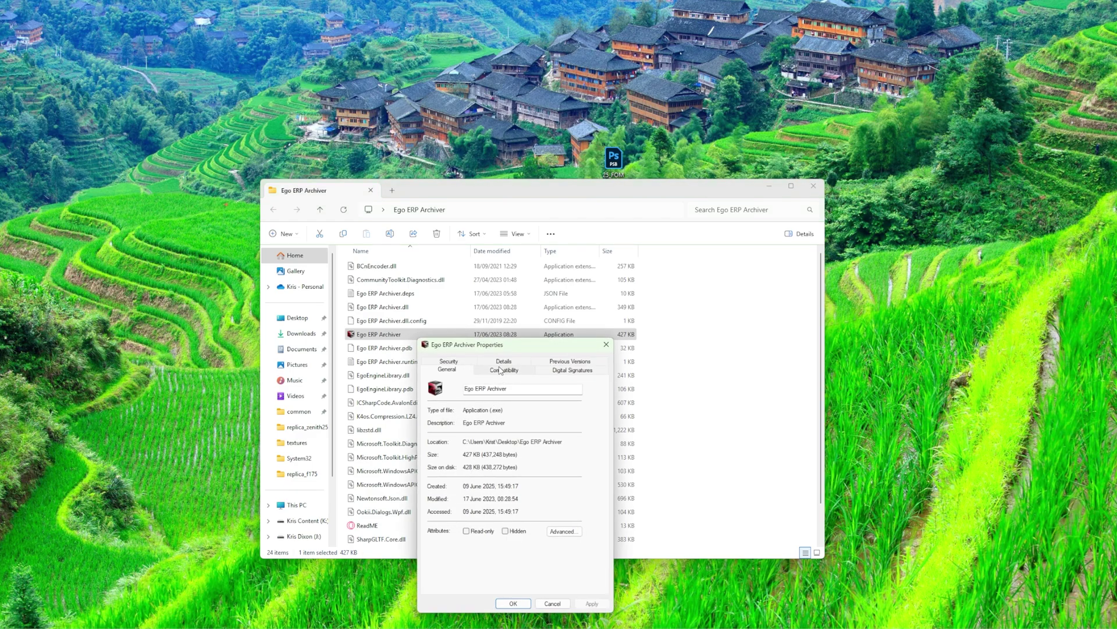
{"action": "left_click", "coordinate": [489, 351]}
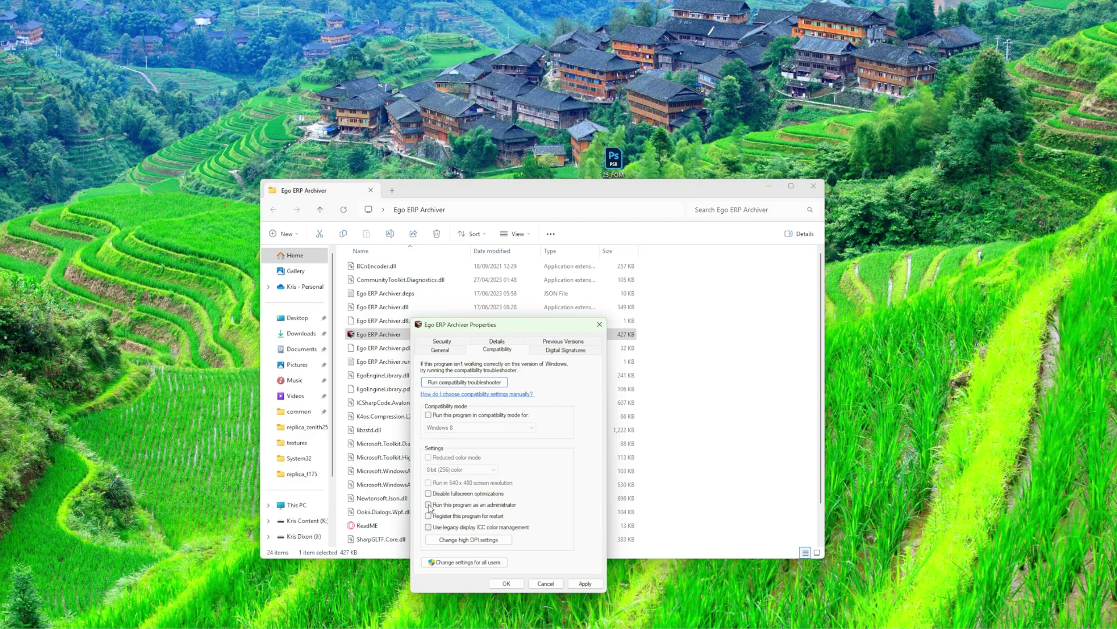
{"action": "left_click", "coordinate": [429, 505]}
{"action": "left_click", "coordinate": [585, 583]}
{"action": "left_click", "coordinate": [507, 583]}
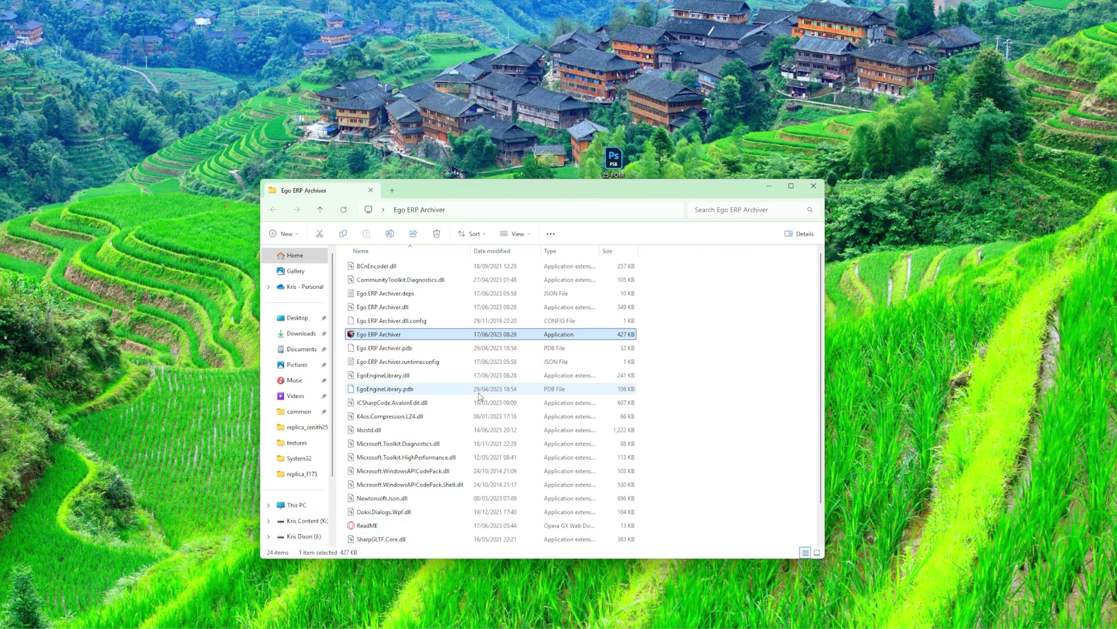
{"action": "double_click", "coordinate": [443, 337]}
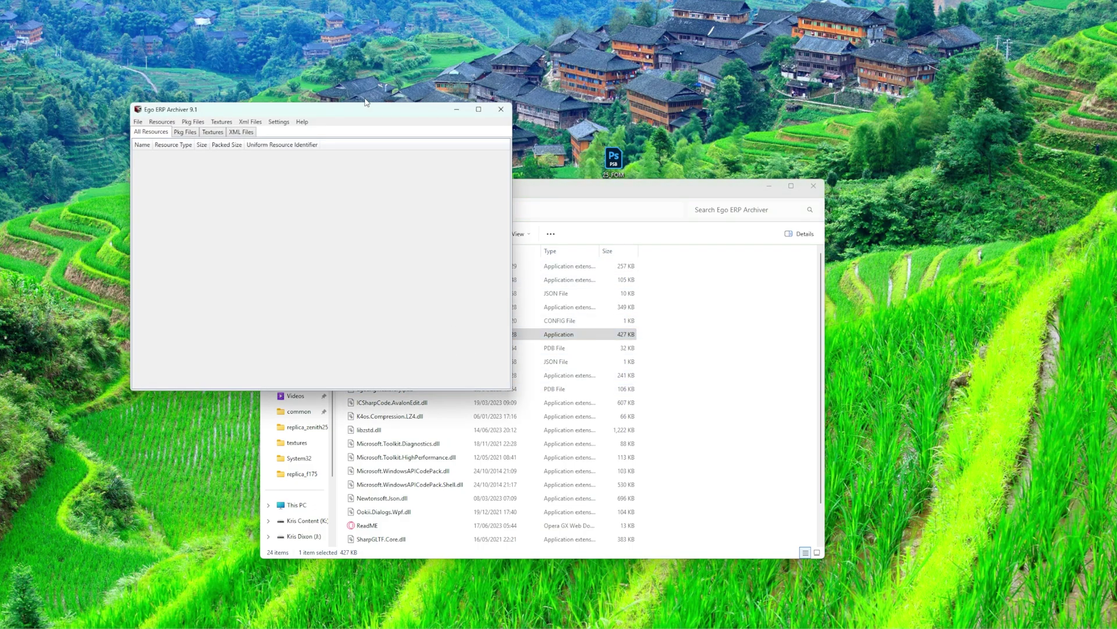
{"action": "left_click_drag", "start_coordinate": [367, 108], "coordinate": [524, 213]}
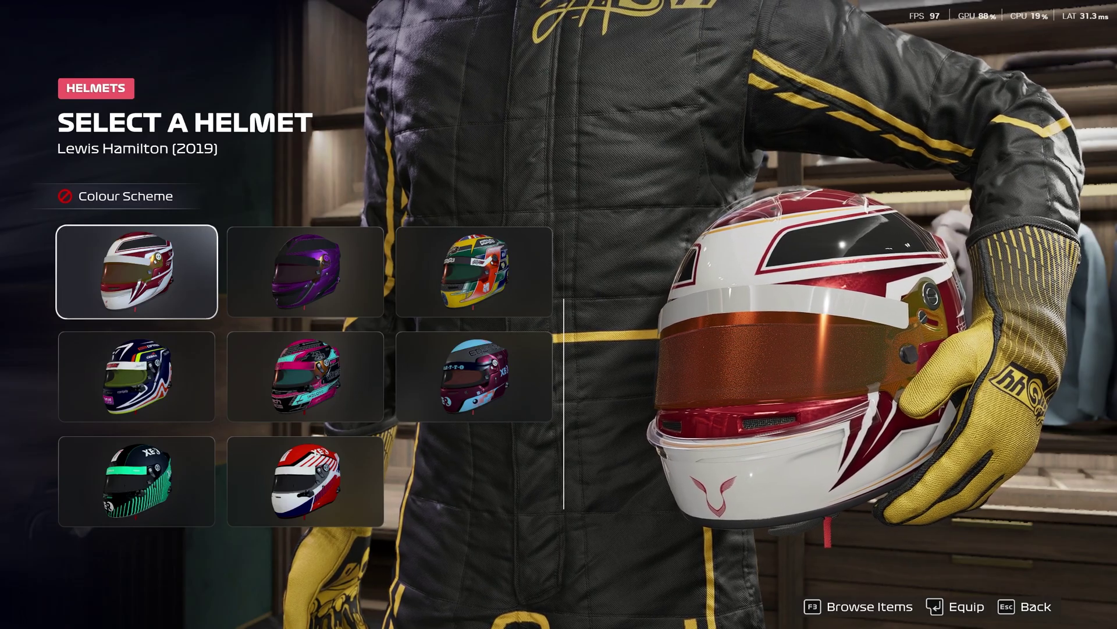
Switch to the F1 25 game and examine the helmet designs available for the driver in the helmet selection.
{"action": "key", "text": "Down"}
{"action": "key", "text": "Right"}
{"action": "key", "text": "Down"}
{"action": "key", "text": "Left"}
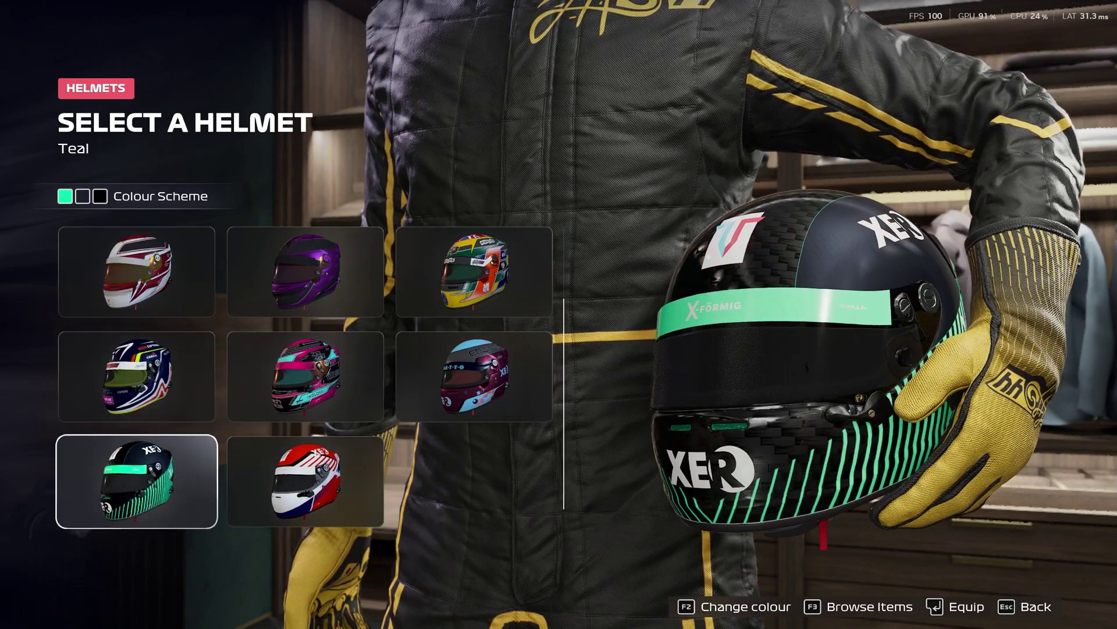
{"action": "key", "text": "Up"}
{"action": "key", "text": "Right"}
{"action": "key", "text": "Down"}
{"action": "key", "text": "Left"}
{"action": "key", "text": "Up"}
{"action": "key", "text": "Right"}
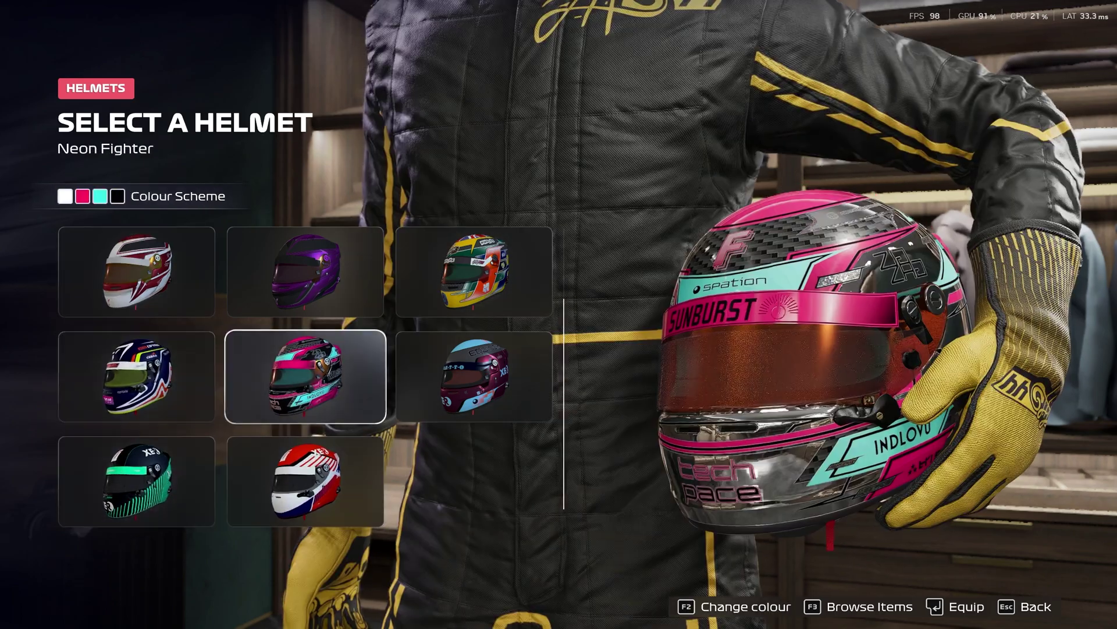
{"action": "key", "text": "Up"}
{"action": "key", "text": "Left"}
{"action": "key", "text": "Right"}
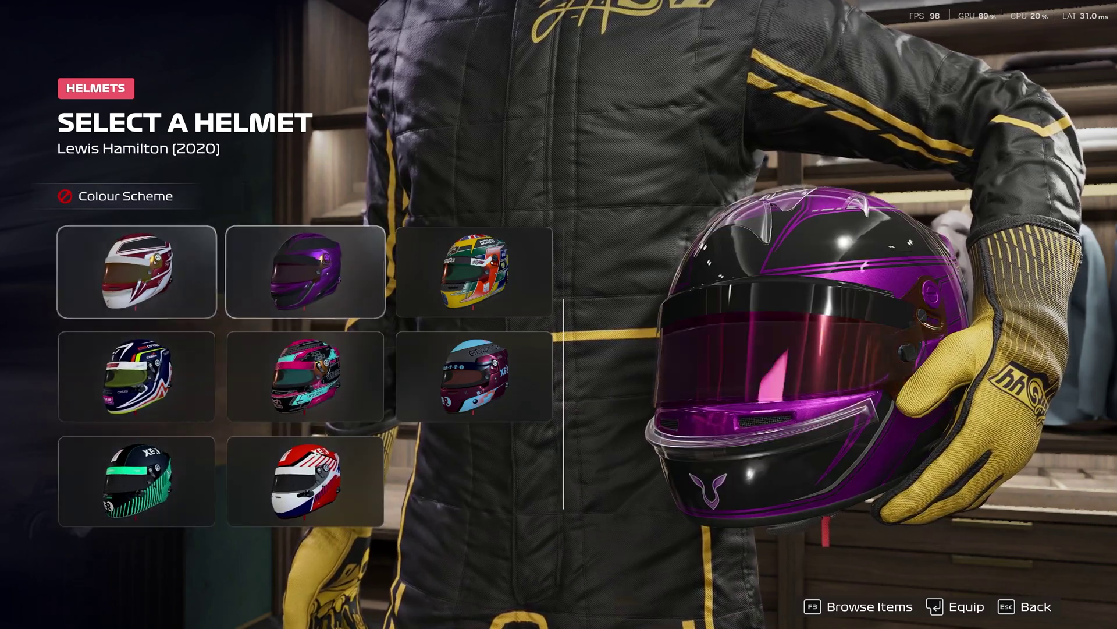
{"action": "key", "text": "Right"}
{"action": "key", "text": "Down"}
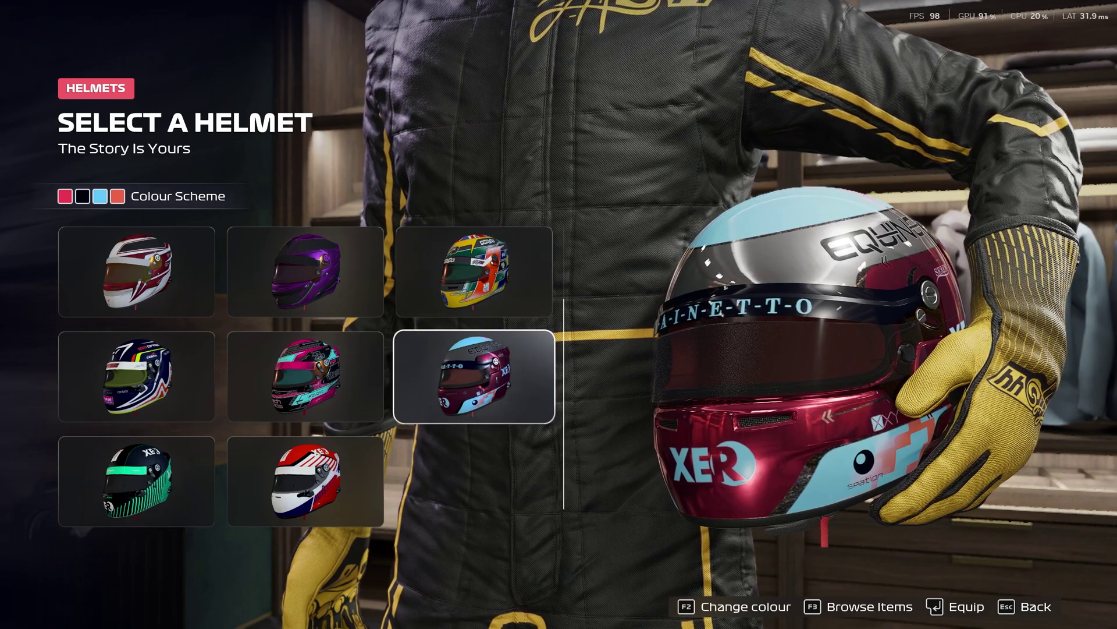
{"action": "key", "text": "Up"}
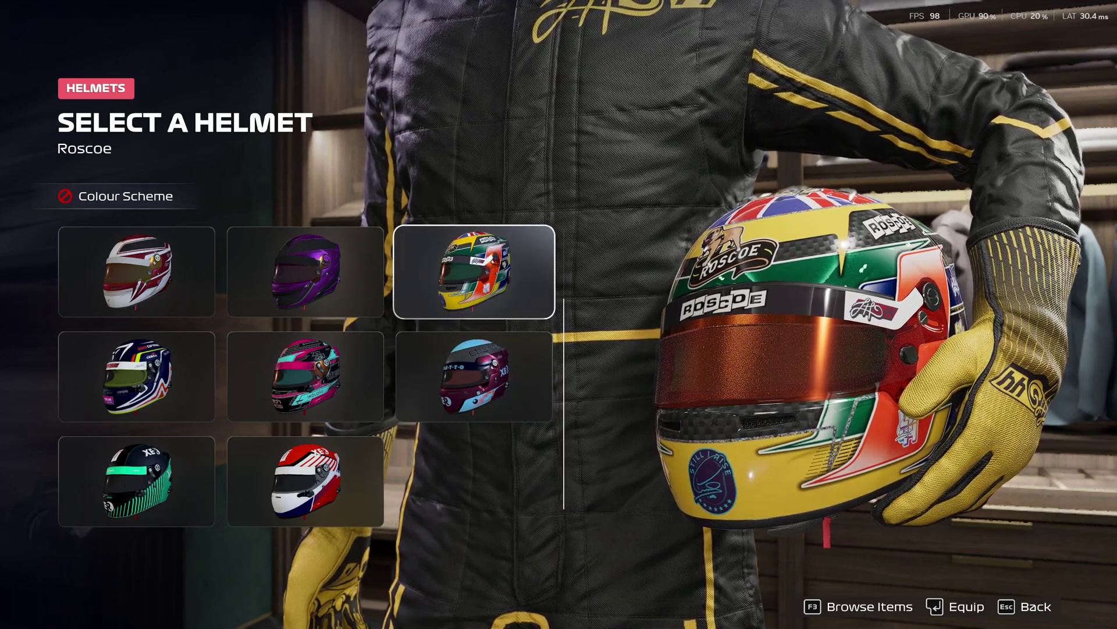
{"action": "key", "text": "Left"}
{"action": "key", "text": "Left"}
{"action": "key", "text": "Down"}
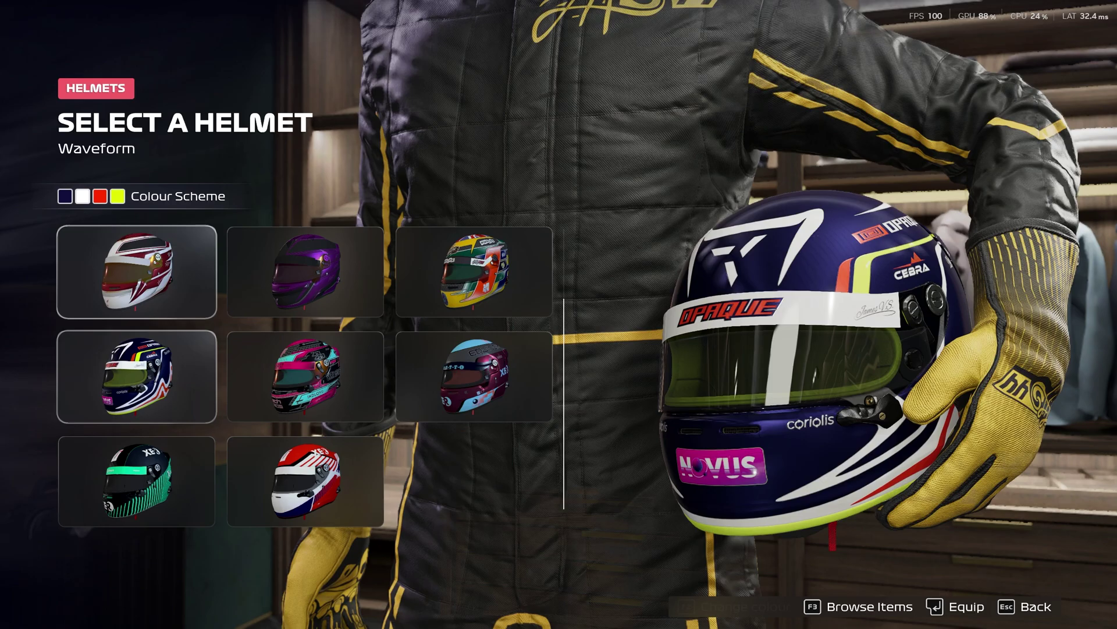
{"action": "key", "text": "Up"}
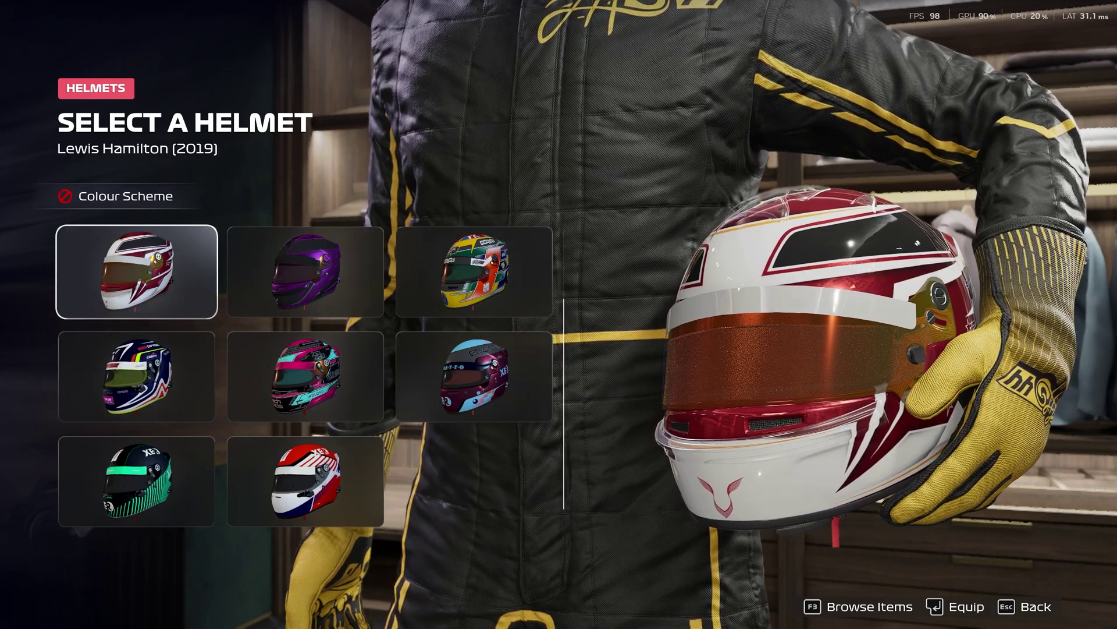
Compare the Lewis Hamilton (2019), Waveform, Neon Fighter and The Story Is Yours helmets, including their visors and fittings.
{"action": "key", "text": "Down"}
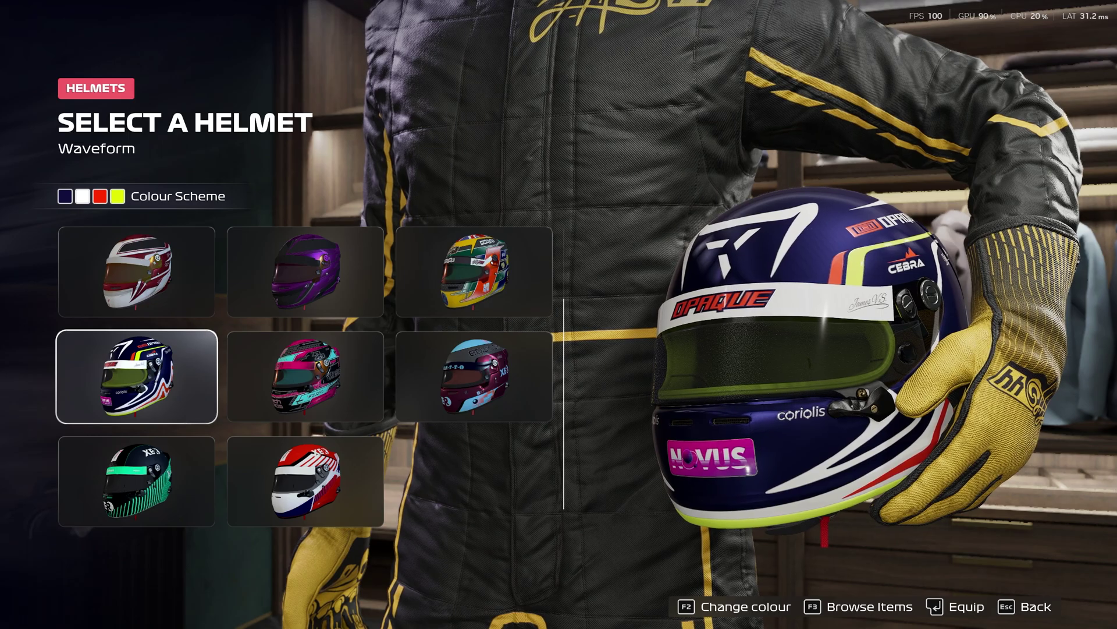
{"action": "key", "text": "Right"}
{"action": "key", "text": "Left"}
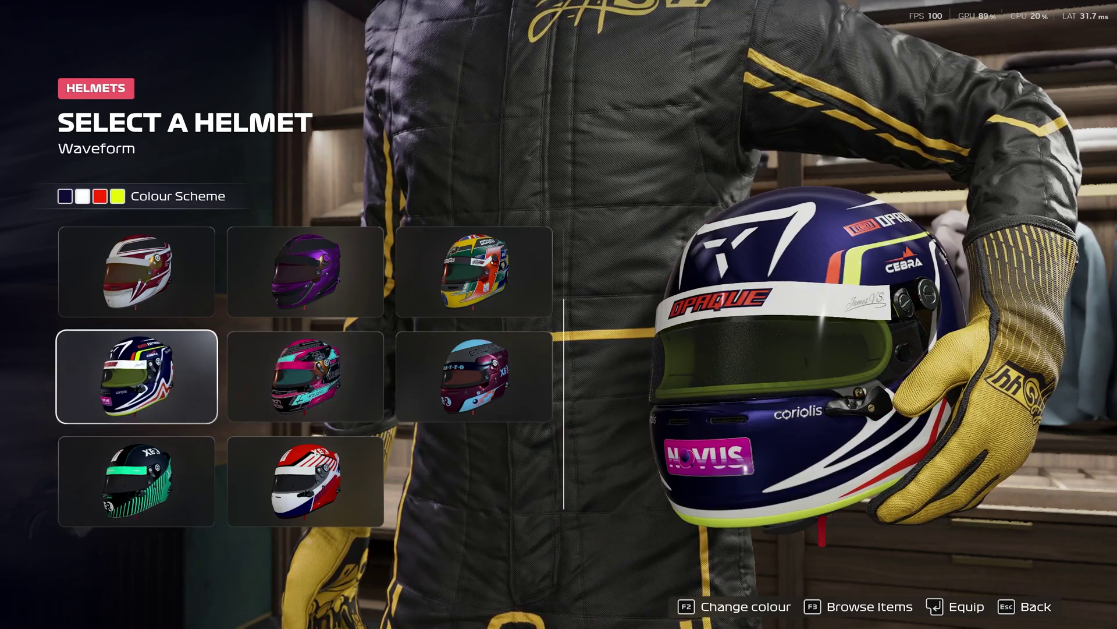
{"action": "key", "text": "Right"}
{"action": "key", "text": "Right"}
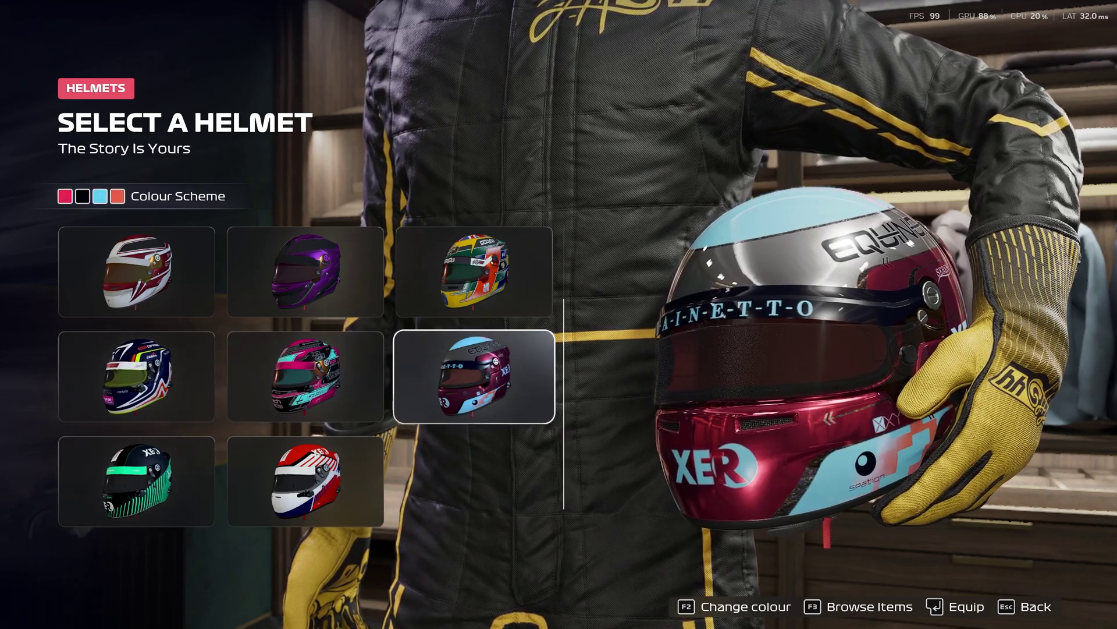
{"action": "key", "text": "Left"}
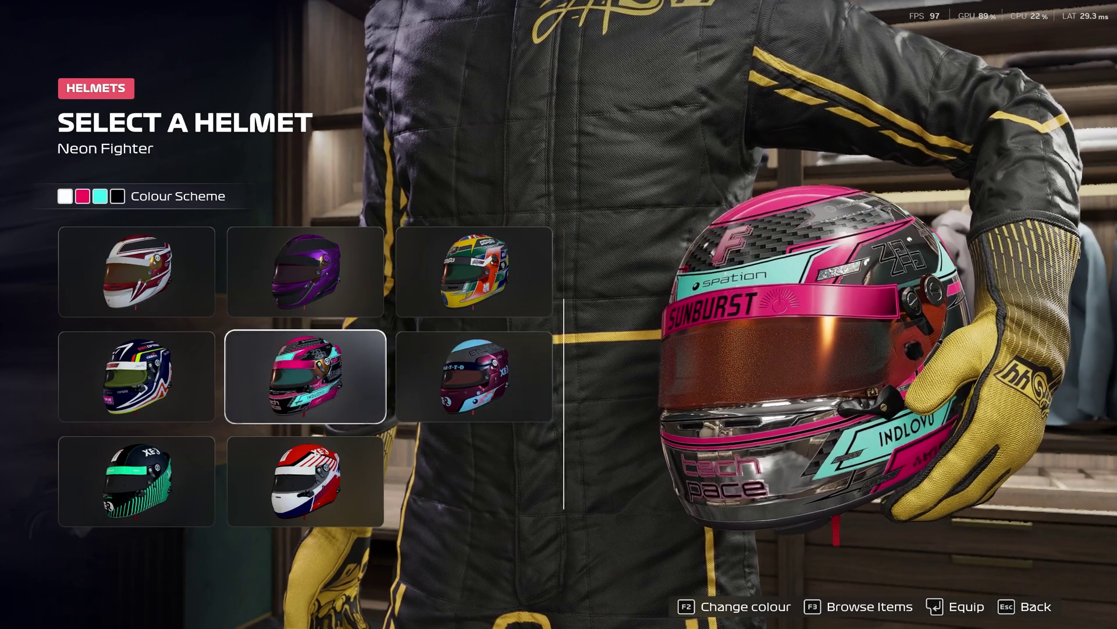
{"action": "key", "text": "Left"}
{"action": "key", "text": "Up"}
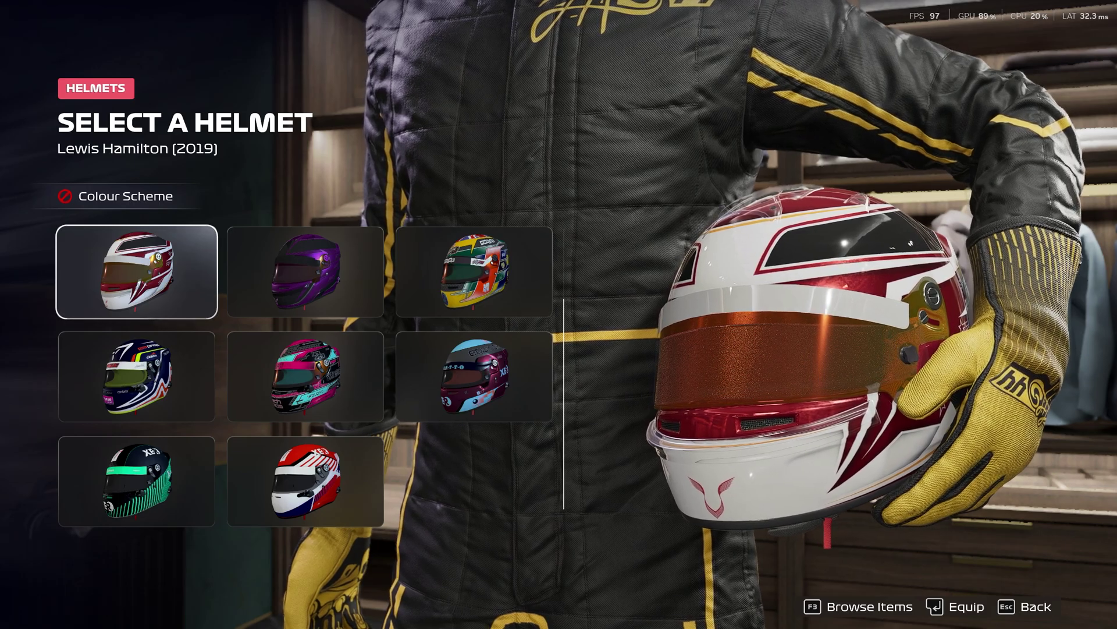
{"action": "key", "text": "Right"}
{"action": "key", "text": "Right"}
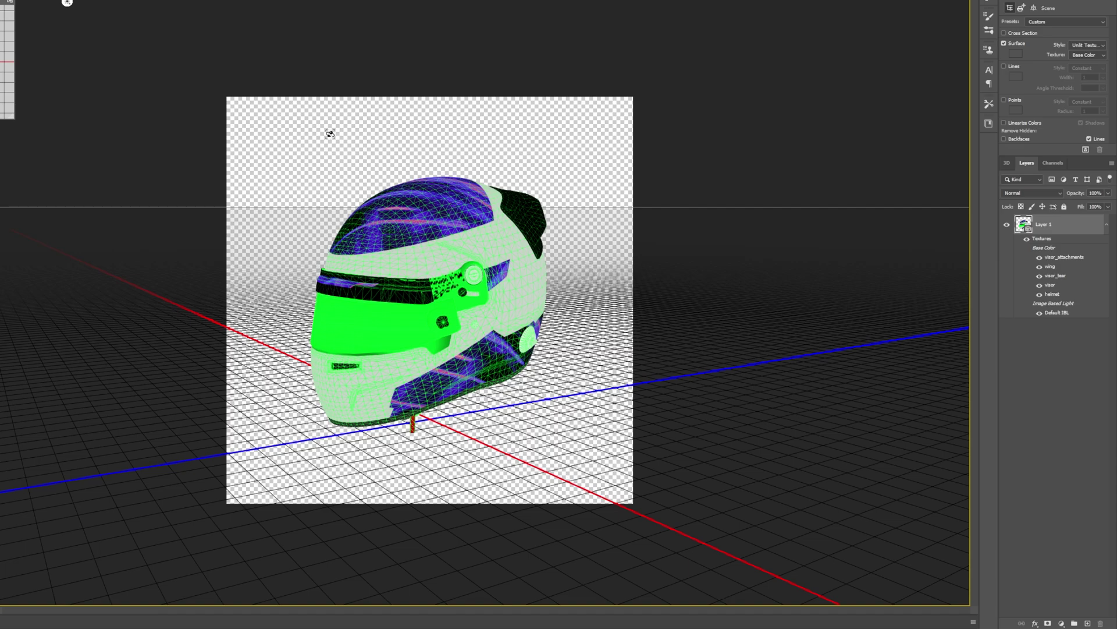
Switch to Photoshop, open the helmet model's visor_attachments texture and place the Expensify and APXGP visor strip image above the attachment layer.
{"action": "left_click_drag", "start_coordinate": [336, 149], "coordinate": [417, 286]}
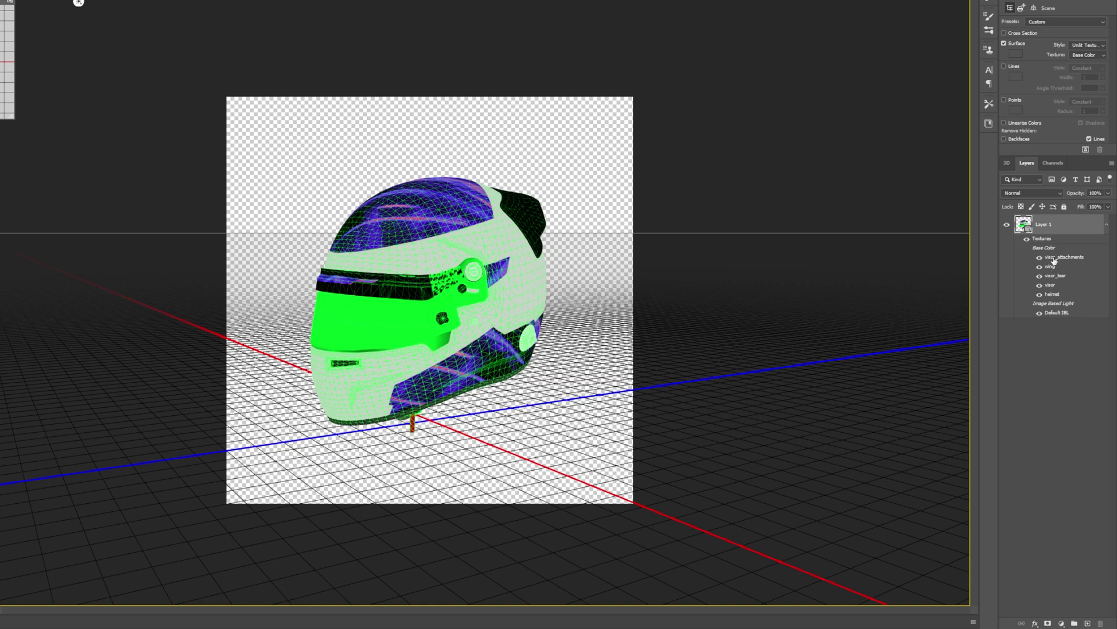
{"action": "double_click", "coordinate": [1054, 259]}
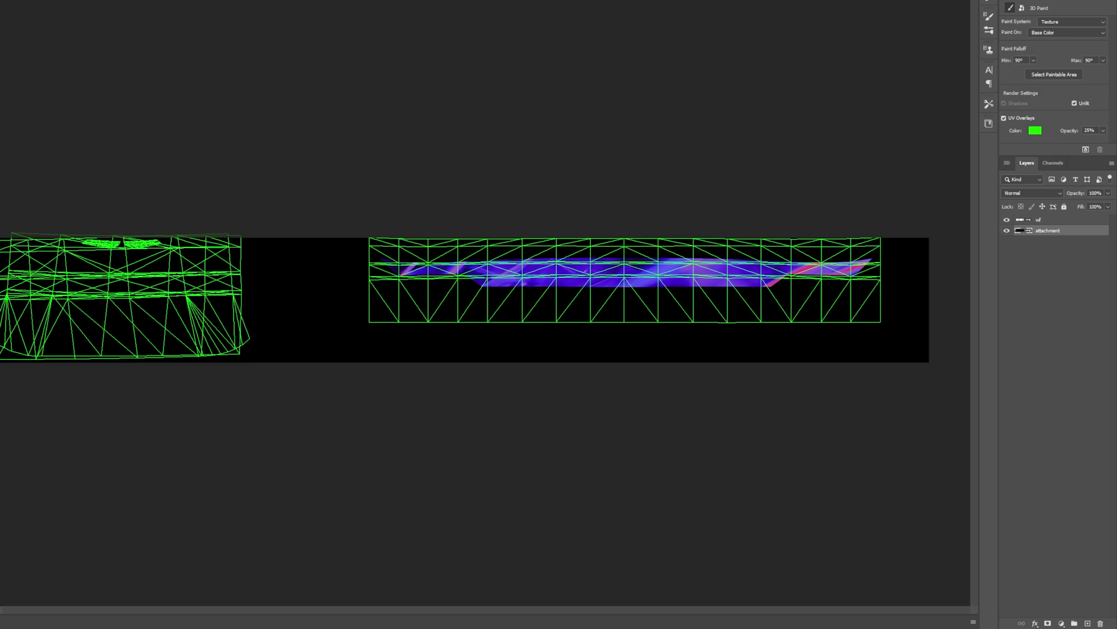
{"action": "key", "text": "ctrl+Tab"}
{"action": "left_click_drag", "start_coordinate": [540, 185], "coordinate": [545, 183]}
{"action": "left_click_drag", "start_coordinate": [290, 286], "coordinate": [358, 299]}
{"action": "left_click", "coordinate": [483, 227]}
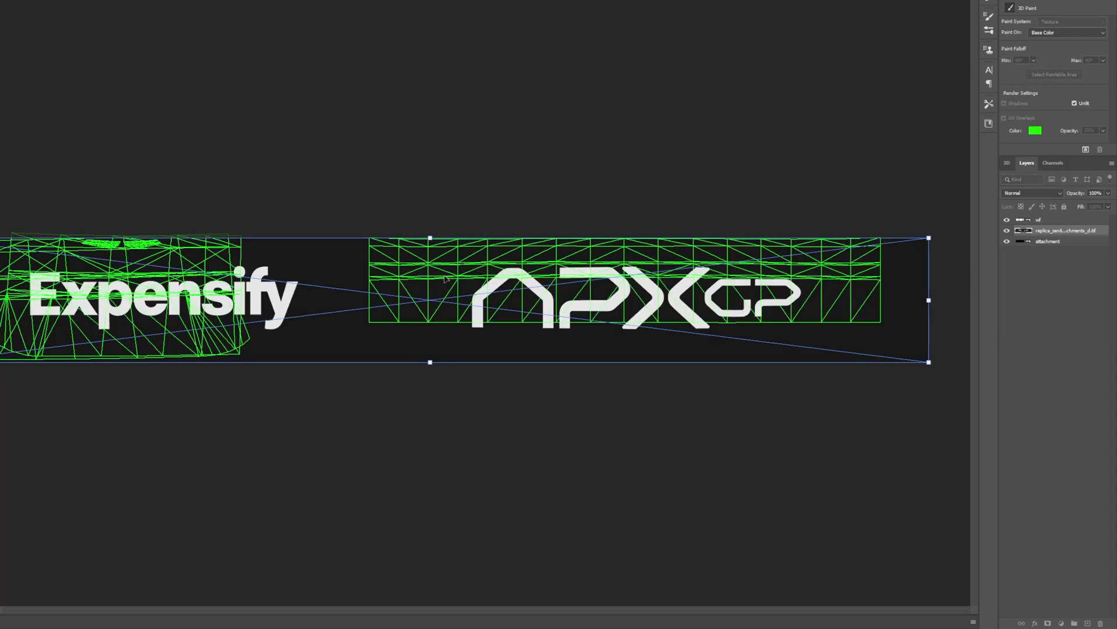
{"action": "key", "text": "Return"}
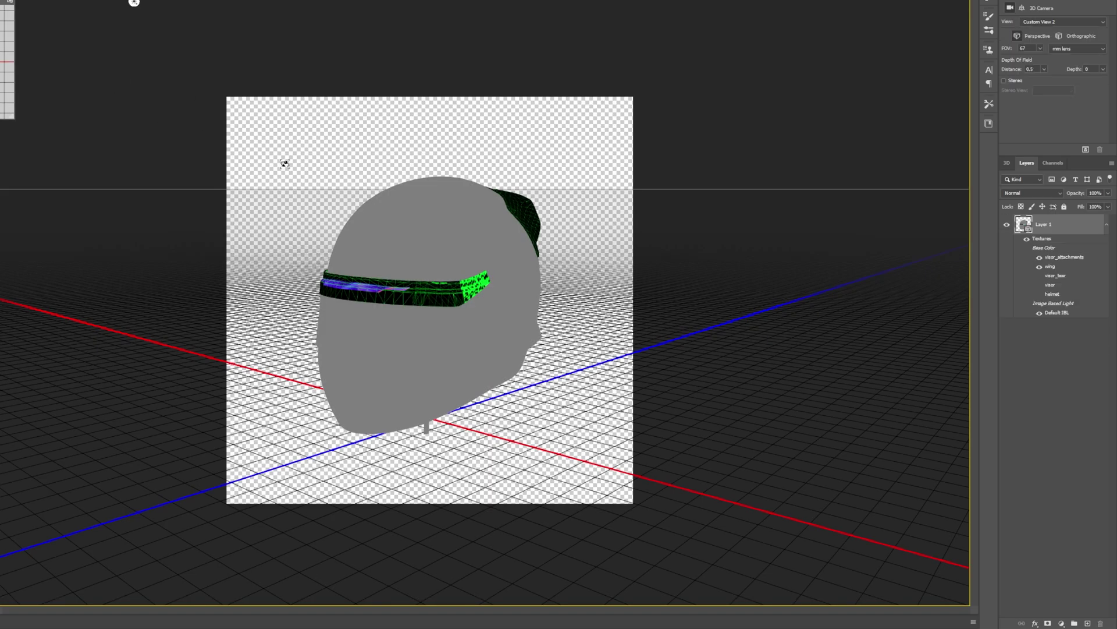
Examine how the Expensify and APXGP visor strip sits on the 3D helmet from several angles.
{"action": "left_click_drag", "start_coordinate": [282, 163], "coordinate": [342, 80]}
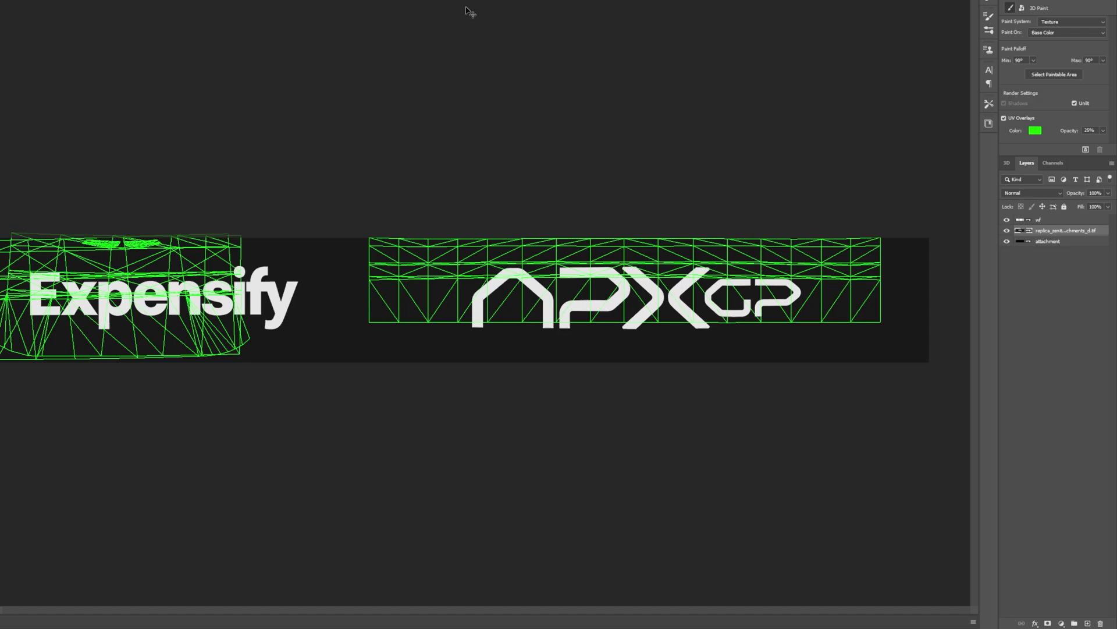
{"action": "key", "text": "ctrl+Tab"}
{"action": "key", "text": "ctrl+Tab"}
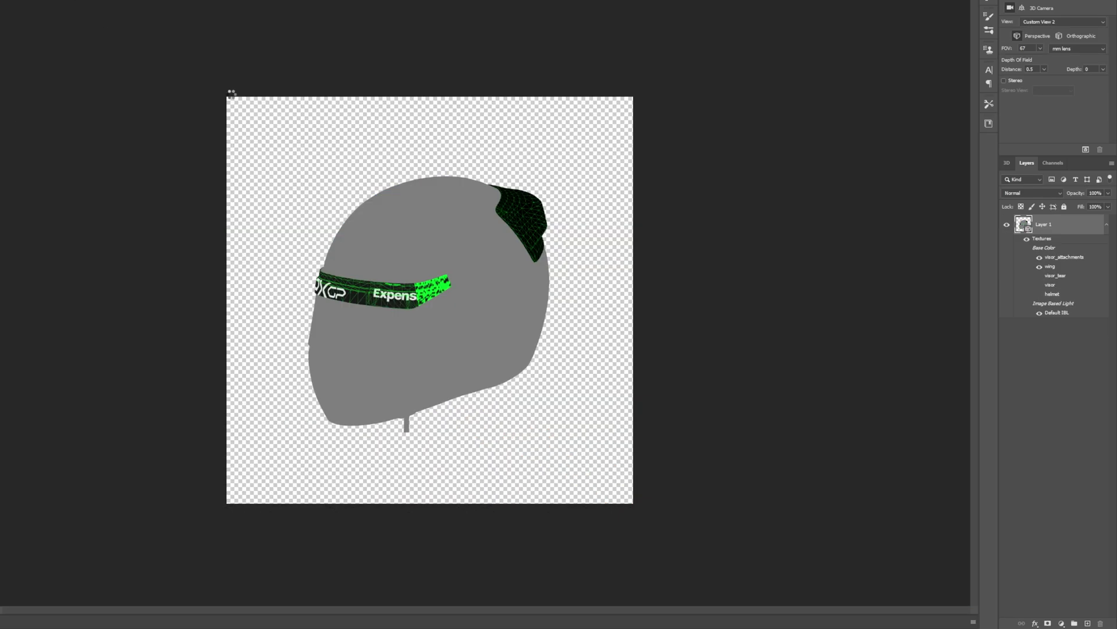
{"action": "left_click_drag", "start_coordinate": [231, 95], "coordinate": [448, 142]}
{"action": "left_click_drag", "start_coordinate": [586, 189], "coordinate": [473, 107]}
Examine the other helmet model with the mt_logo and spon_d textures from several angles and inspect its visor attachment texture.
{"action": "key", "text": "ctrl+Tab"}
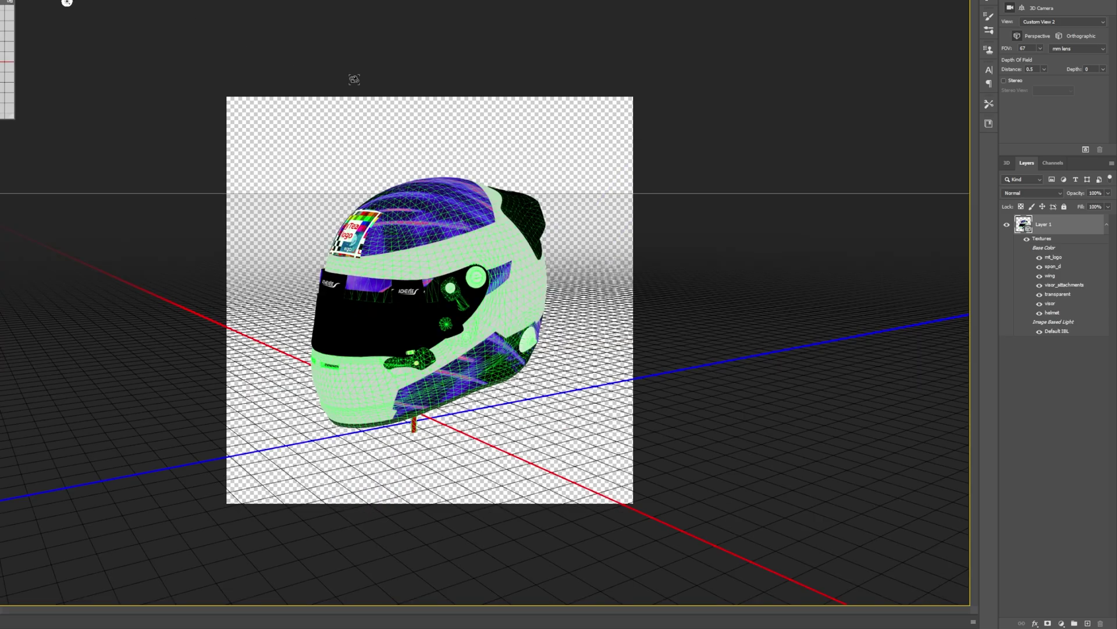
{"action": "left_click_drag", "start_coordinate": [523, 185], "coordinate": [611, 171]}
{"action": "left_click_drag", "start_coordinate": [362, 2], "coordinate": [403, 2]}
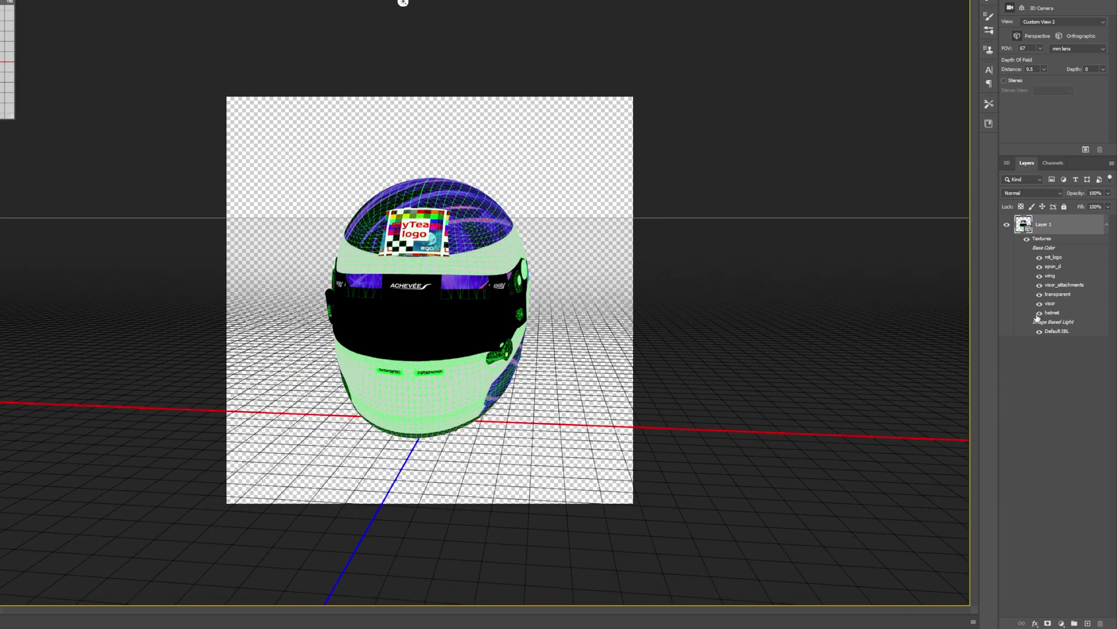
{"action": "double_click", "coordinate": [1055, 312]}
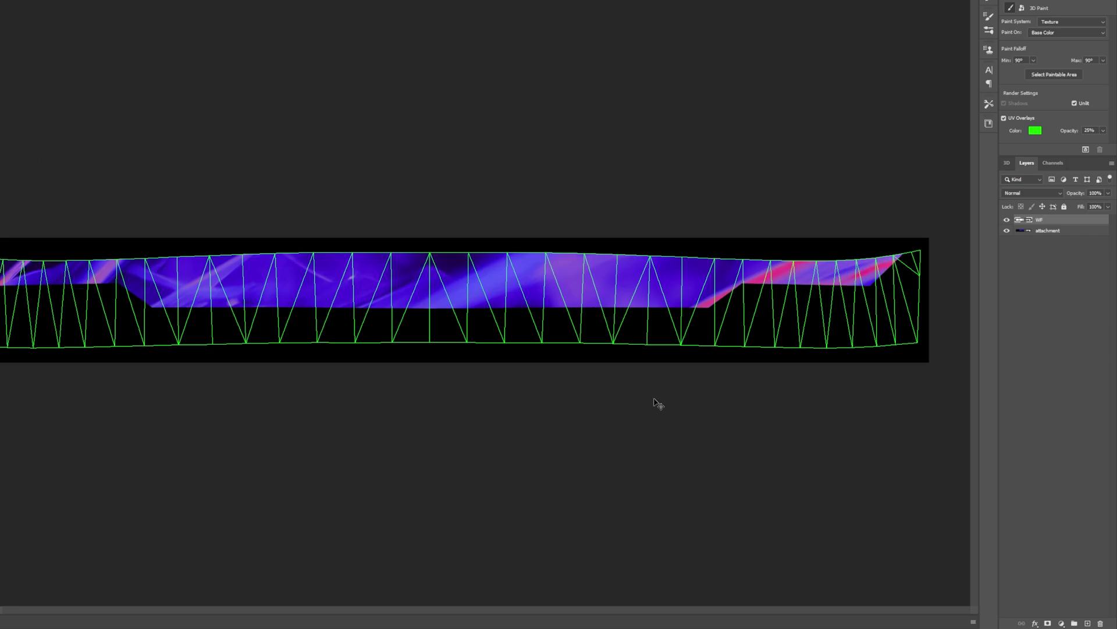
{"action": "left_click", "coordinate": [126, 2]}
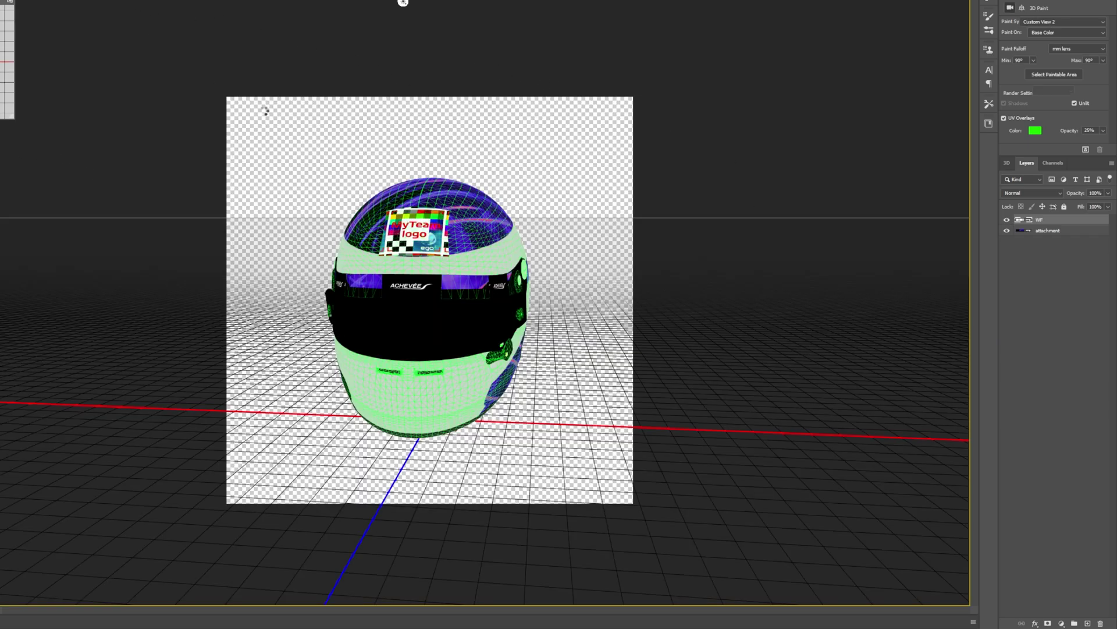
{"action": "left_click_drag", "start_coordinate": [403, 1], "coordinate": [435, 2]}
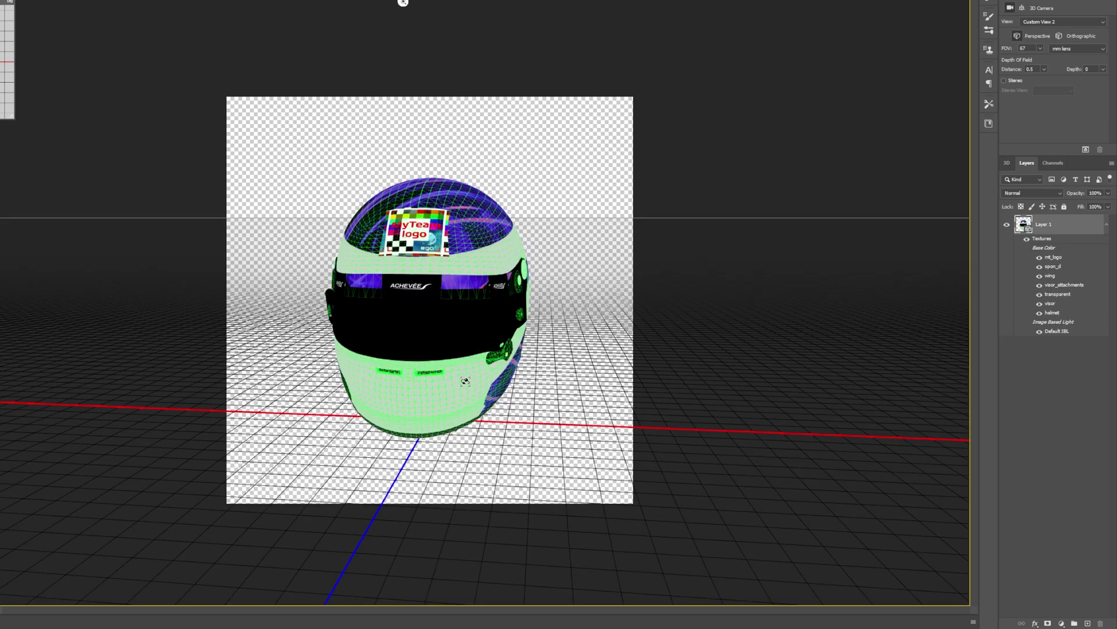
{"action": "left_click_drag", "start_coordinate": [537, 397], "coordinate": [514, 385]}
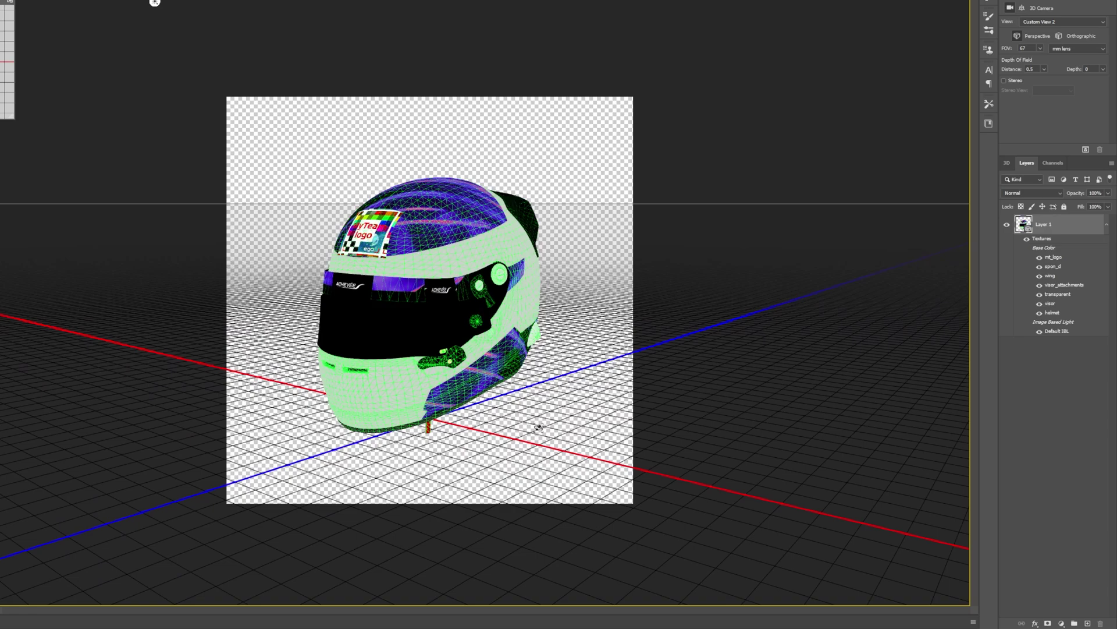
{"action": "left_click_drag", "start_coordinate": [538, 427], "coordinate": [563, 430]}
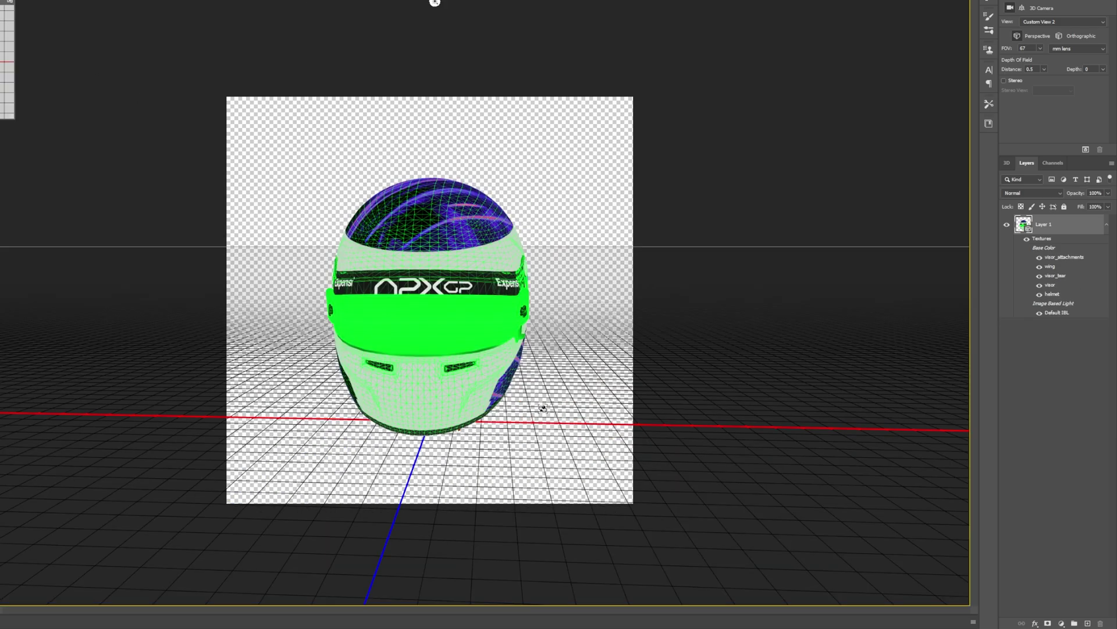
Place charname_helmet_d.tif above the helmet layer in the APXGP helmet's helmet texture and view it without and with UV overlays.
{"action": "left_click_drag", "start_coordinate": [435, 2], "coordinate": [124, 3]}
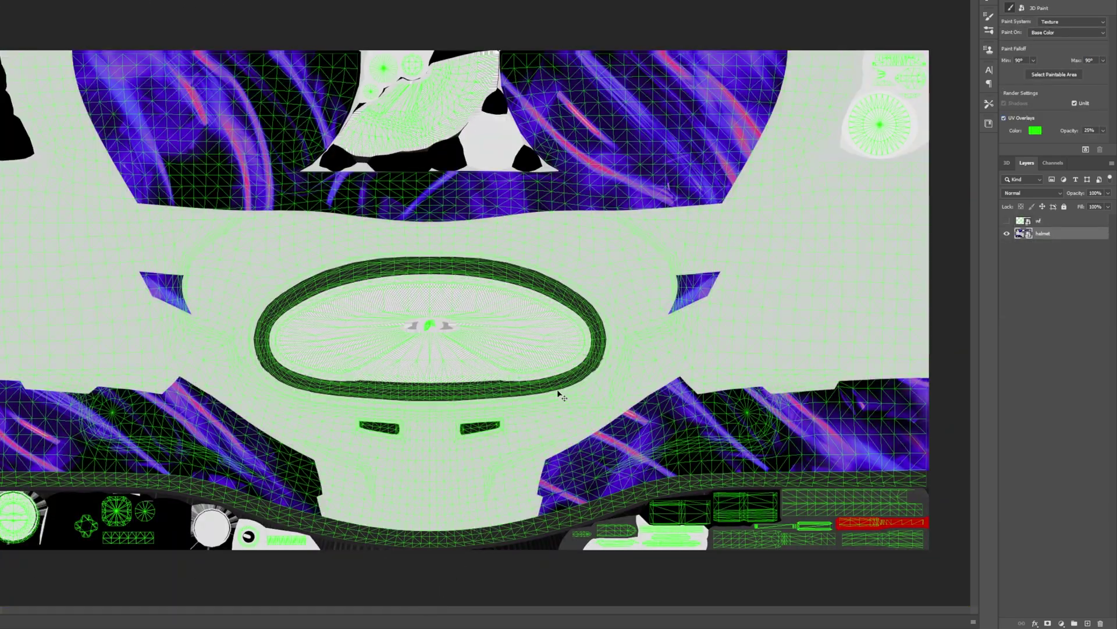
{"action": "left_click", "coordinate": [1003, 119]}
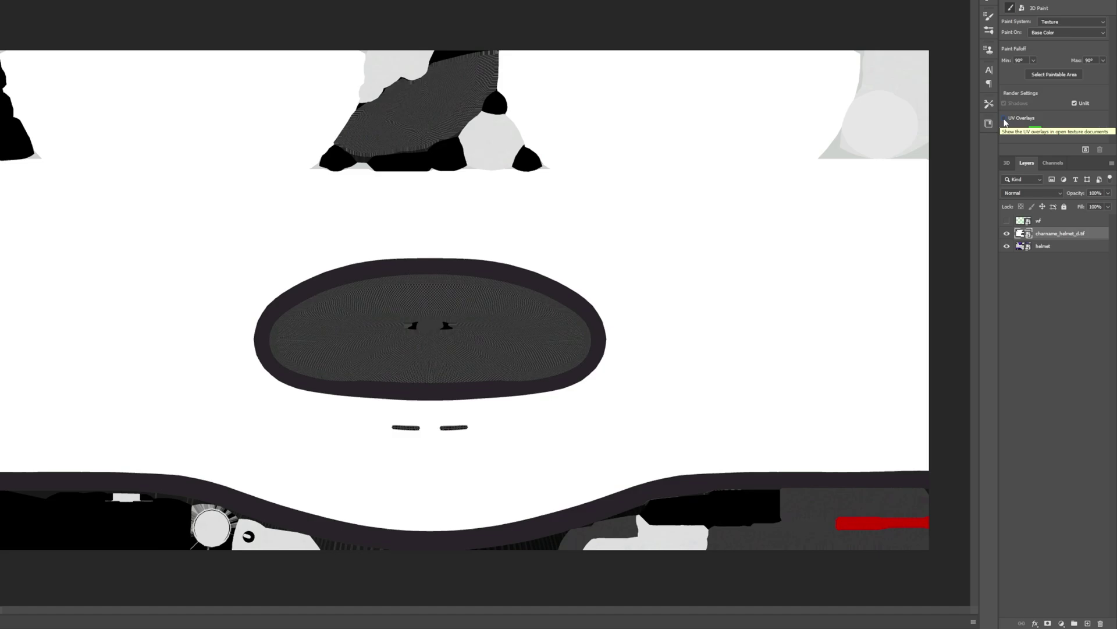
{"action": "left_click", "coordinate": [1004, 118]}
Add a new layer and paint three separate pink strokes in a rough triangle on the helmet texture's right side area.
{"action": "key", "text": "ctrl+shift+alt+n"}
{"action": "left_click_drag", "start_coordinate": [755, 249], "coordinate": [887, 249]}
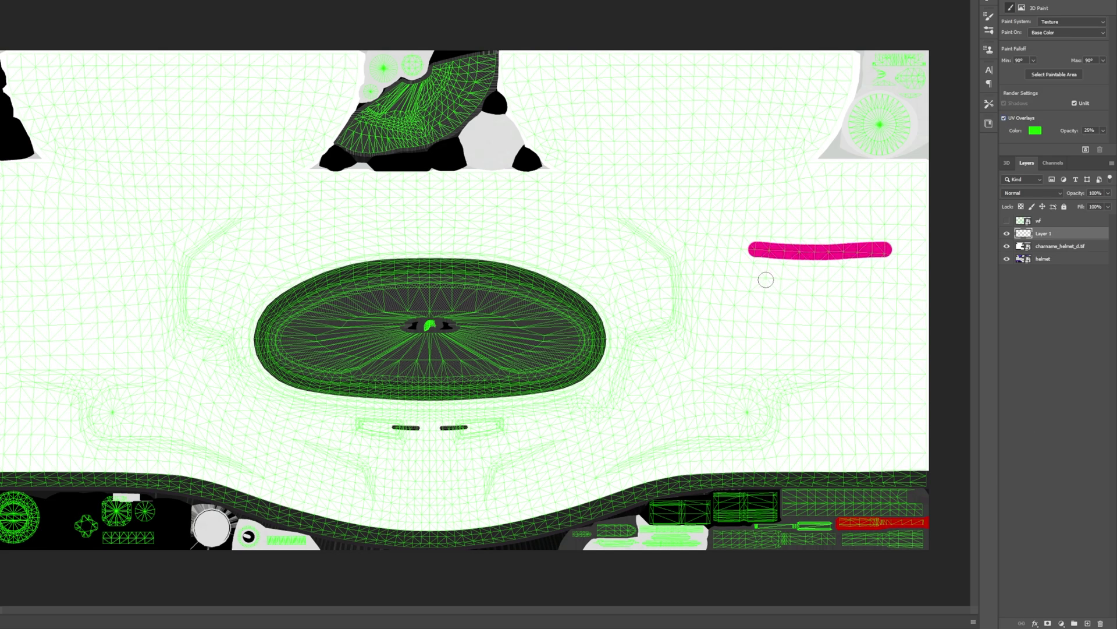
{"action": "left_click_drag", "start_coordinate": [760, 273], "coordinate": [827, 342]}
{"action": "left_click_drag", "start_coordinate": [870, 273], "coordinate": [844, 303]}
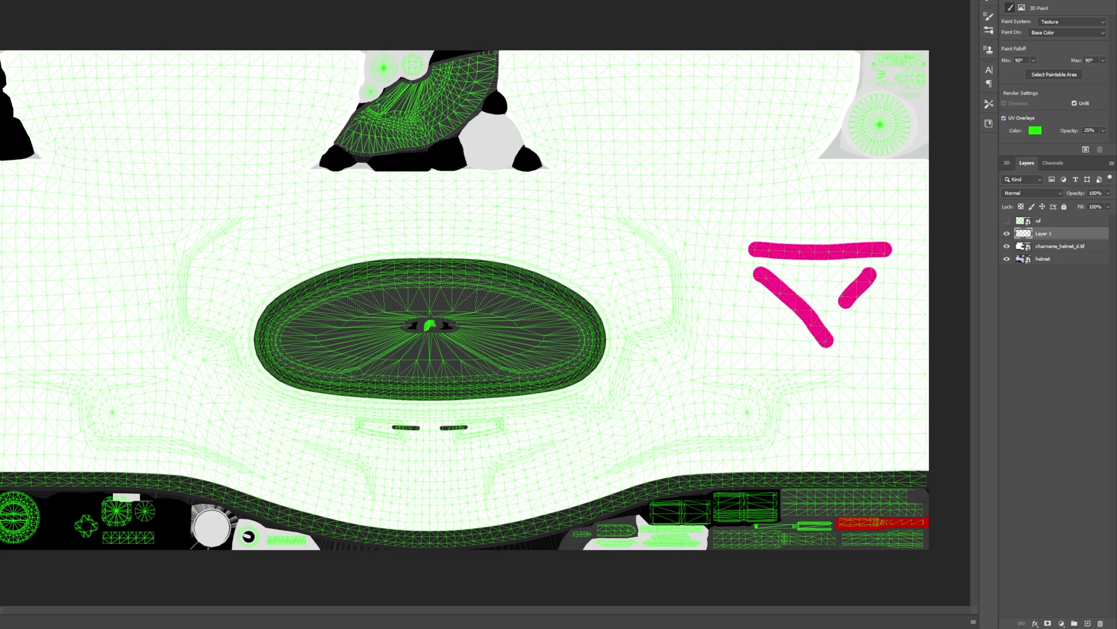
Check the pink strokes on the 3D helmet, move them closer to the visor opening and narrow them.
{"action": "key", "text": "ctrl+Tab"}
{"action": "key", "text": "v"}
{"action": "left_click_drag", "start_coordinate": [517, 182], "coordinate": [521, 282]}
{"action": "key", "text": "ctrl+Tab"}
{"action": "mouse_move", "coordinate": [885, 279]}
{"action": "left_mouse_down"}
{"action": "mouse_move", "coordinate": [804, 279]}
{"action": "mouse_move", "coordinate": [791, 299]}
{"action": "mouse_move", "coordinate": [774, 298]}
{"action": "left_mouse_up"}
{"action": "key", "text": "ctrl+t"}
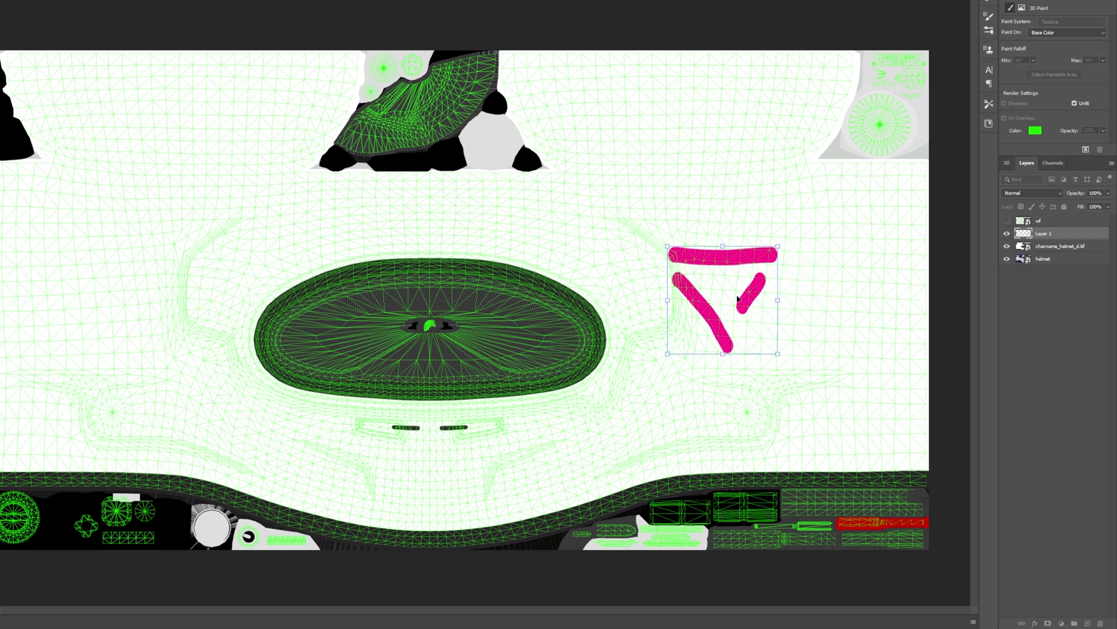
{"action": "key", "text": "Return"}
Erase the lower tip of the long diagonal pink stroke and check the trimmed shape on the side of the 3D helmet.
{"action": "key", "text": "ctrl+Tab"}
{"action": "left_click_drag", "start_coordinate": [567, 303], "coordinate": [376, 128]}
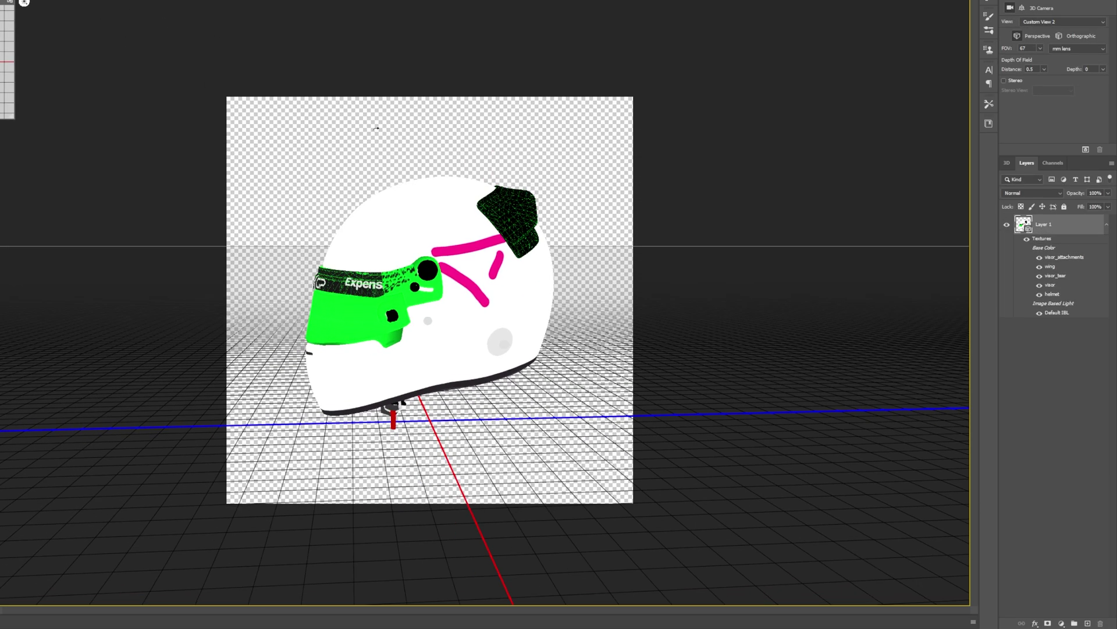
{"action": "key", "text": "ctrl+Tab"}
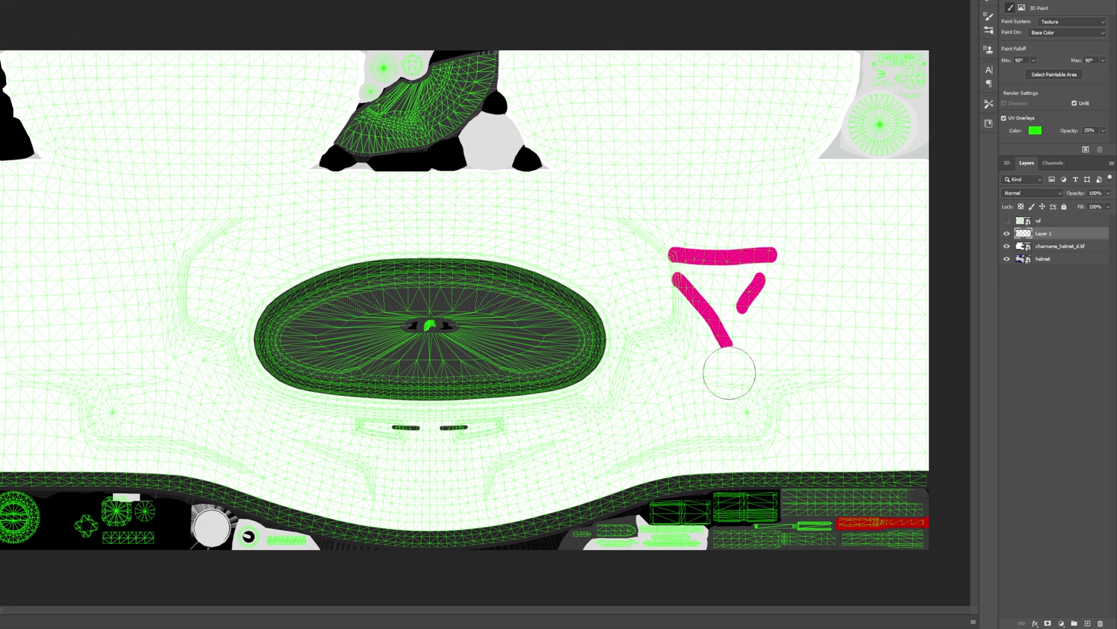
{"action": "mouse_move", "coordinate": [722, 365]}
{"action": "left_mouse_down"}
{"action": "mouse_move", "coordinate": [748, 354]}
{"action": "mouse_move", "coordinate": [712, 352]}
{"action": "left_mouse_up"}
{"action": "key", "text": "ctrl+Tab"}
{"action": "key", "text": "ctrl+Tab"}
{"action": "key", "text": "v"}
{"action": "key", "text": "ctrl+Tab"}
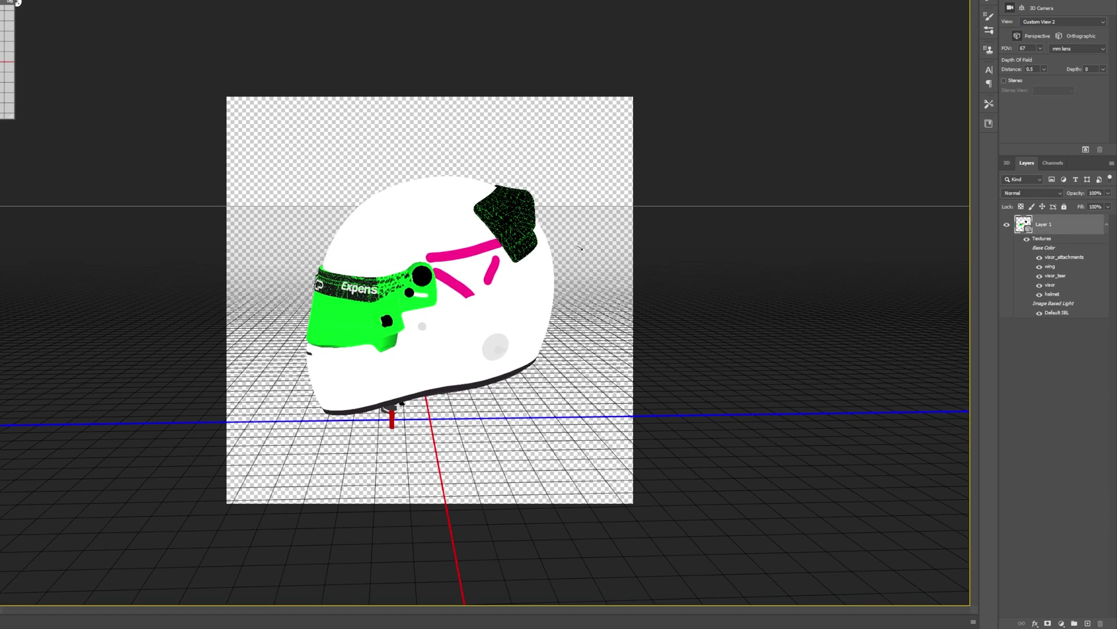
{"action": "key", "text": "ctrl+Tab"}
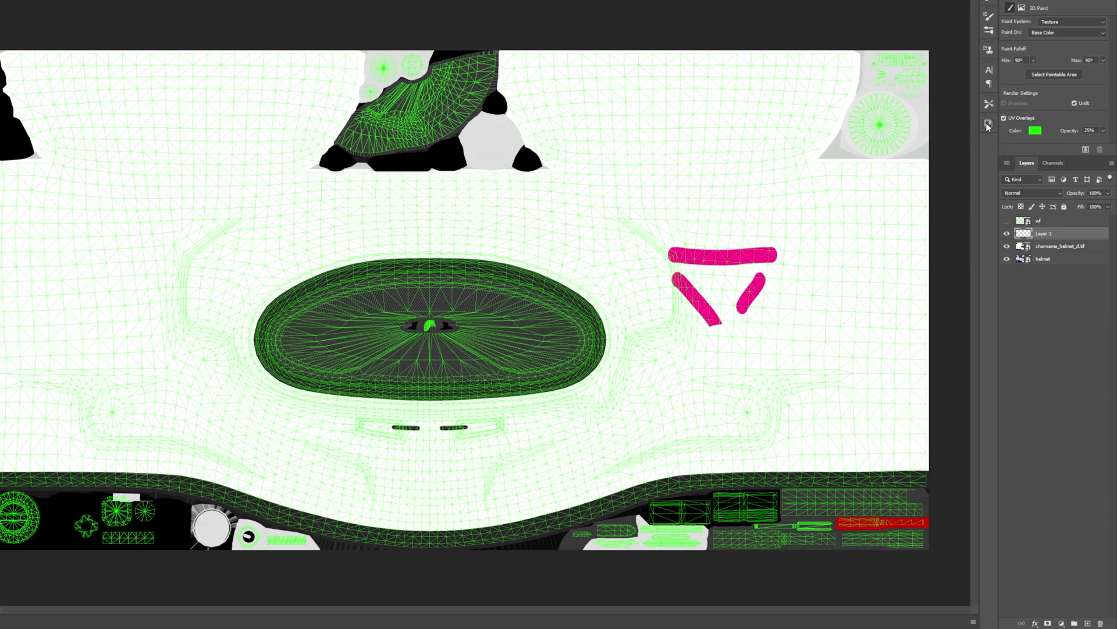
Place the HOTLAPS logo from the library on the chin area, scaled down and centred, and preview it on the 3D helmet.
{"action": "left_click", "coordinate": [988, 124]}
{"action": "left_click_drag", "start_coordinate": [889, 230], "coordinate": [439, 480]}
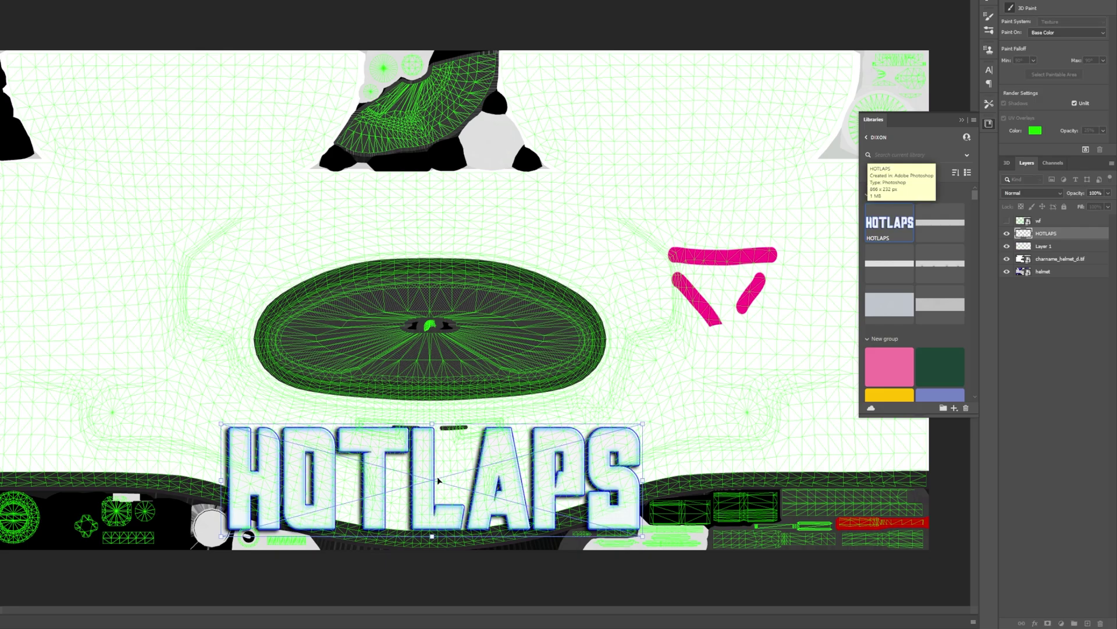
{"action": "left_click_drag", "start_coordinate": [435, 422], "coordinate": [452, 457]}
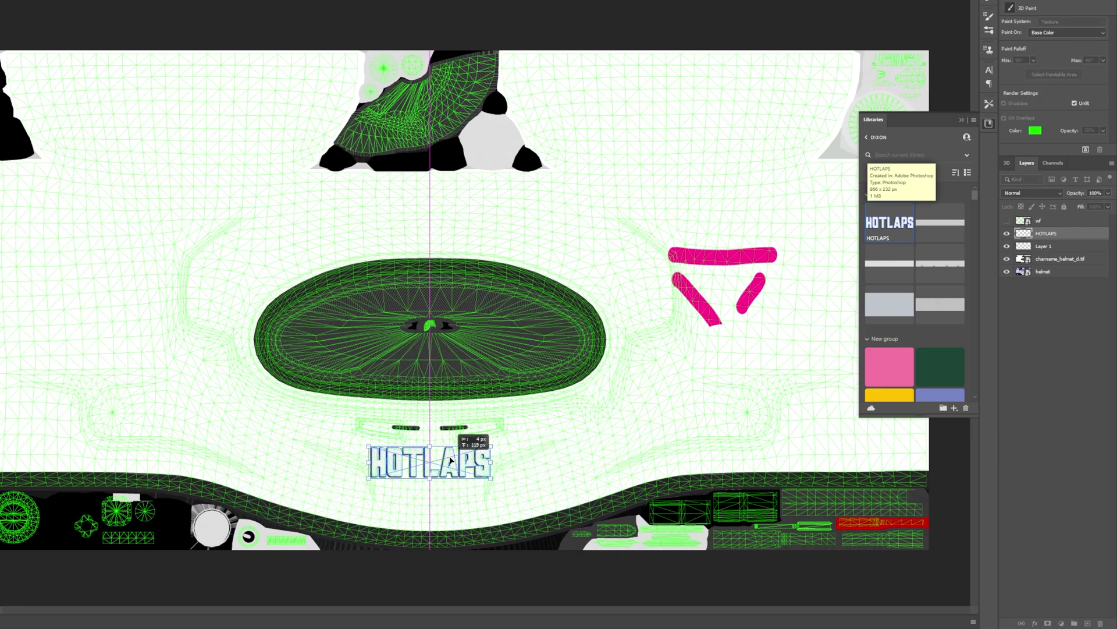
{"action": "key", "text": "Return"}
{"action": "key", "text": "ctrl+Tab"}
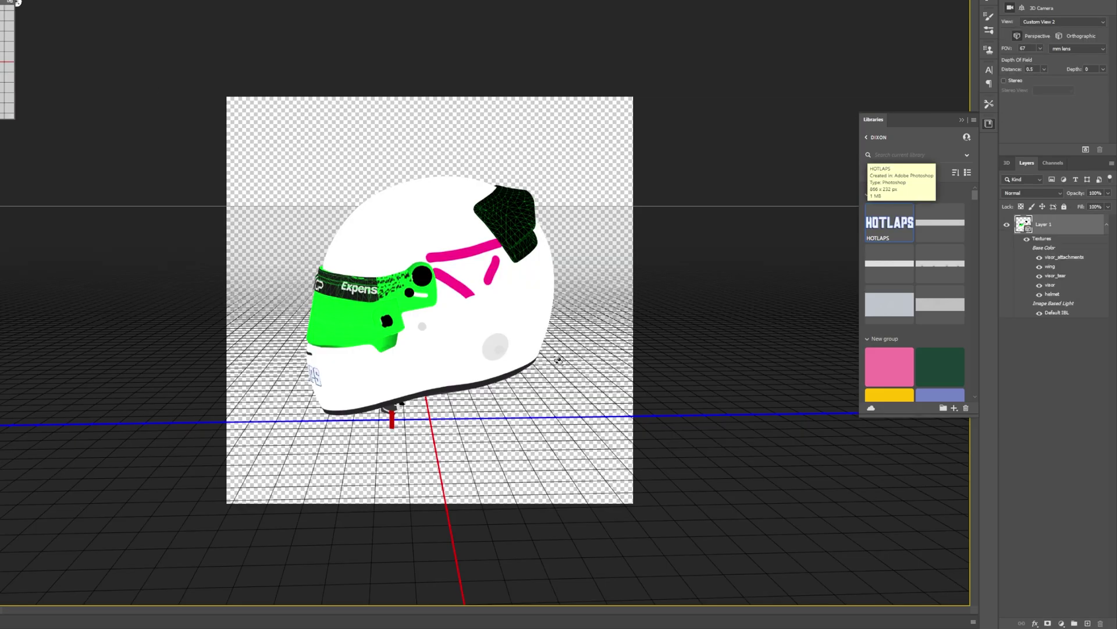
{"action": "left_click_drag", "start_coordinate": [559, 360], "coordinate": [722, 348]}
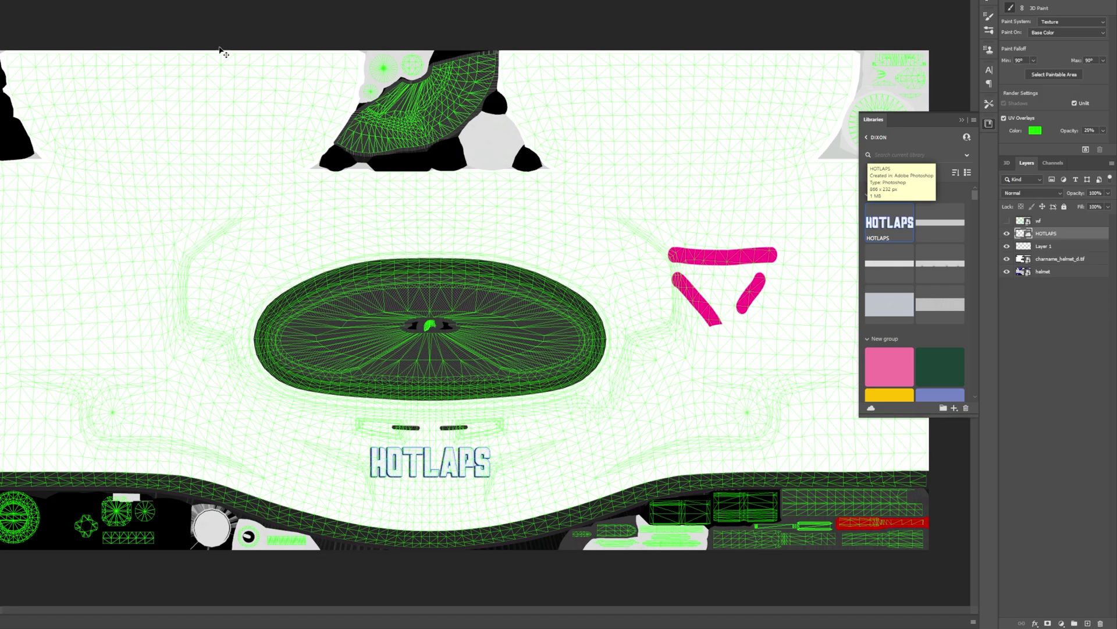
Move the HOTLAPS logo beneath the pink strokes, narrow it to match their width and check its placement on the 3D helmet.
{"action": "mouse_move", "coordinate": [443, 464]}
{"action": "left_mouse_down"}
{"action": "mouse_move", "coordinate": [467, 468]}
{"action": "mouse_move", "coordinate": [755, 393]}
{"action": "mouse_move", "coordinate": [755, 377]}
{"action": "left_mouse_up"}
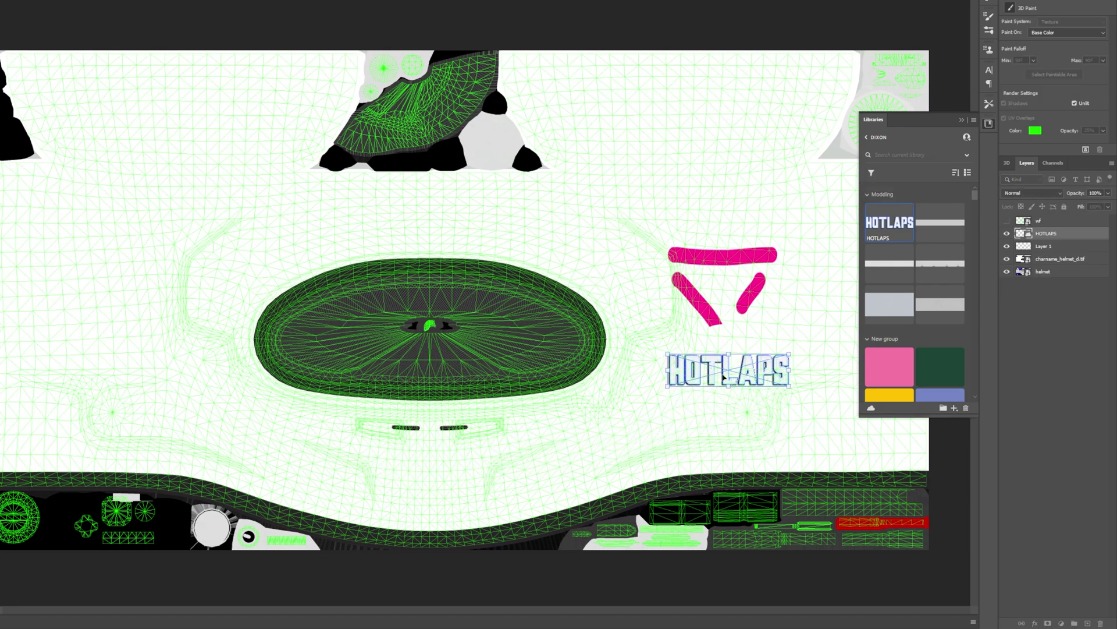
{"action": "key", "text": "Return"}
{"action": "key", "text": "ctrl+Tab"}
{"action": "left_click_drag", "start_coordinate": [514, 194], "coordinate": [361, 238]}
{"action": "left_click_drag", "start_coordinate": [790, 373], "coordinate": [778, 373]}
{"action": "key", "text": "Return"}
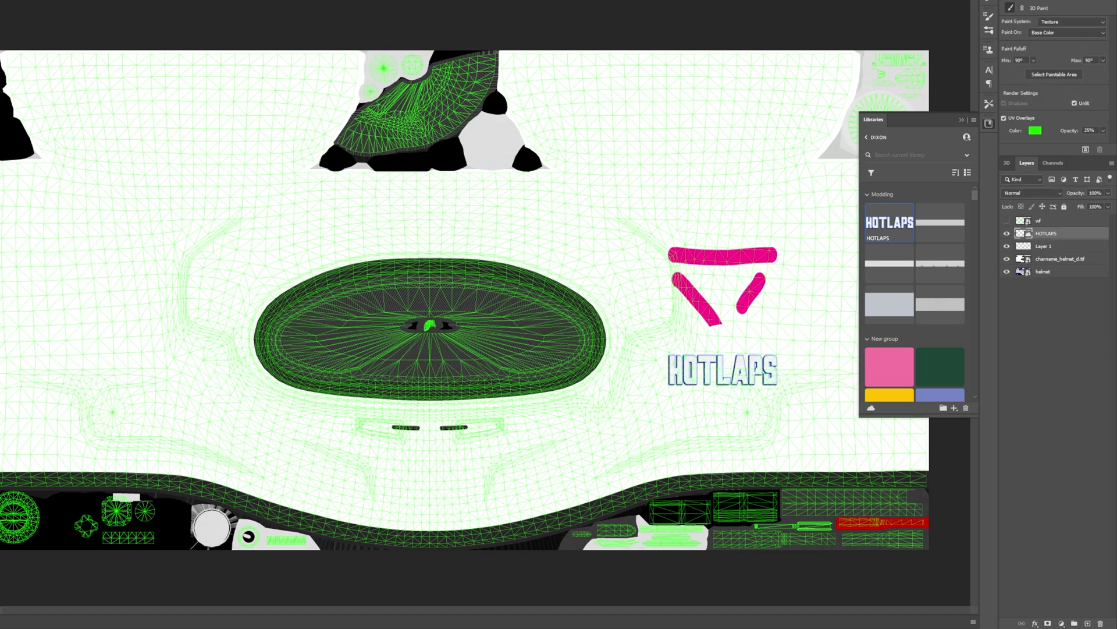
{"action": "key", "text": "ctrl+Tab"}
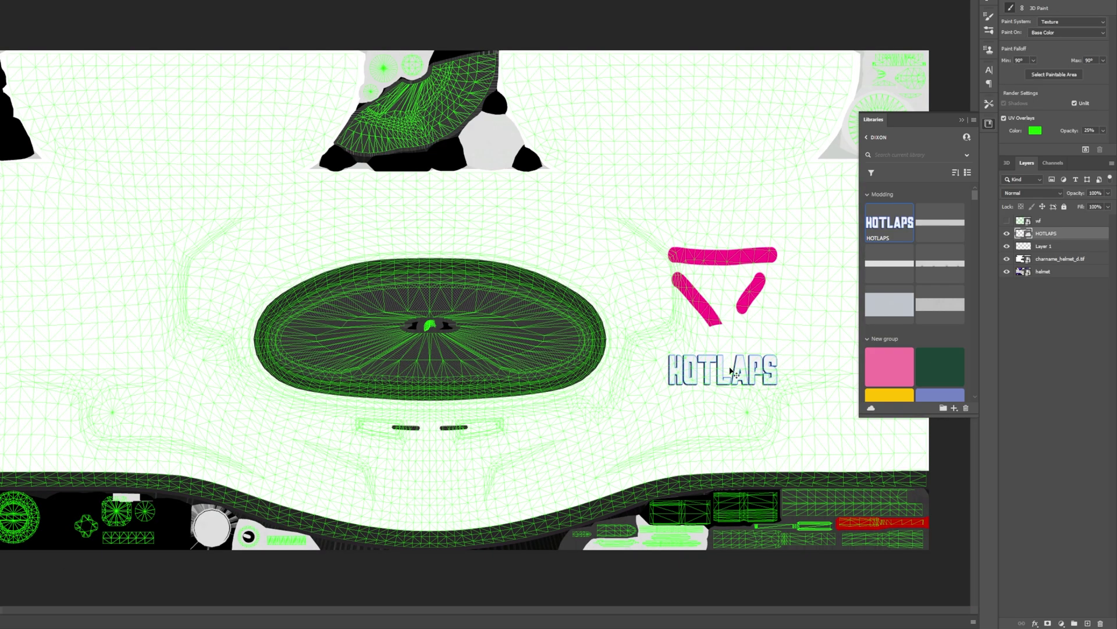
Place the KO logo from the library on the opposite side of the visor opening from the HOTLAPS logo and preview it on the 3D helmet.
{"action": "scroll", "coordinate": [895, 345], "scroll_direction": "down", "scroll_amount": 6}
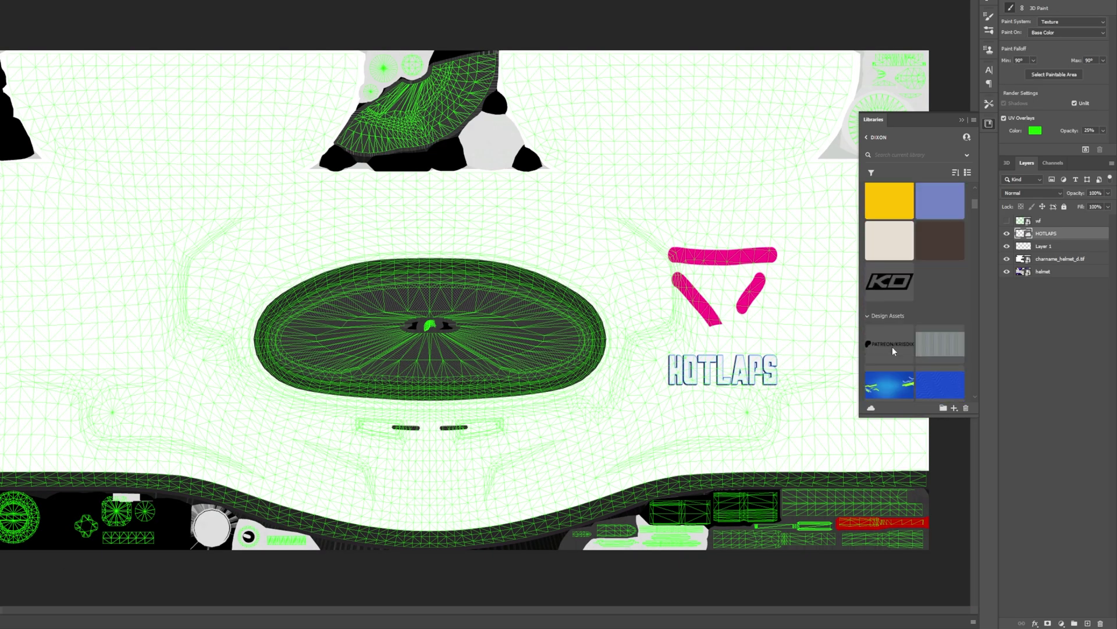
{"action": "scroll", "coordinate": [895, 345], "scroll_direction": "up", "scroll_amount": 1}
{"action": "left_click_drag", "start_coordinate": [884, 239], "coordinate": [785, 317]}
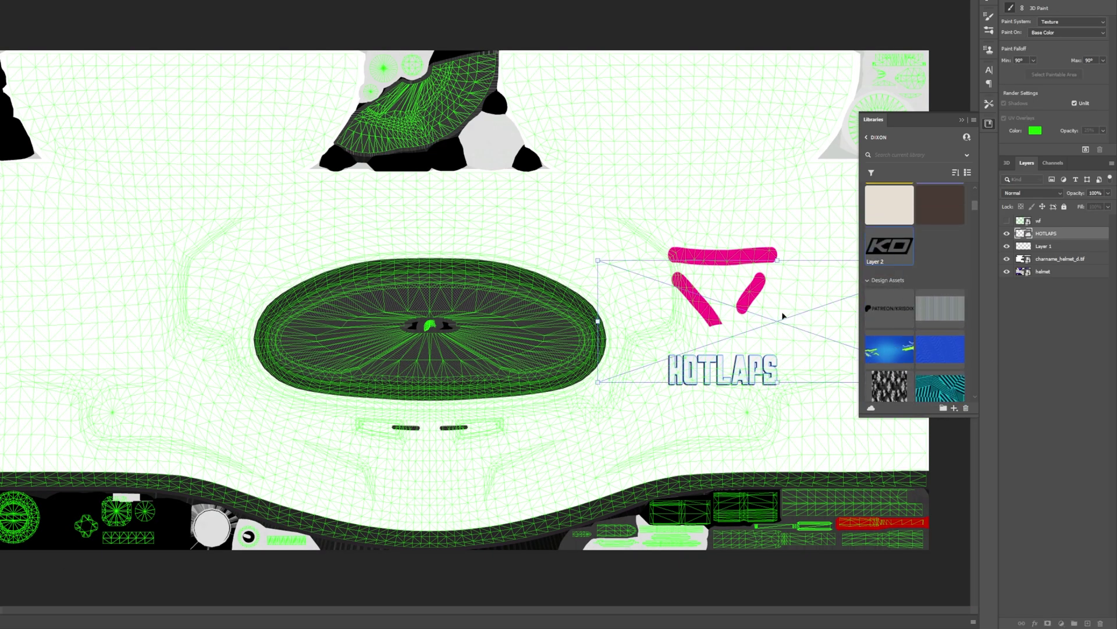
{"action": "left_click_drag", "start_coordinate": [774, 258], "coordinate": [64, 310]}
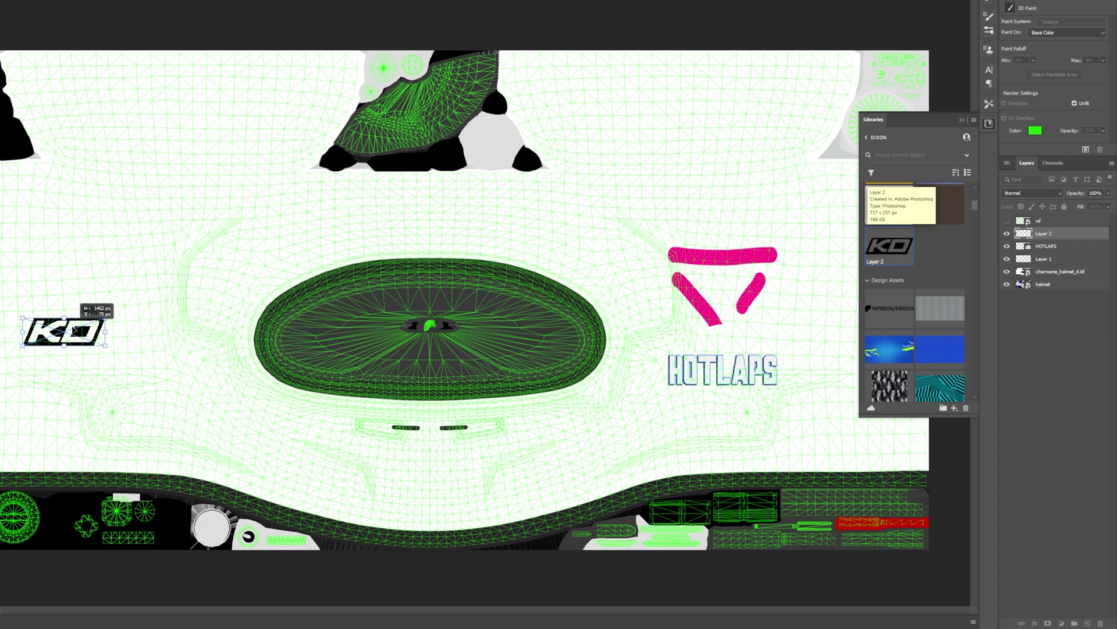
{"action": "key", "text": "Return"}
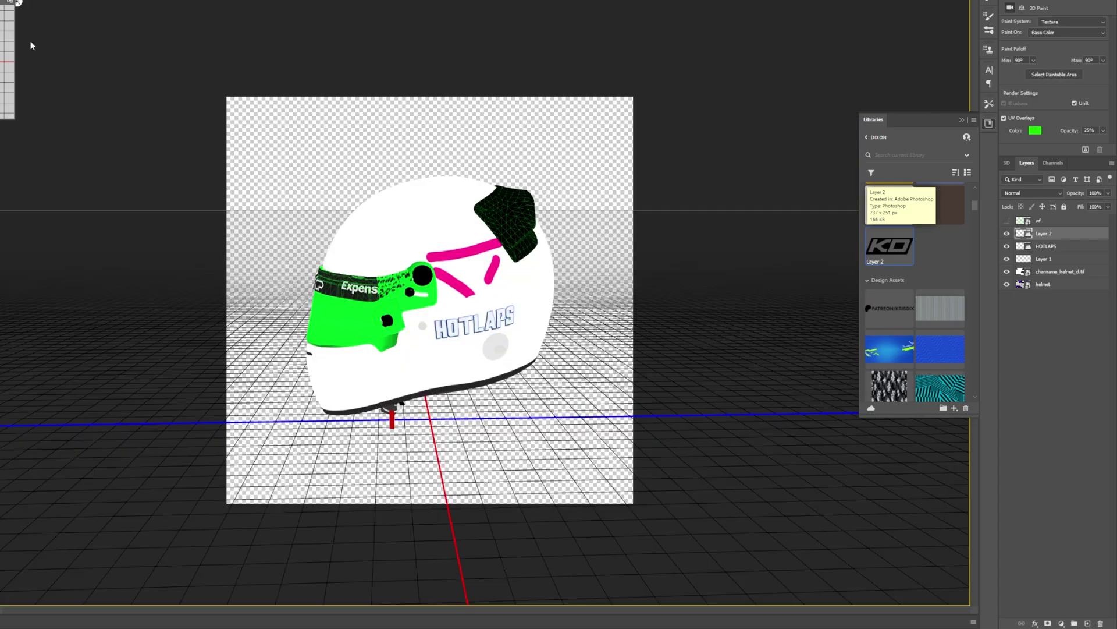
{"action": "left_click_drag", "start_coordinate": [305, 180], "coordinate": [754, 3]}
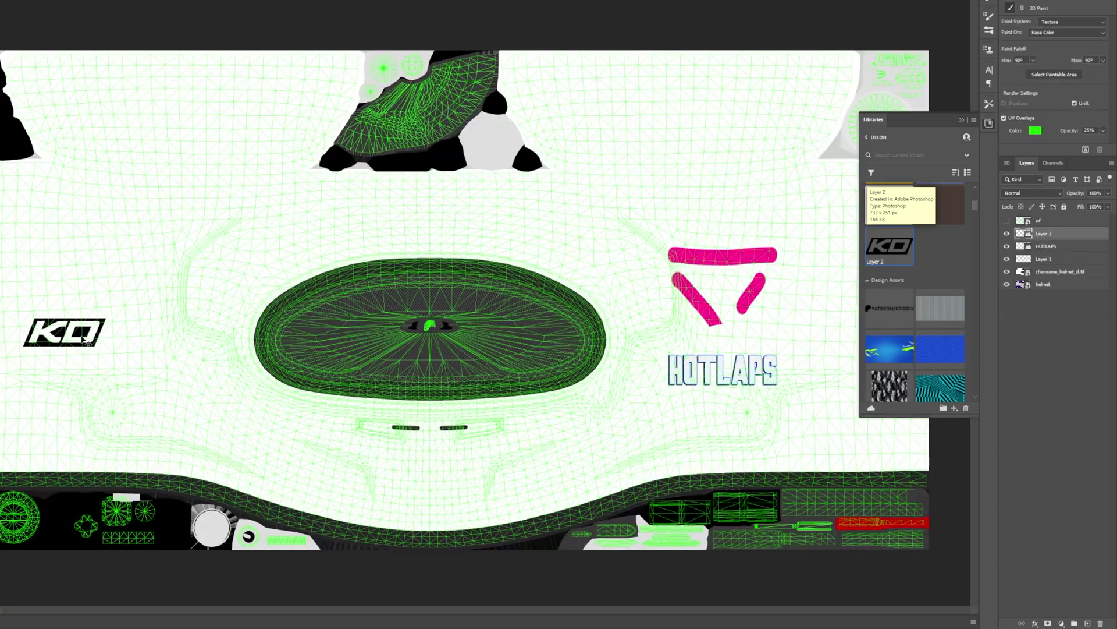
Stretch the KO logo slightly taller by lowering its bottom edge, keeping its width.
{"action": "key", "text": "ctrl+t"}
{"action": "left_click_drag", "start_coordinate": [64, 346], "coordinate": [65, 354]}
{"action": "key", "text": "Return"}
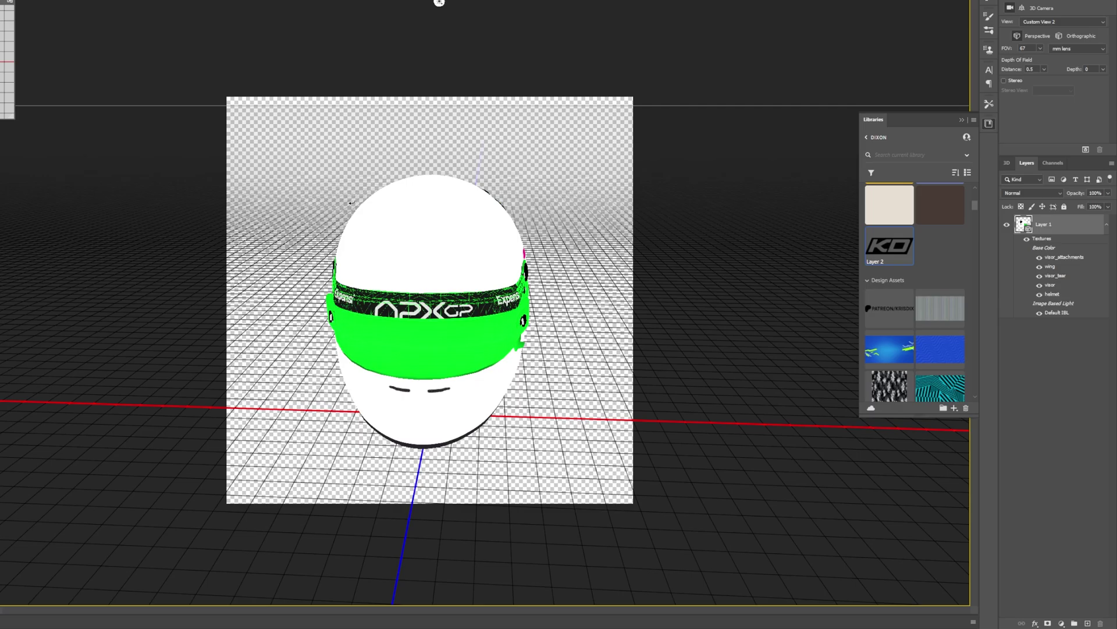
Place the BLEACH LOGO from the library on the crown of the 3D helmet, viewed from above, scaled down slightly and centred.
{"action": "left_click_drag", "start_coordinate": [351, 203], "coordinate": [459, 250]}
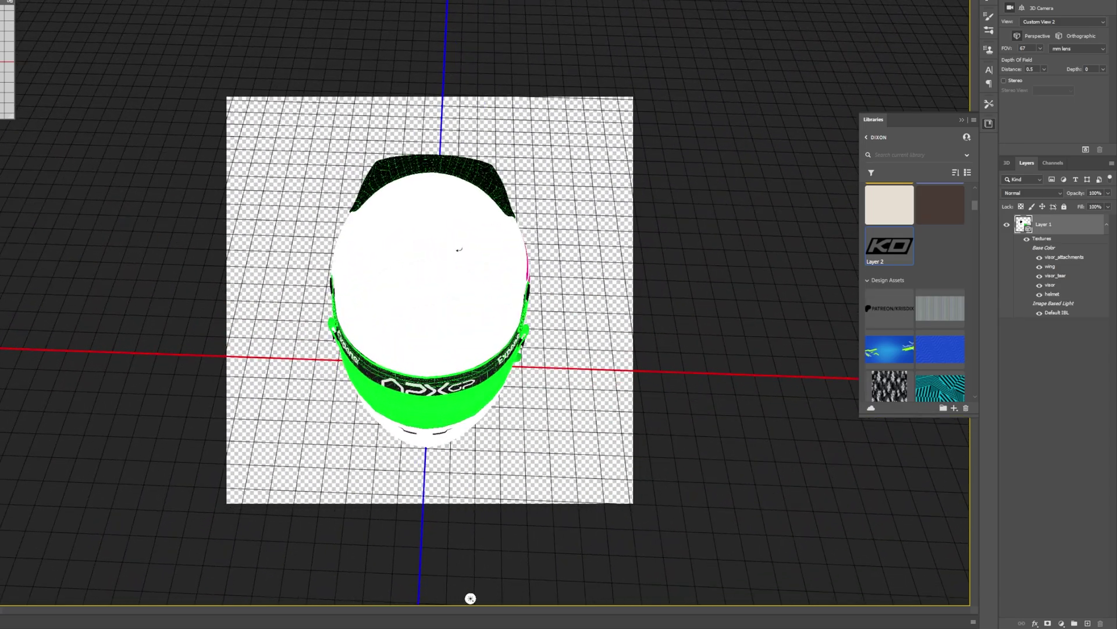
{"action": "scroll", "coordinate": [890, 262], "scroll_direction": "down", "scroll_amount": 5}
{"action": "left_click_drag", "start_coordinate": [889, 260], "coordinate": [461, 287]}
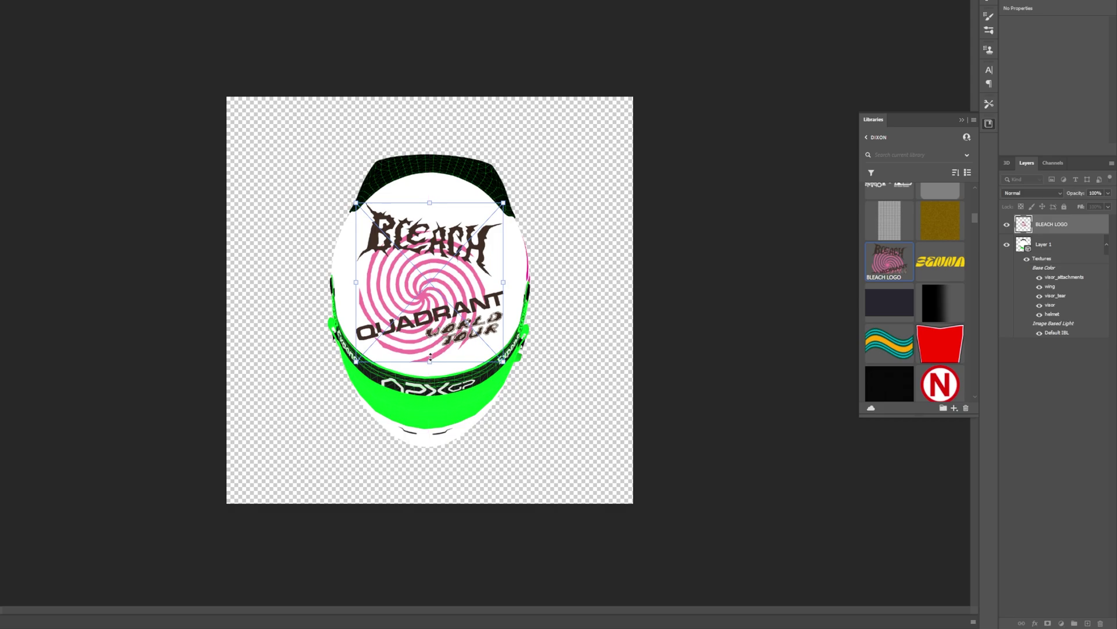
{"action": "left_click_drag", "start_coordinate": [430, 356], "coordinate": [437, 326]}
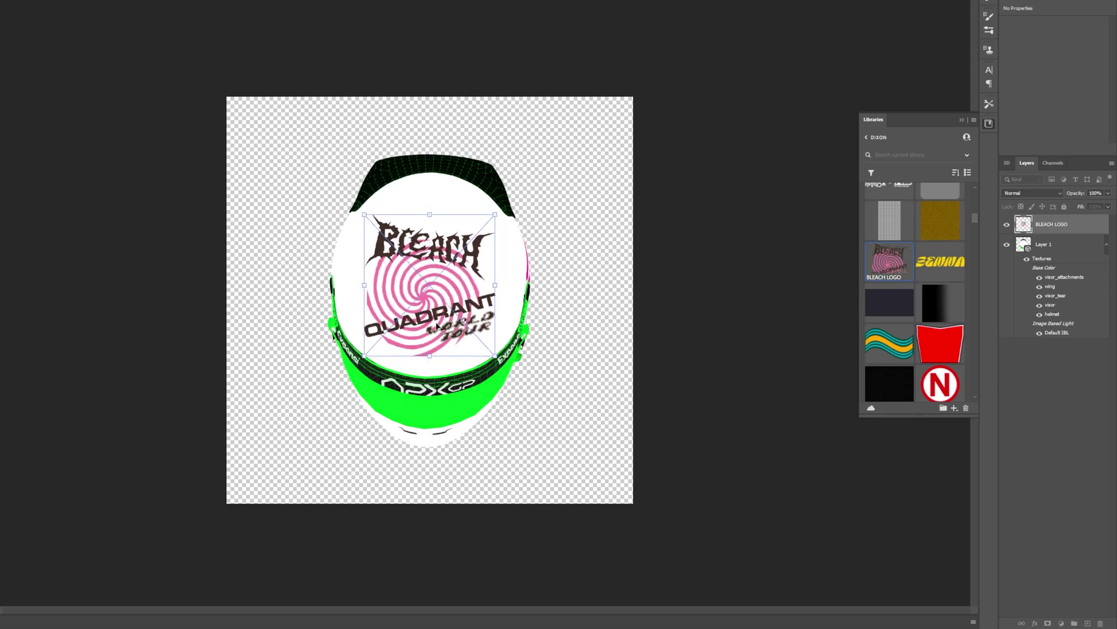
{"action": "key", "text": "Return"}
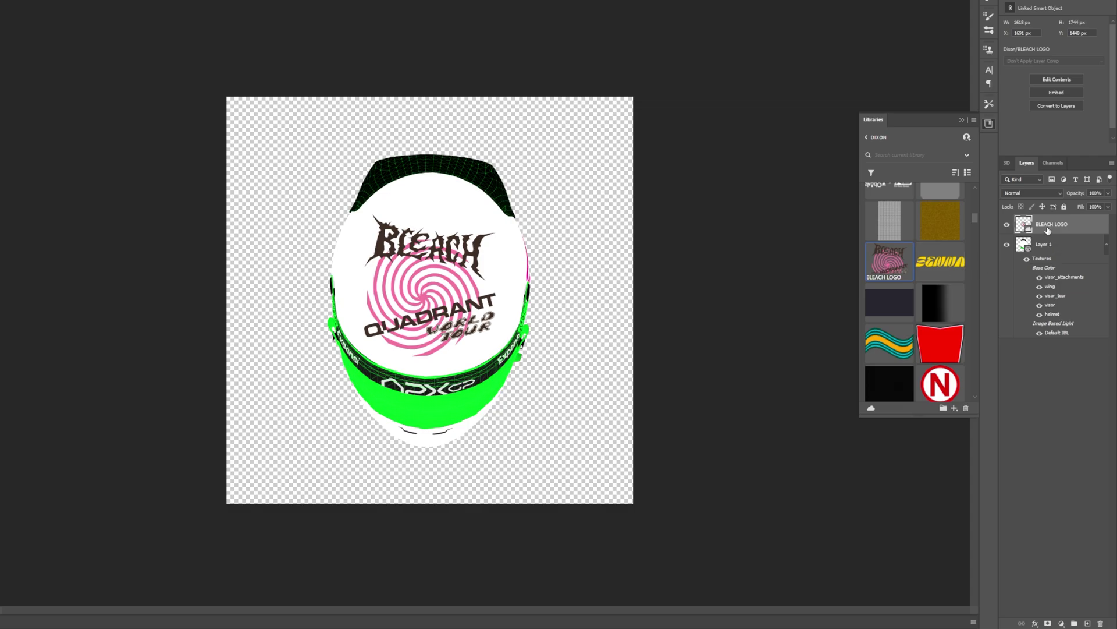
Try to merge the BLEACH LOGO layer down onto the 3D helmet layer.
{"action": "right_click", "coordinate": [1051, 230]}
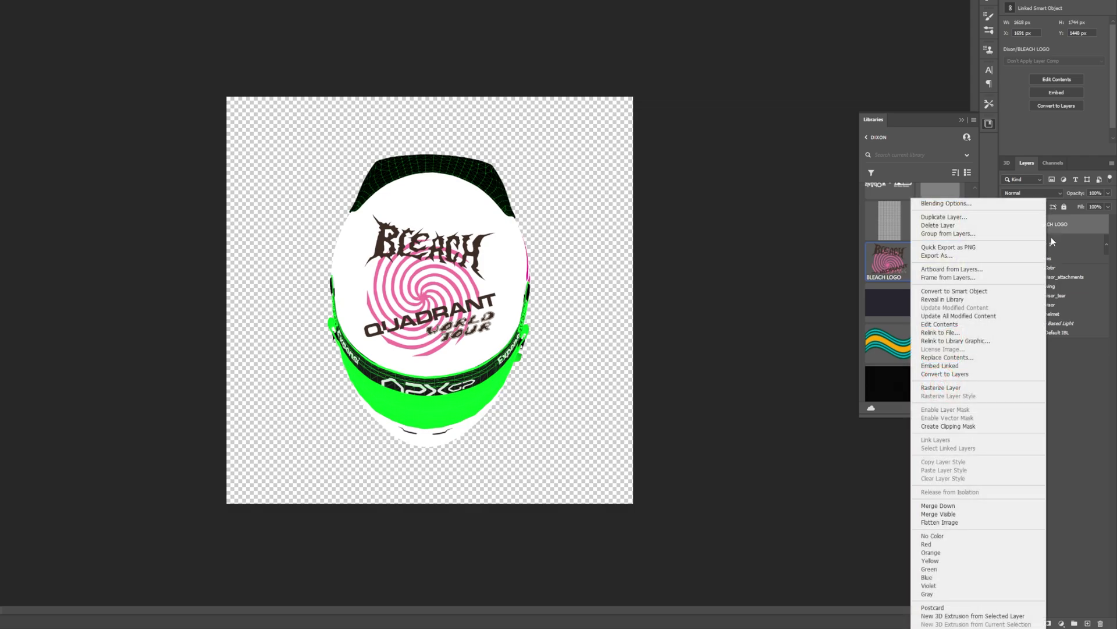
{"action": "left_click", "coordinate": [968, 506]}
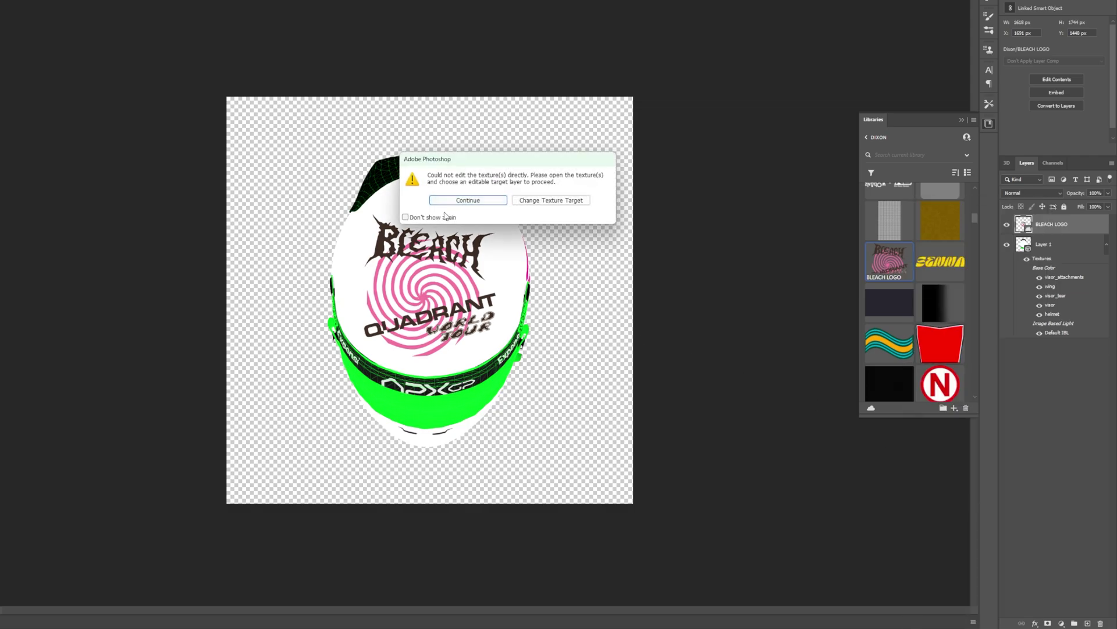
{"action": "left_click", "coordinate": [467, 201]}
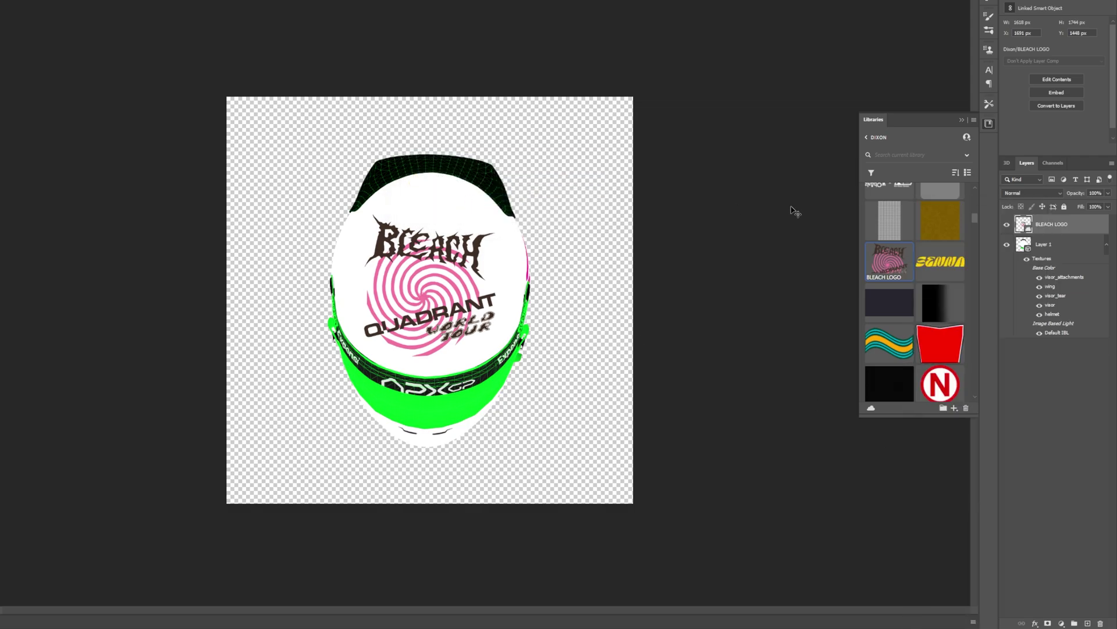
Hide the BLEACH LOGO layer and every mesh of the 3D model except the helmet.
{"action": "left_click", "coordinate": [1008, 226]}
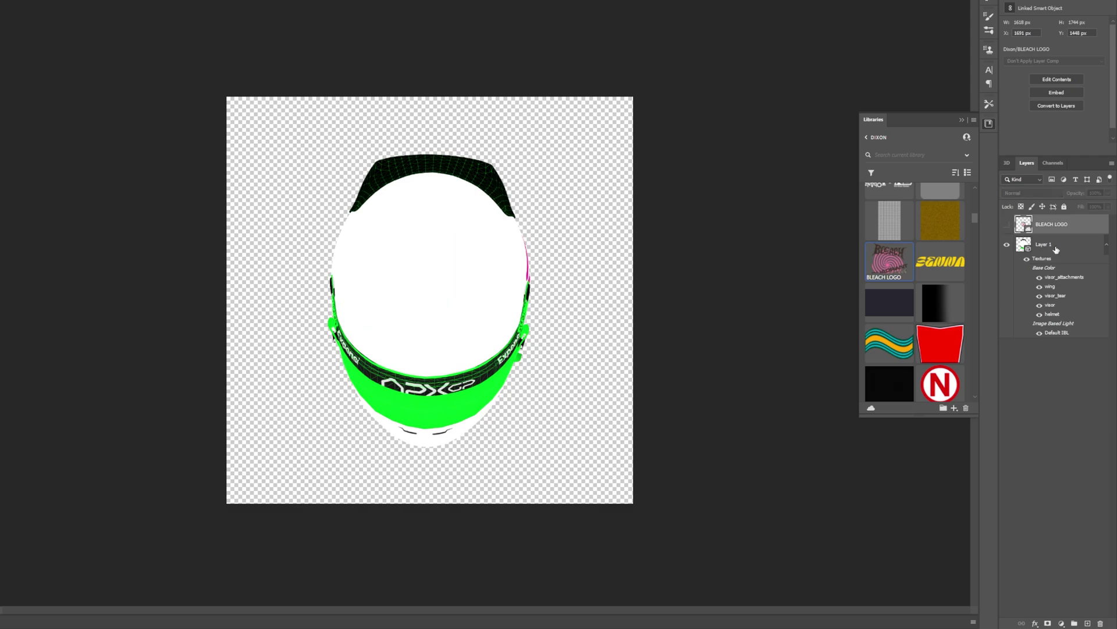
{"action": "left_click", "coordinate": [1055, 247]}
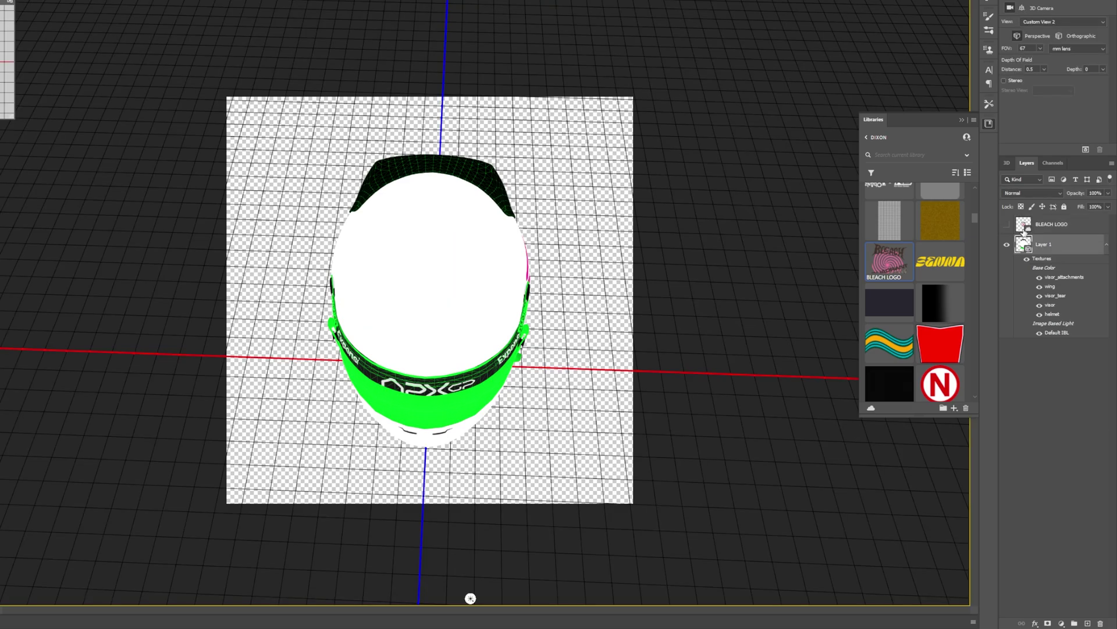
{"action": "left_click", "coordinate": [1005, 162]}
{"action": "left_click", "coordinate": [1052, 180]}
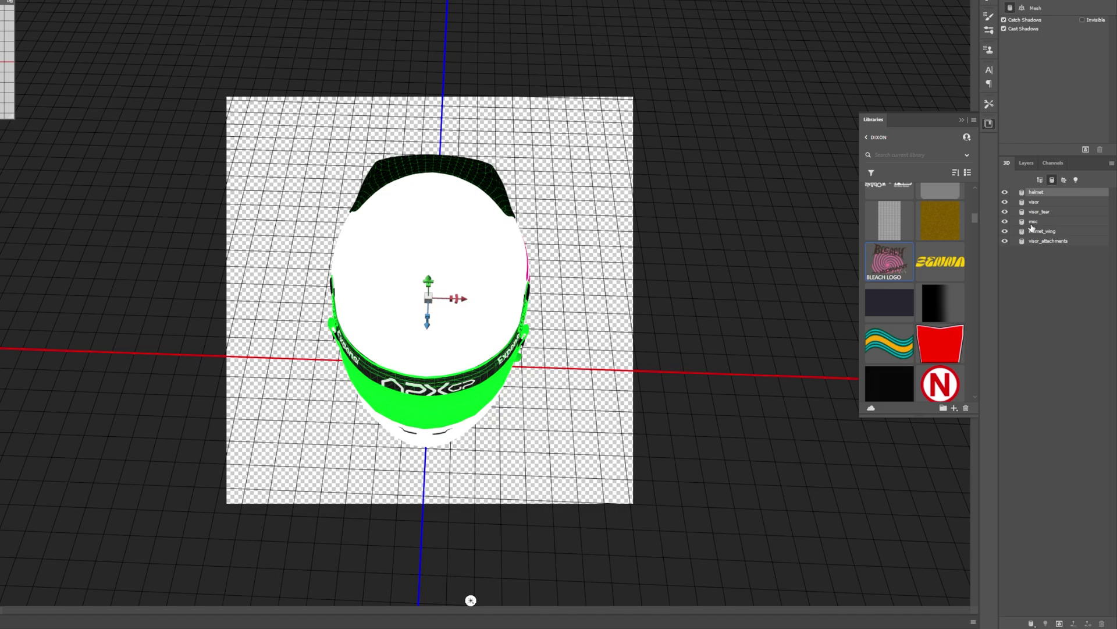
{"action": "left_click_drag", "start_coordinate": [1006, 208], "coordinate": [1003, 247]}
{"action": "left_click", "coordinate": [571, 145]}
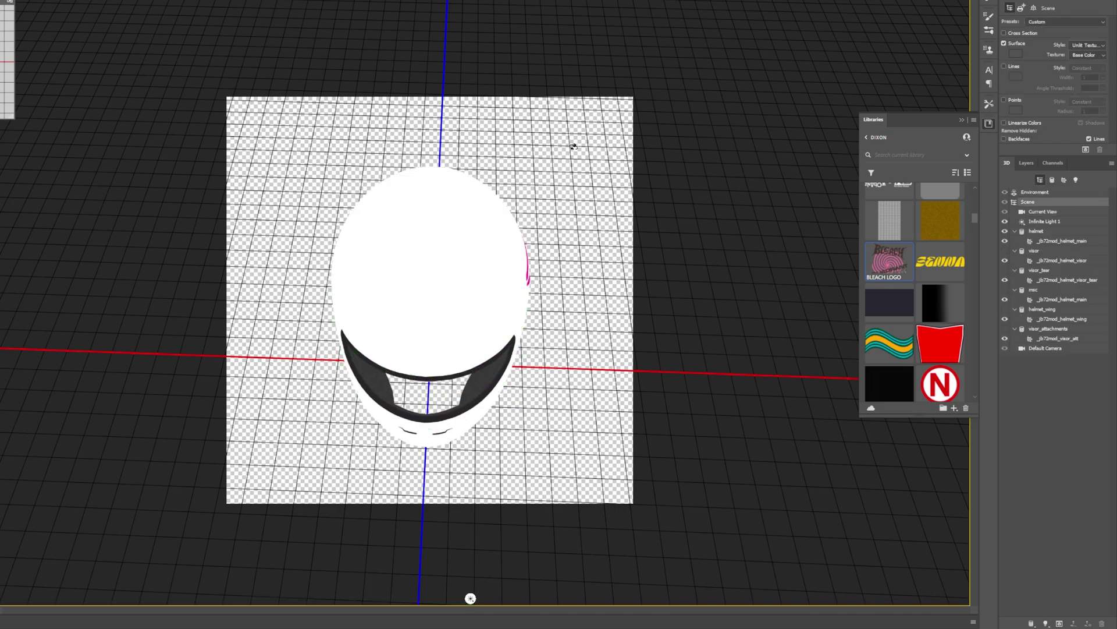
Show the BLEACH LOGO layer again, merge it down onto the helmet and check the projected logo from the front.
{"action": "left_click", "coordinate": [1027, 163]}
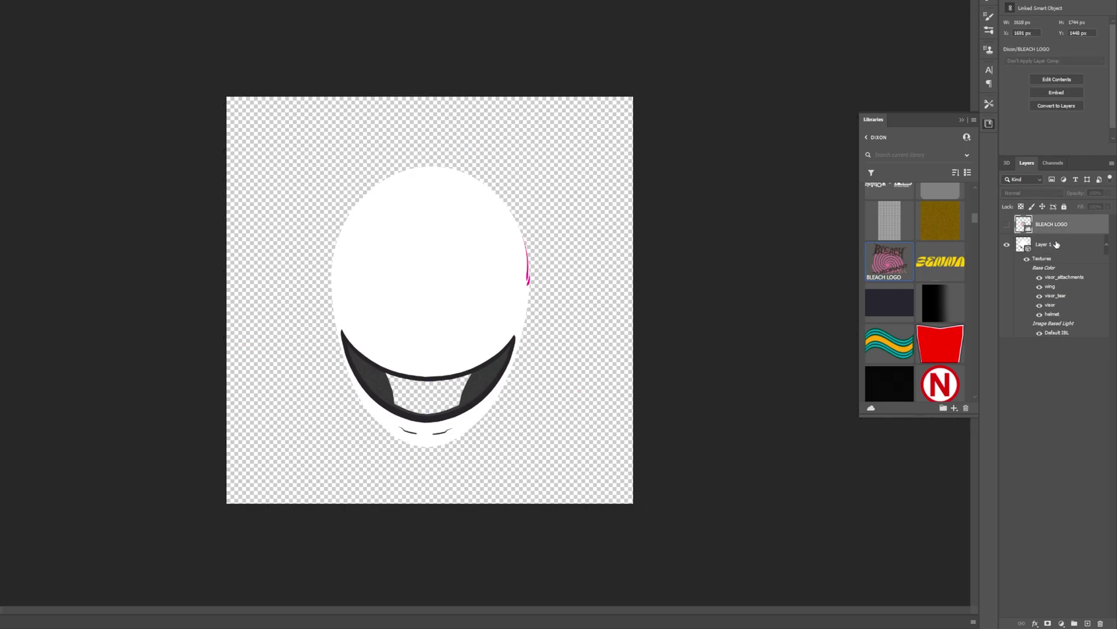
{"action": "left_click", "coordinate": [1007, 224]}
{"action": "right_click", "coordinate": [1054, 226]}
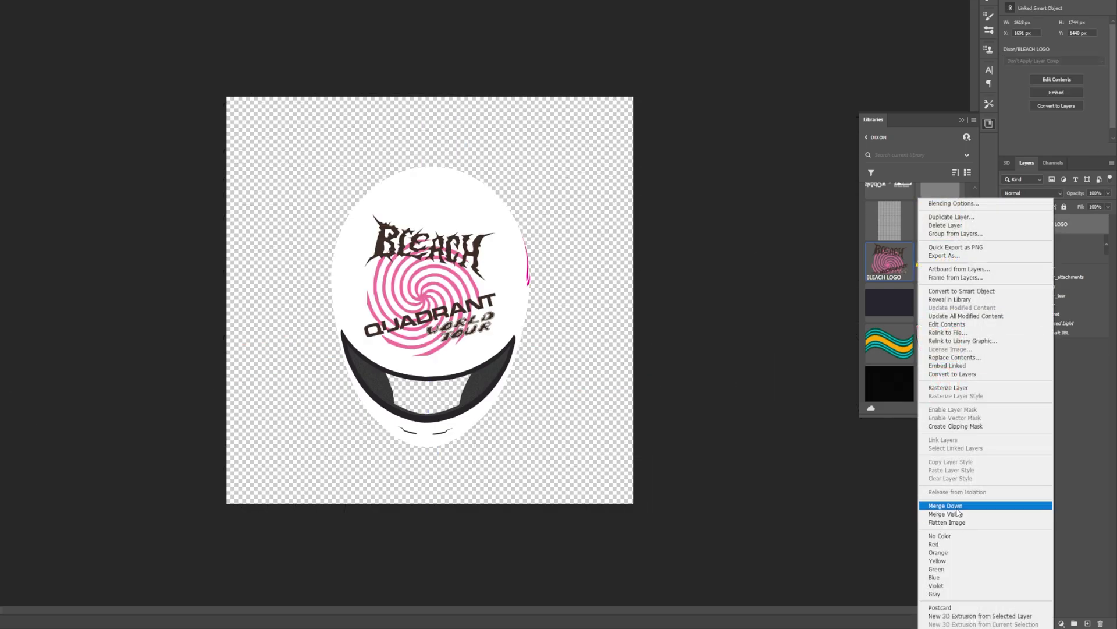
{"action": "left_click", "coordinate": [955, 505]}
{"action": "mouse_move", "coordinate": [566, 372]}
{"action": "left_mouse_down"}
{"action": "mouse_move", "coordinate": [507, 348]}
{"action": "mouse_move", "coordinate": [388, 332]}
{"action": "mouse_move", "coordinate": [546, 316]}
{"action": "mouse_move", "coordinate": [576, 378]}
{"action": "left_mouse_up"}
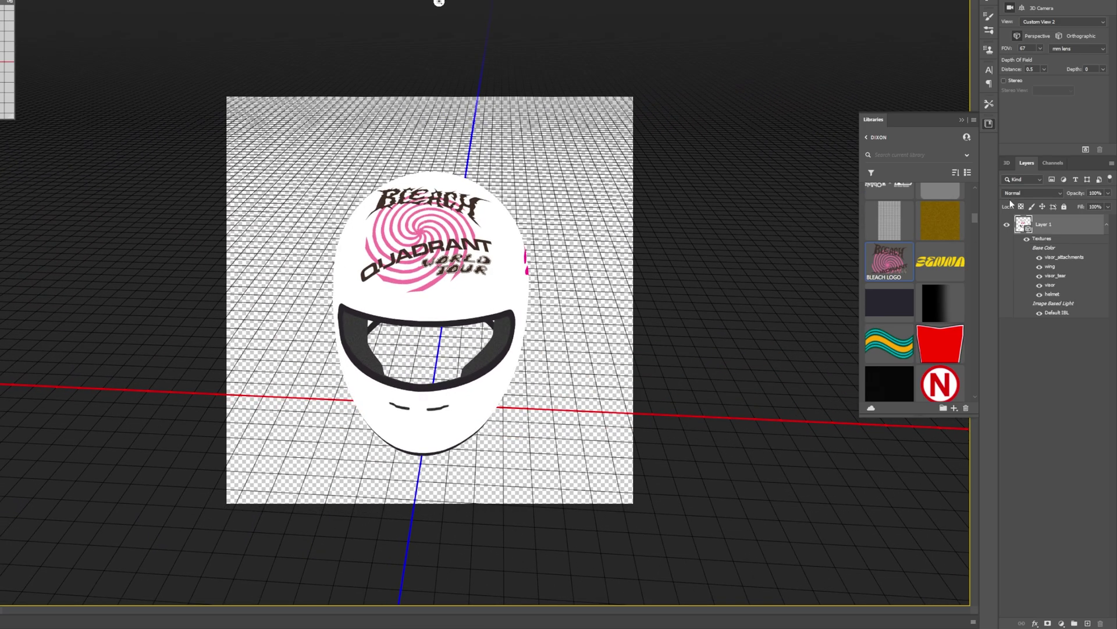
Show the visor, visor_tear, misc, helmet_wing and visor_attachments meshes again and view the helmet from the HOTLAPS side.
{"action": "left_click", "coordinate": [1007, 163]}
{"action": "left_click", "coordinate": [1052, 180]}
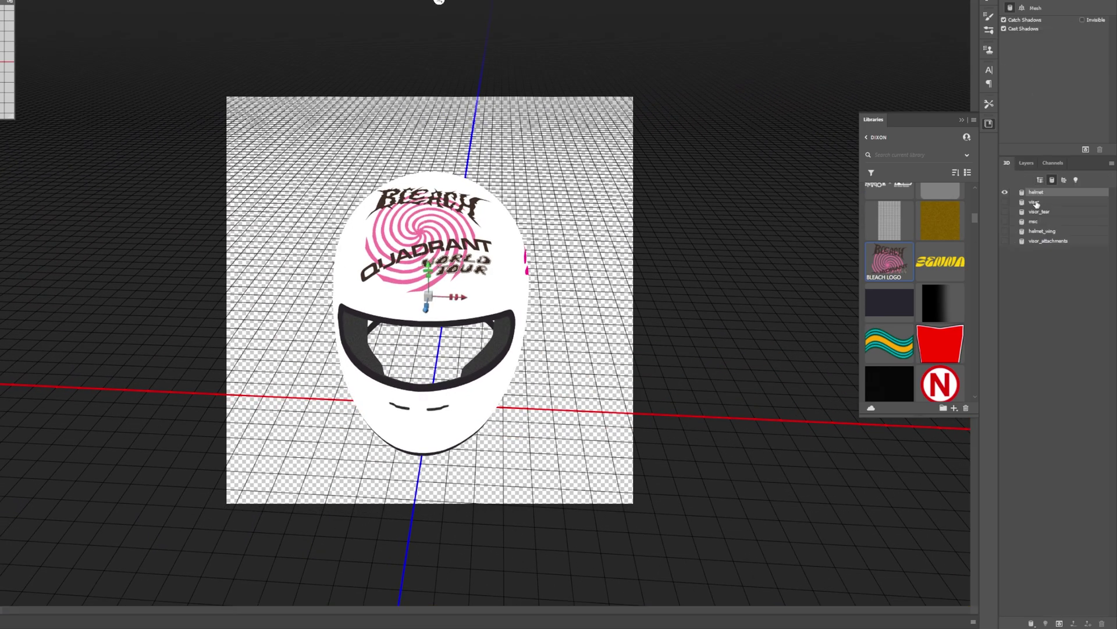
{"action": "left_click", "coordinate": [1005, 202]}
{"action": "left_click", "coordinate": [1005, 212]}
{"action": "left_click", "coordinate": [1005, 221]}
{"action": "left_click", "coordinate": [1005, 231]}
{"action": "left_click", "coordinate": [1005, 241]}
{"action": "left_click_drag", "start_coordinate": [562, 193], "coordinate": [384, 156]}
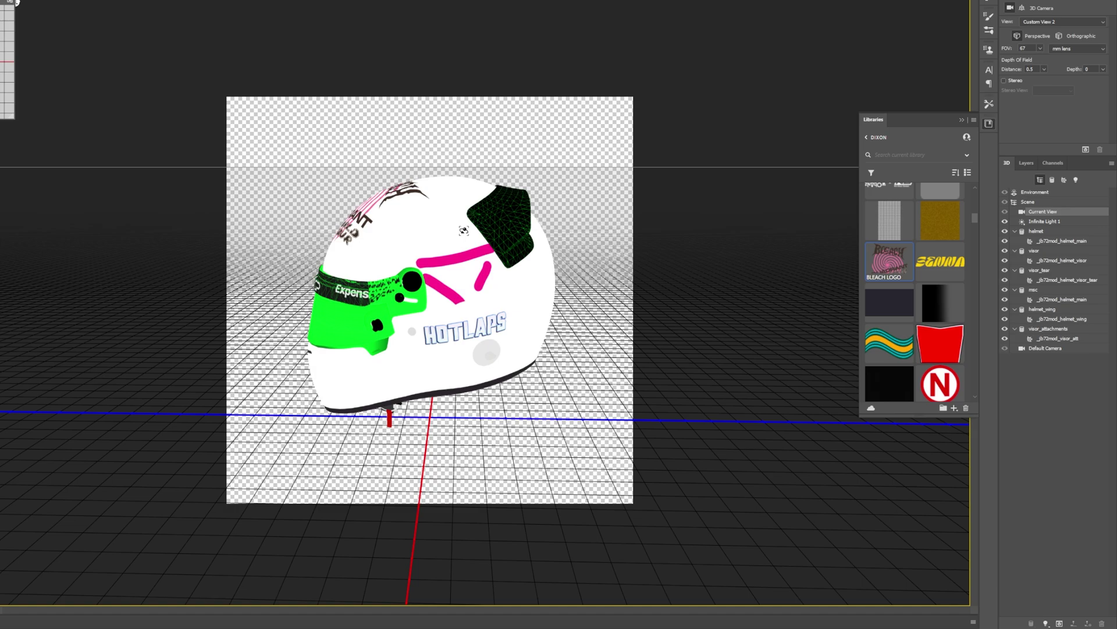
Paint another short pink stroke and a dot below the wing on the side of the 3D helmet.
{"action": "key", "text": "b"}
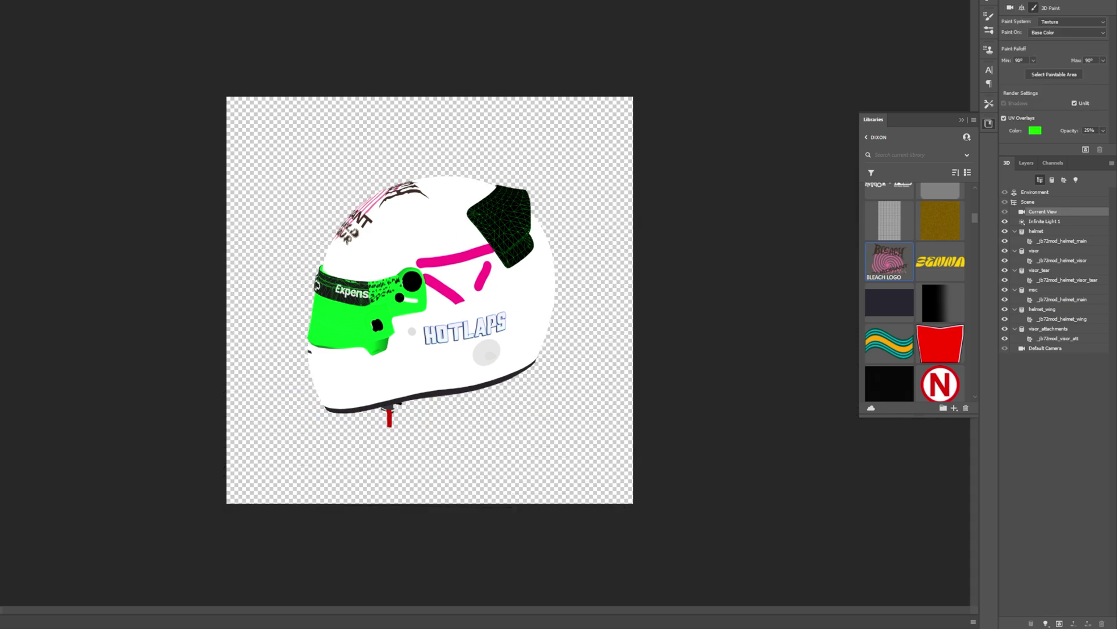
{"action": "left_click_drag", "start_coordinate": [490, 298], "coordinate": [517, 283]}
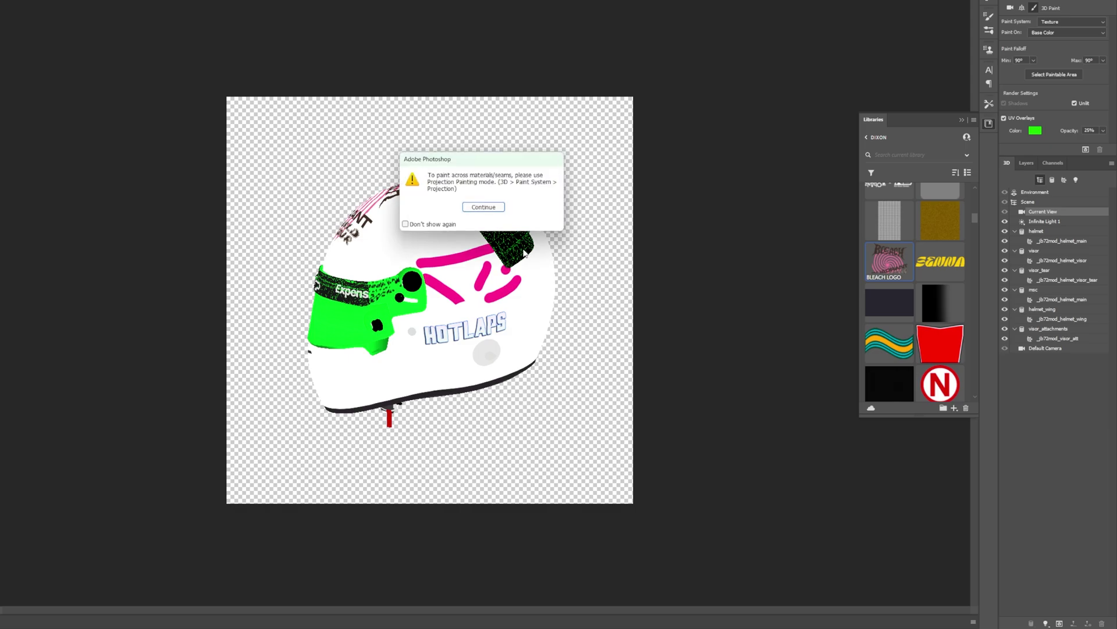
{"action": "left_click", "coordinate": [480, 207]}
Place the Red Bull Single 2 logo, rotated, across the helmet side and wing, and add empty layers to the wing and helmet textures.
{"action": "left_click", "coordinate": [1027, 162]}
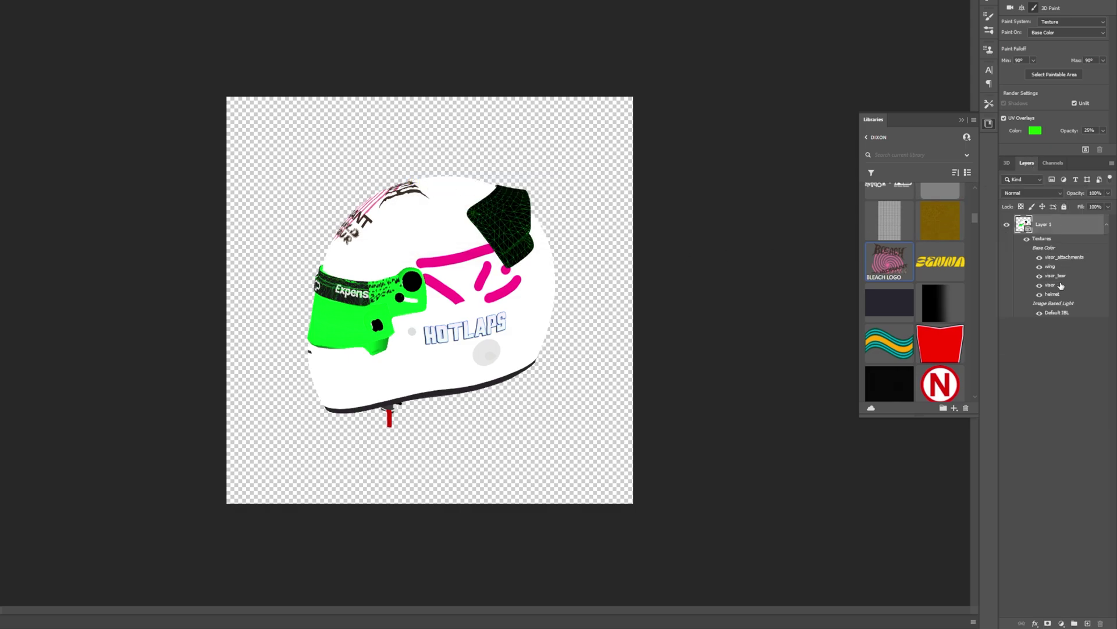
{"action": "double_click", "coordinate": [1051, 267]}
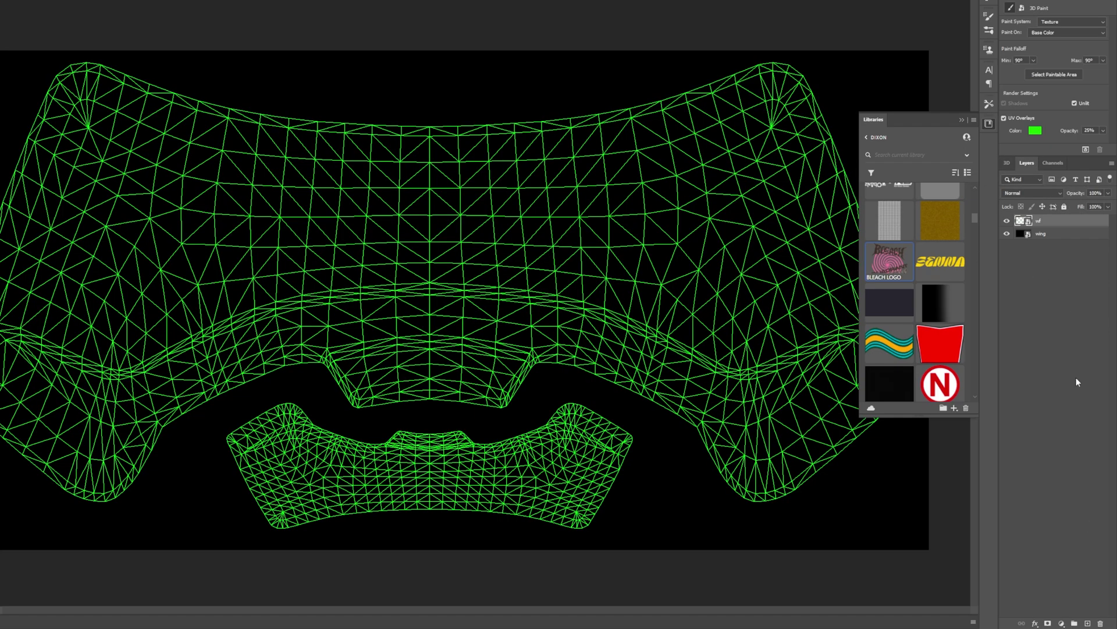
{"action": "left_click", "coordinate": [1087, 623]}
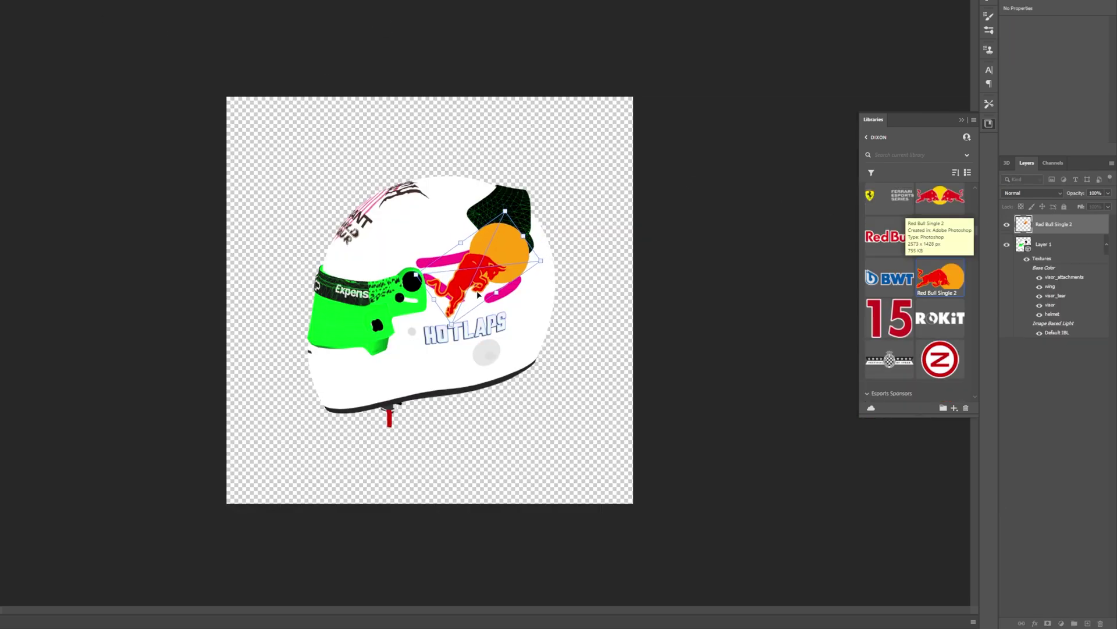
{"action": "key", "text": "Return"}
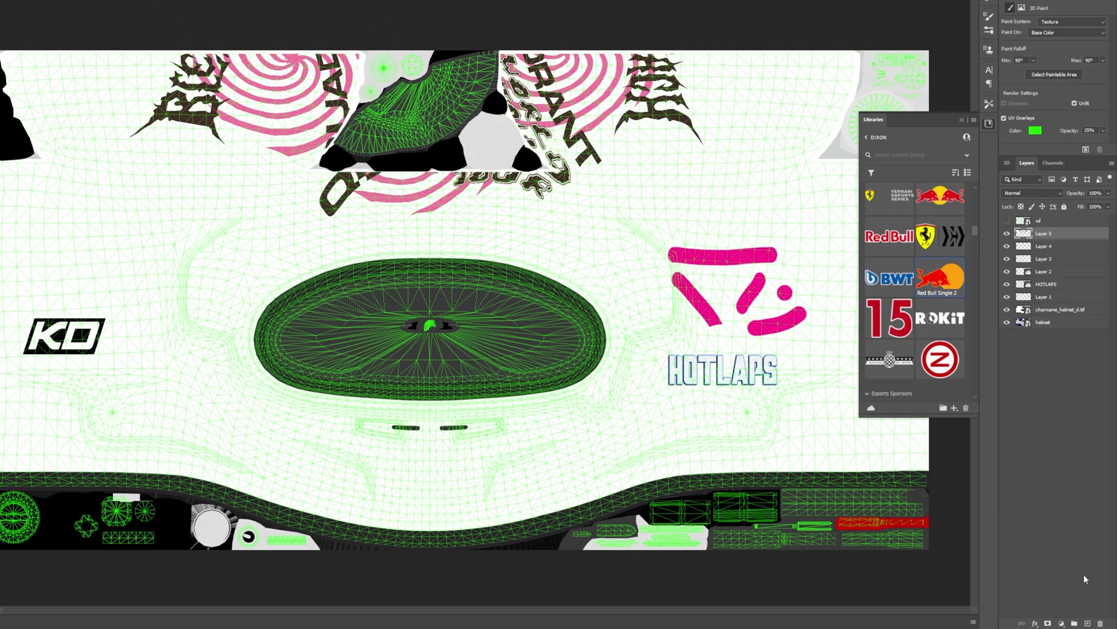
{"action": "left_click", "coordinate": [1088, 623]}
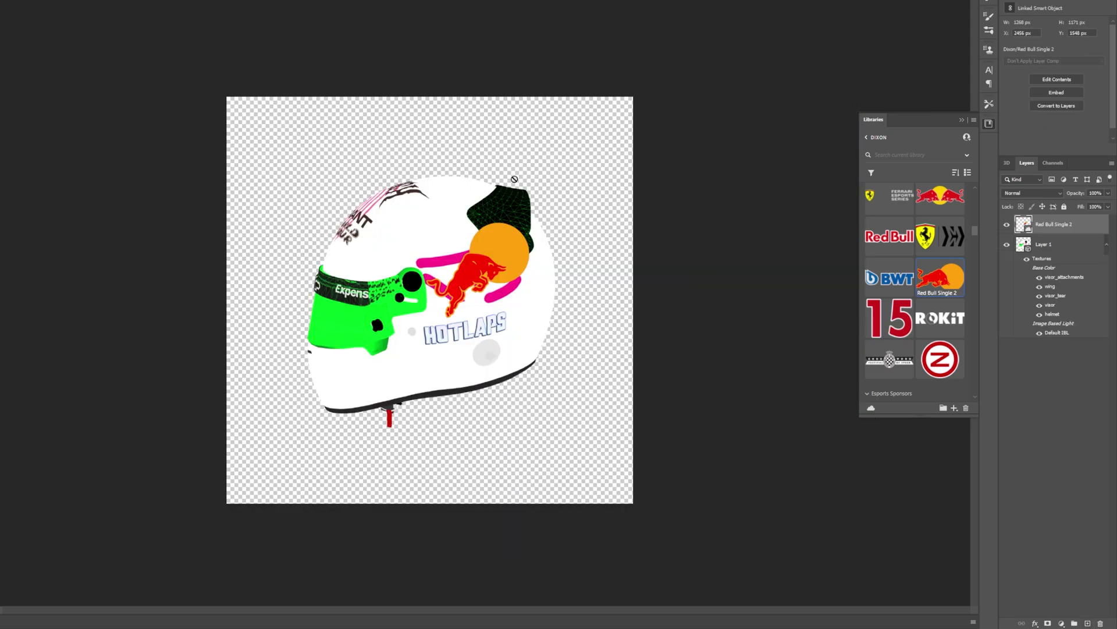
Hide the visor, visor_tear, misc, helmet_wing and visor_attachments meshes so that only the helmet mesh remains.
{"action": "left_click", "coordinate": [1006, 163]}
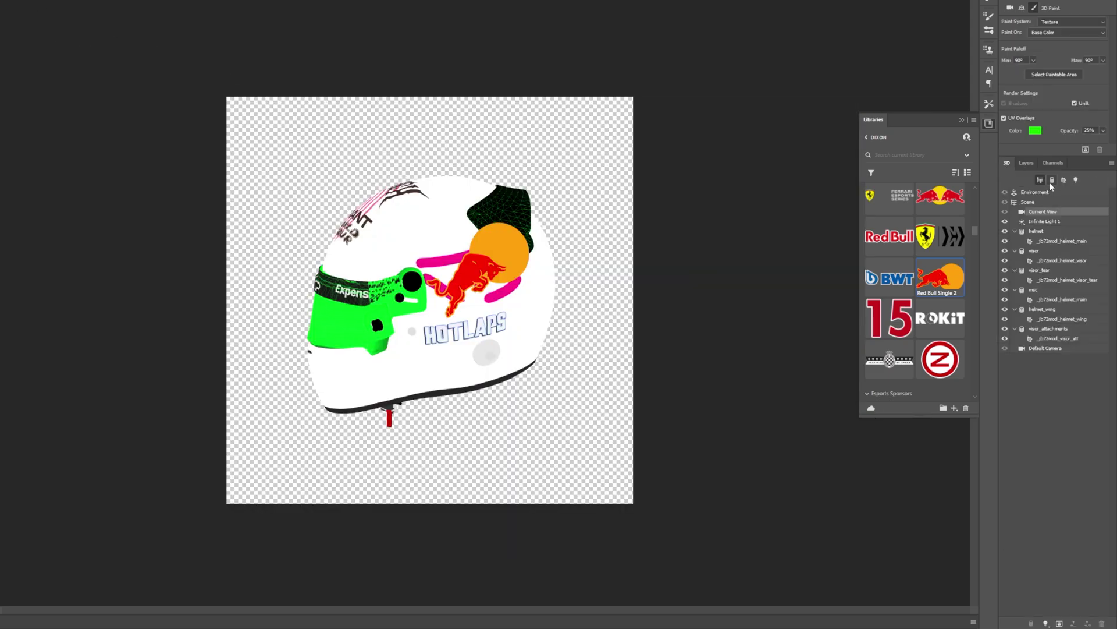
{"action": "left_click", "coordinate": [1005, 212]}
{"action": "left_click", "coordinate": [1006, 221]}
{"action": "left_click", "coordinate": [1006, 231]}
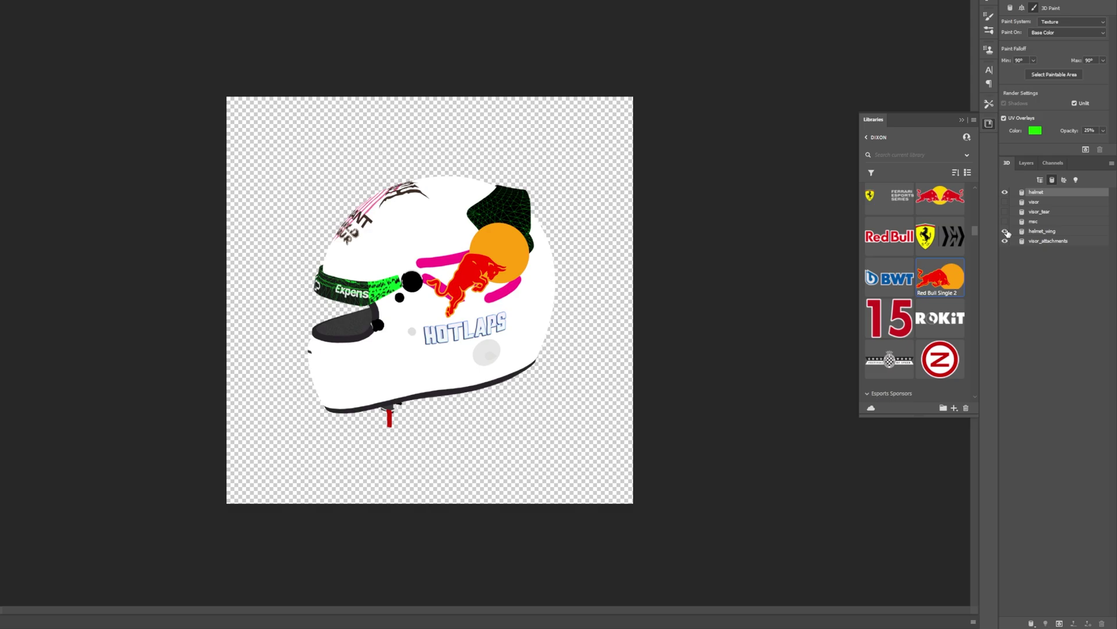
{"action": "left_click", "coordinate": [1007, 240]}
Duplicate the Red Bull Single 2 layer and merge the original down onto the helmet, keeping the copy hidden.
{"action": "left_click", "coordinate": [1025, 163]}
{"action": "left_click", "coordinate": [1047, 229]}
{"action": "key", "text": "ctrl+j"}
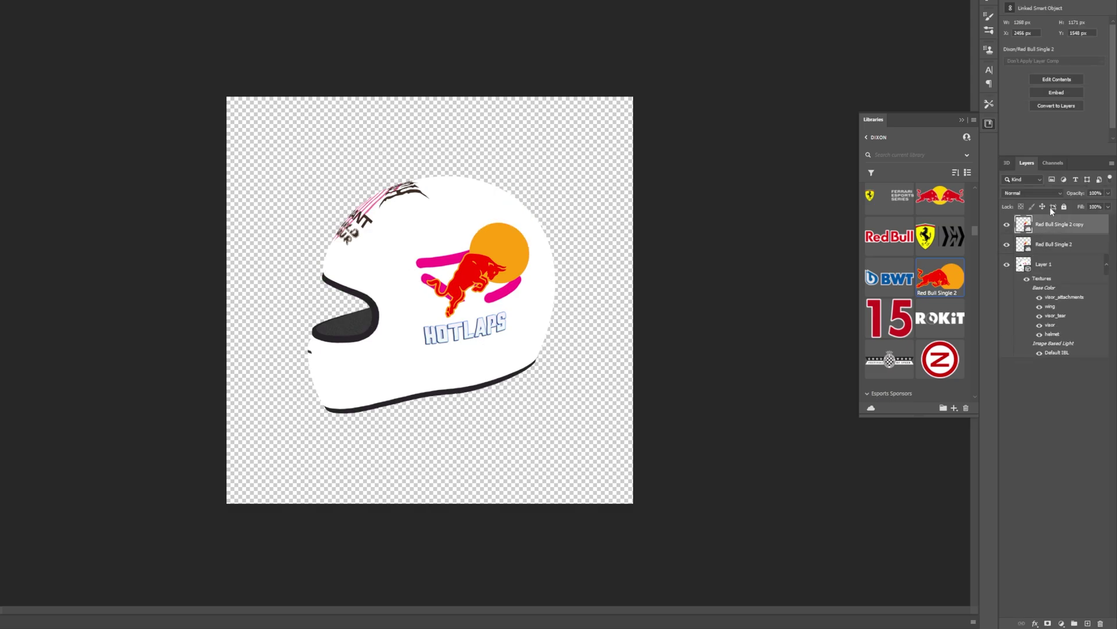
{"action": "right_click", "coordinate": [1053, 250]}
{"action": "left_click", "coordinate": [978, 508]}
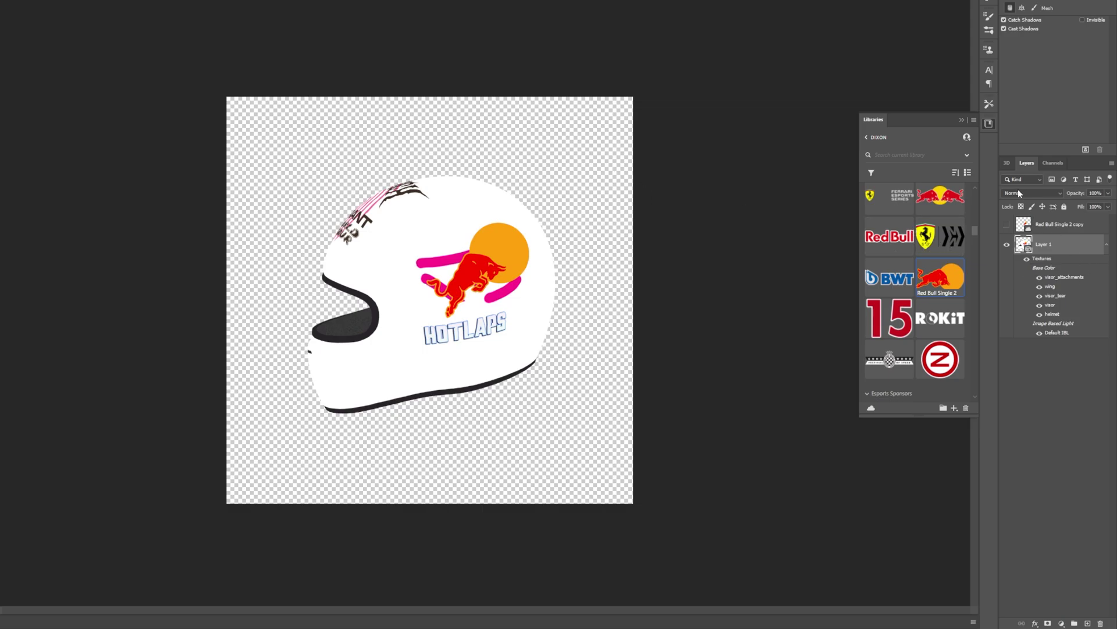
Hide the helmet mesh and show only the helmet_wing mesh of the 3D model.
{"action": "left_click", "coordinate": [1008, 164]}
{"action": "left_click", "coordinate": [1005, 194]}
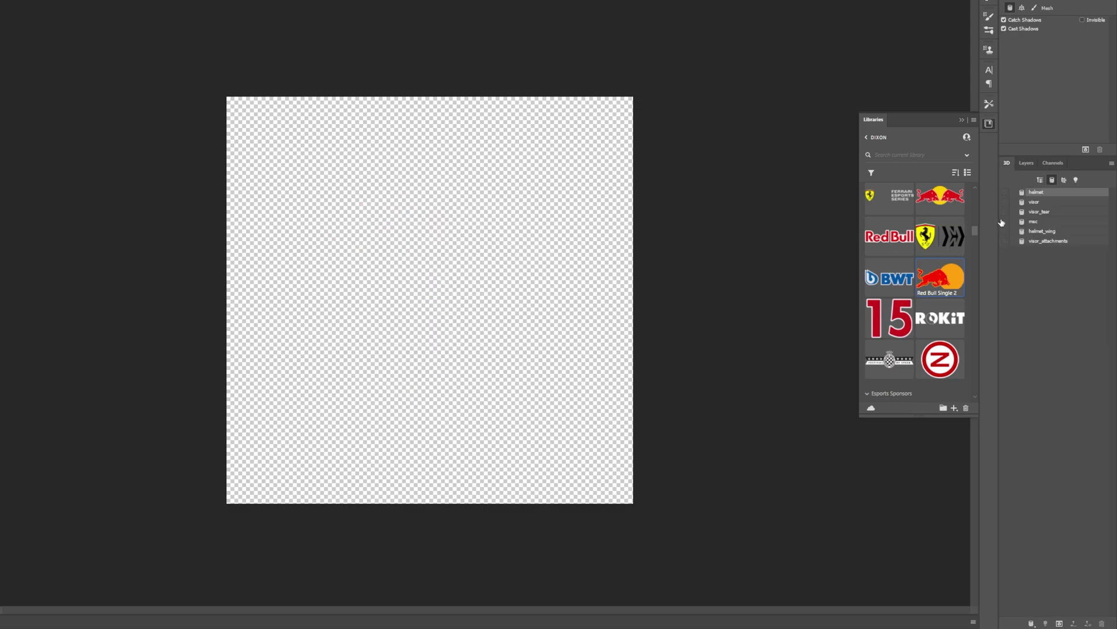
{"action": "left_click", "coordinate": [1002, 238]}
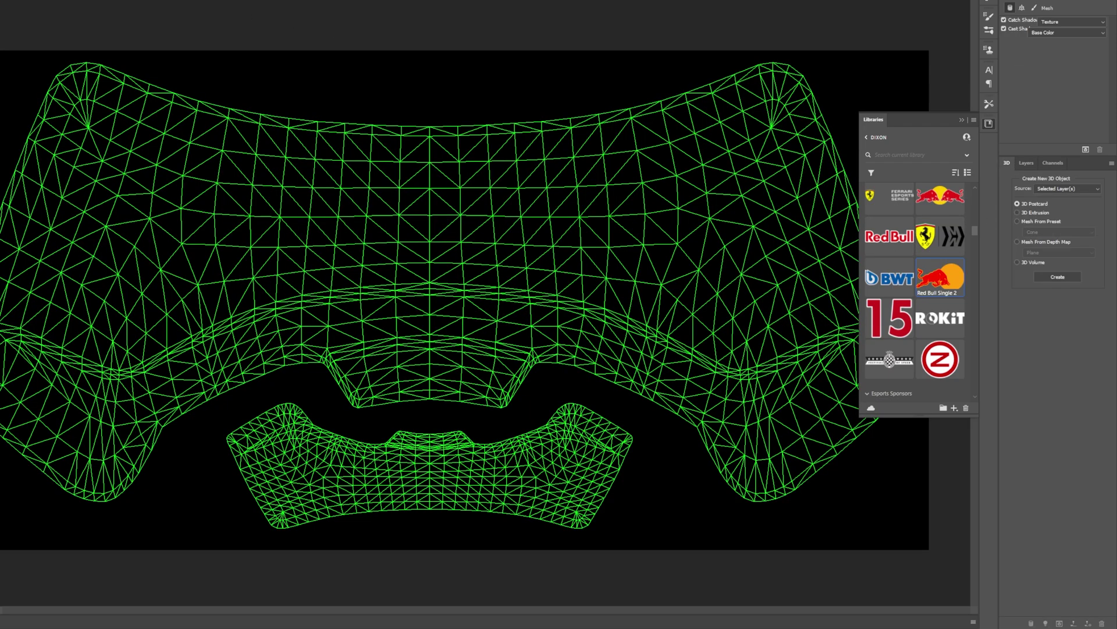
{"action": "left_click", "coordinate": [1027, 163]}
{"action": "left_click", "coordinate": [1006, 232]}
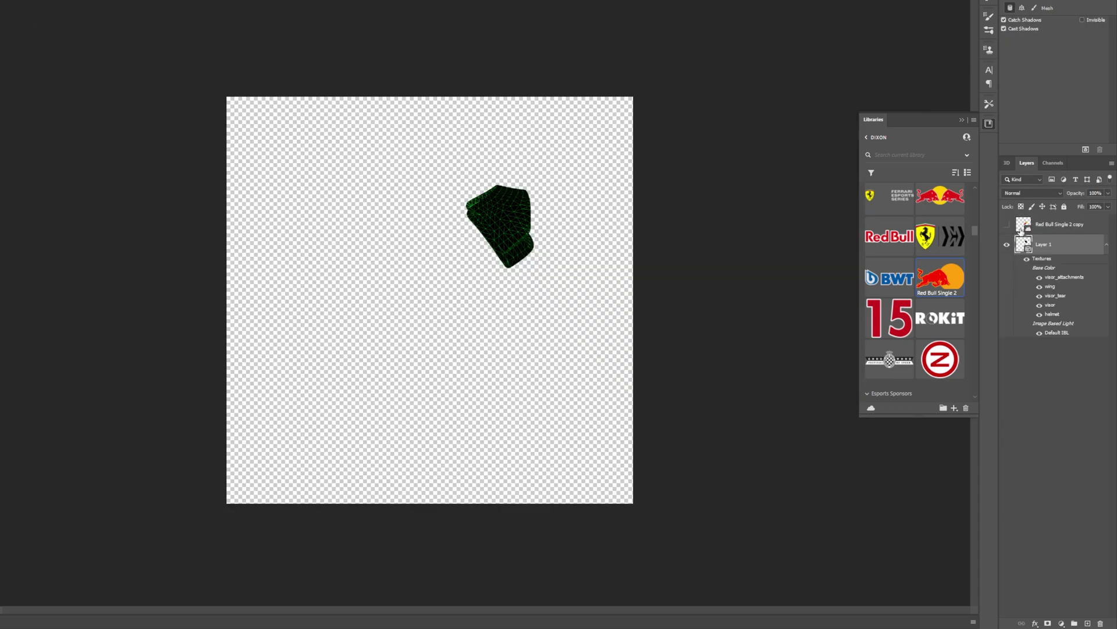
Show the Red Bull Single 2 copy layer and merge it down onto the wing.
{"action": "left_click", "coordinate": [1006, 225]}
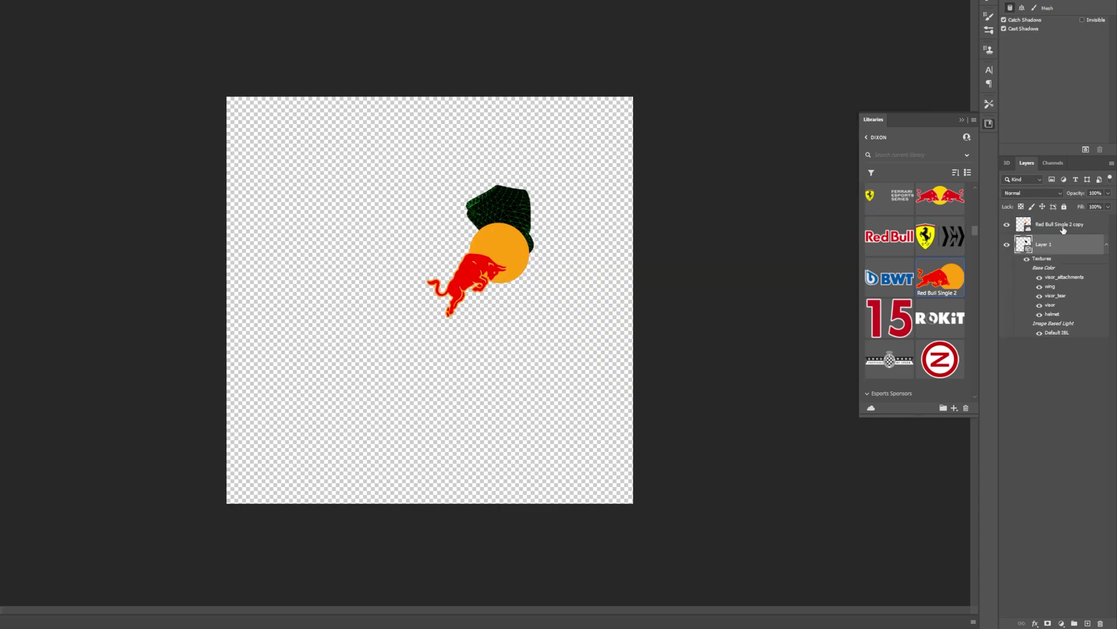
{"action": "right_click", "coordinate": [1064, 227]}
{"action": "left_click", "coordinate": [983, 504]}
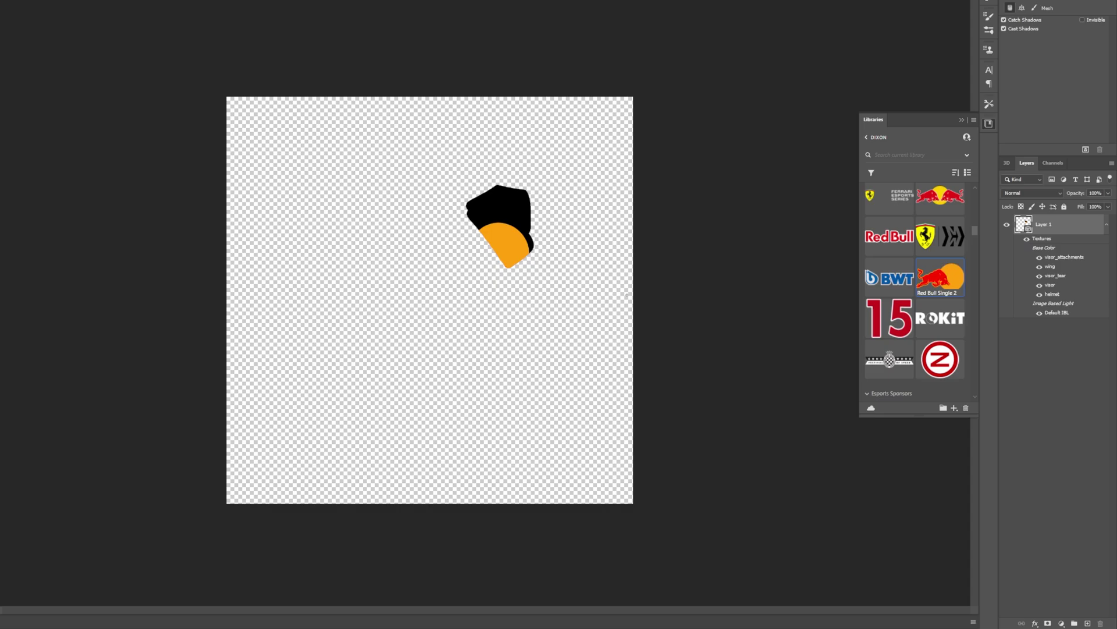
Show the helmet, visor, visor_tear, misc and visor_attachments meshes again and check the logo across the assembled helmet.
{"action": "left_click", "coordinate": [1006, 164]}
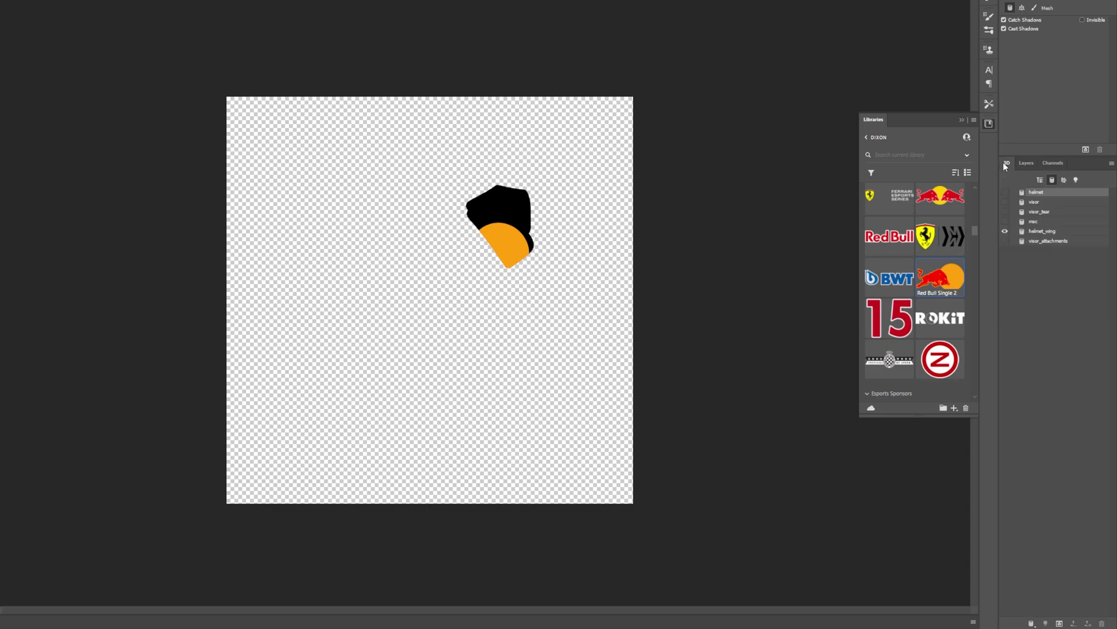
{"action": "left_click", "coordinate": [1005, 192]}
{"action": "left_click", "coordinate": [1005, 202]}
{"action": "left_click", "coordinate": [1005, 211]}
{"action": "left_click", "coordinate": [1005, 221]}
{"action": "left_click", "coordinate": [1005, 241]}
{"action": "key", "text": "v"}
{"action": "left_click_drag", "start_coordinate": [529, 146], "coordinate": [573, 135]}
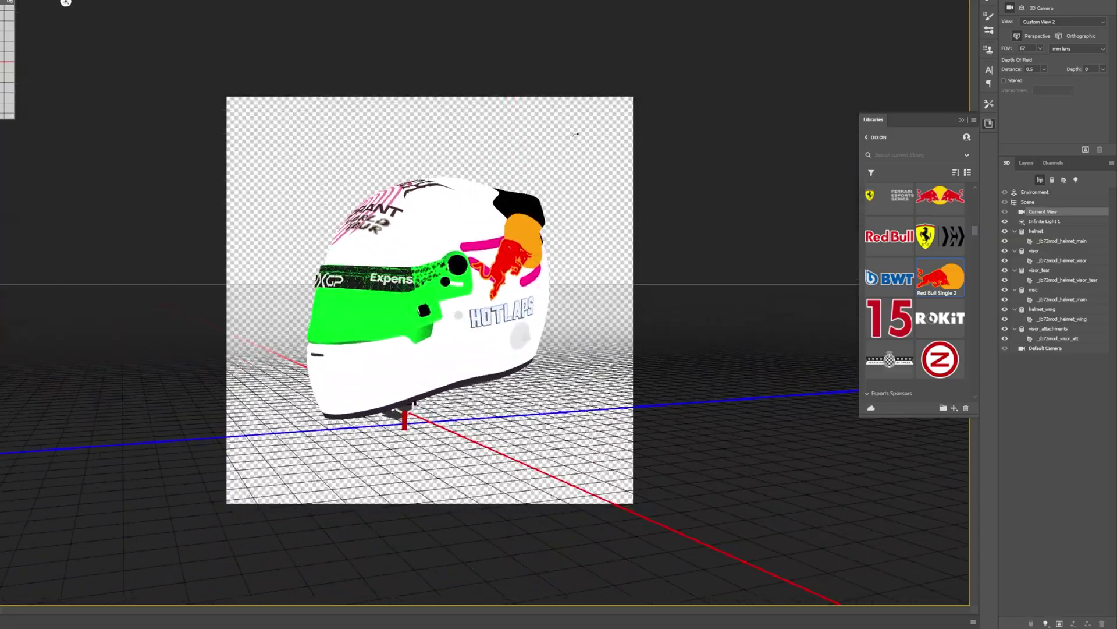
{"action": "left_click_drag", "start_coordinate": [475, 155], "coordinate": [591, 163]}
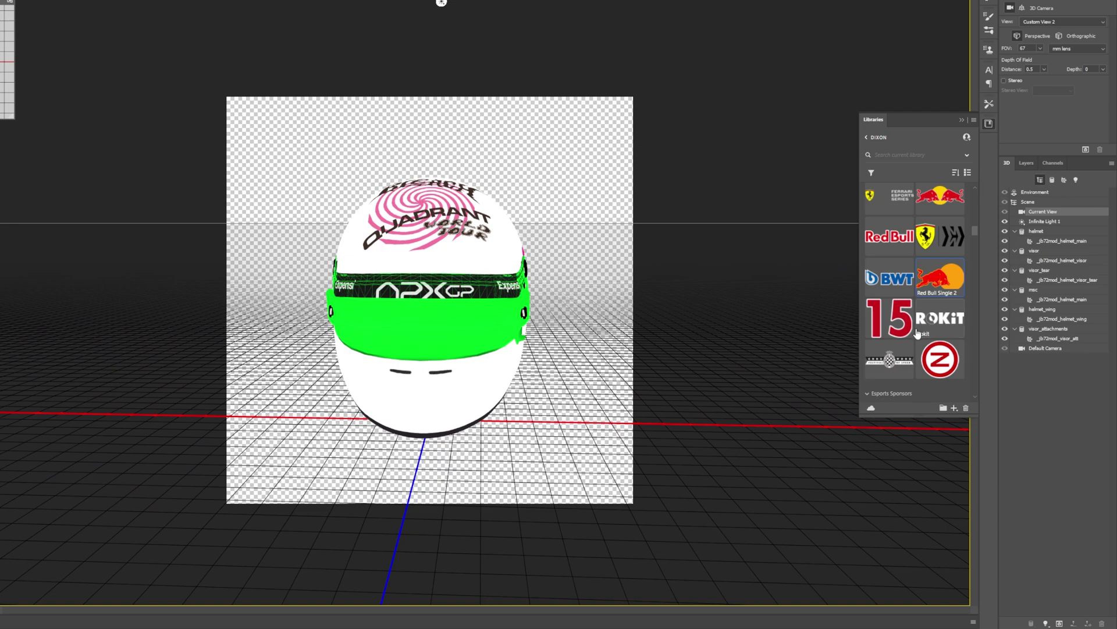
Examine the finished red and black helmet model and compare its Helmet and Helmet Spec texture layers.
{"action": "left_click_drag", "start_coordinate": [559, 190], "coordinate": [988, 206]}
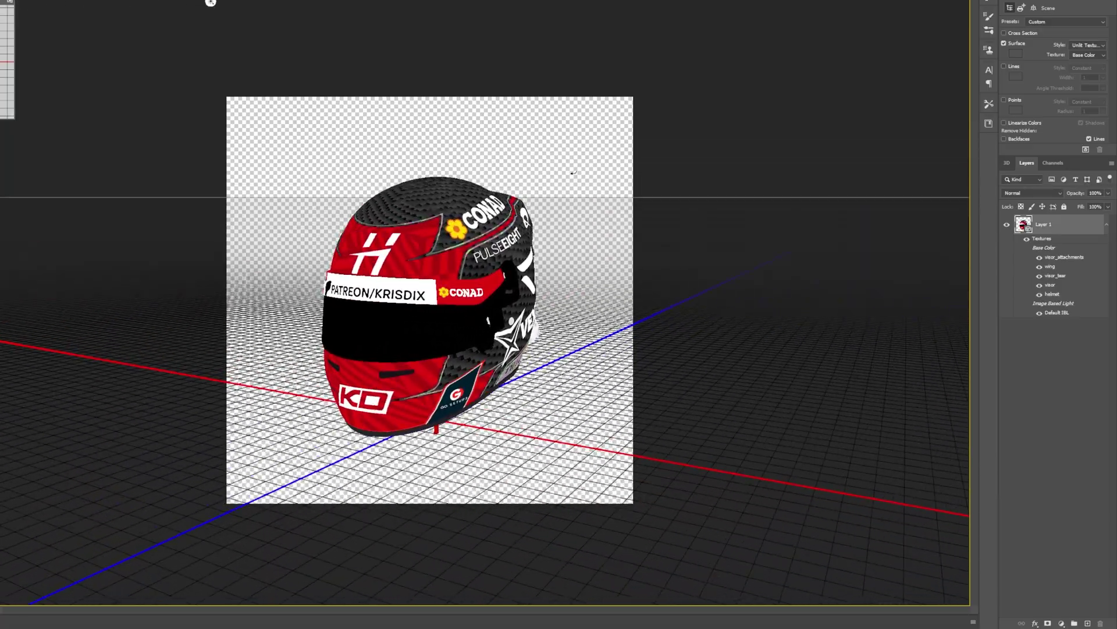
{"action": "left_click_drag", "start_coordinate": [574, 173], "coordinate": [619, 186]}
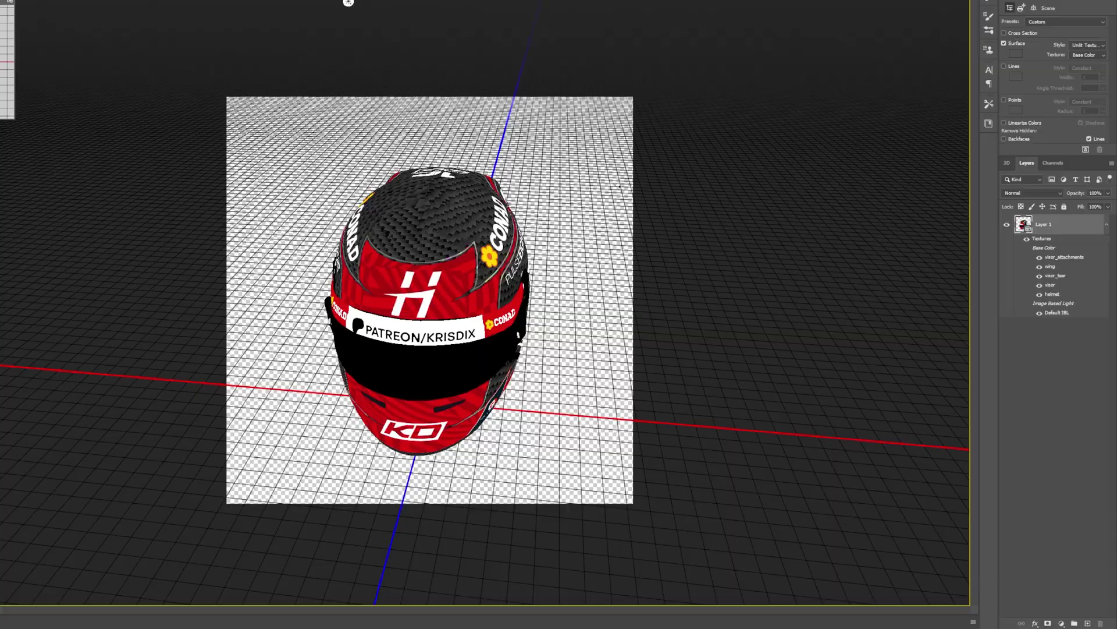
{"action": "left_click_drag", "start_coordinate": [348, 3], "coordinate": [265, 3]}
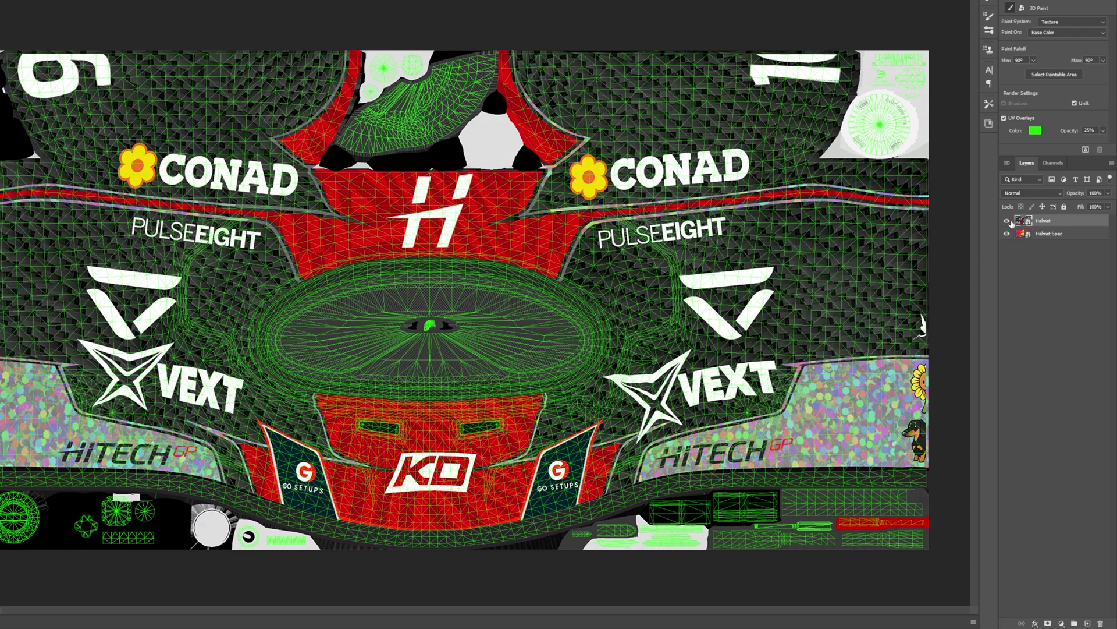
{"action": "left_click", "coordinate": [1007, 222]}
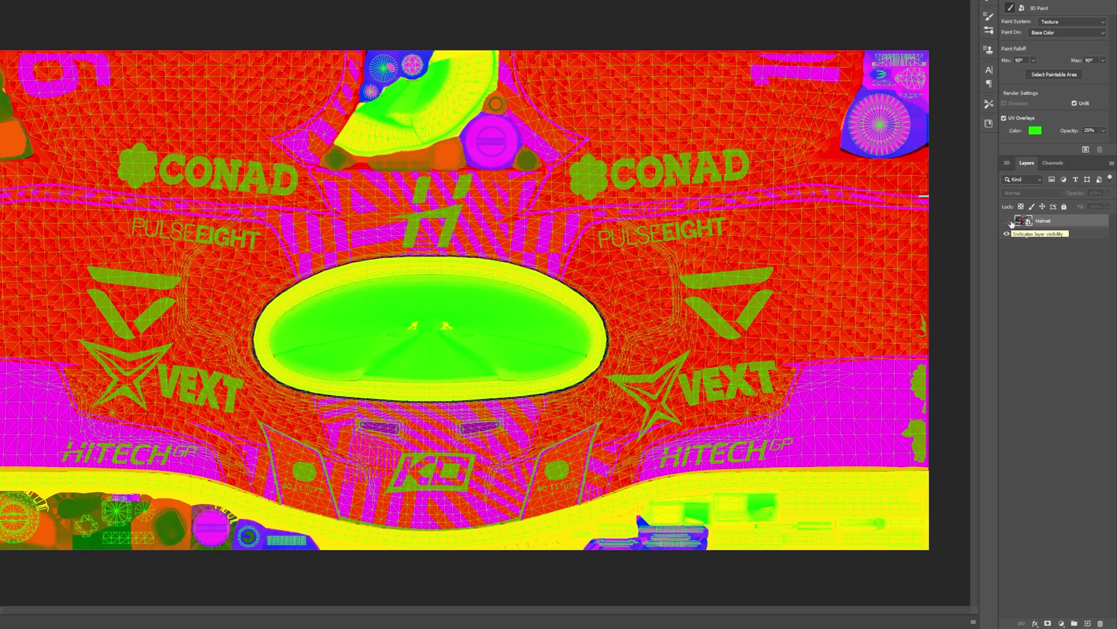
{"action": "left_click", "coordinate": [1007, 221]}
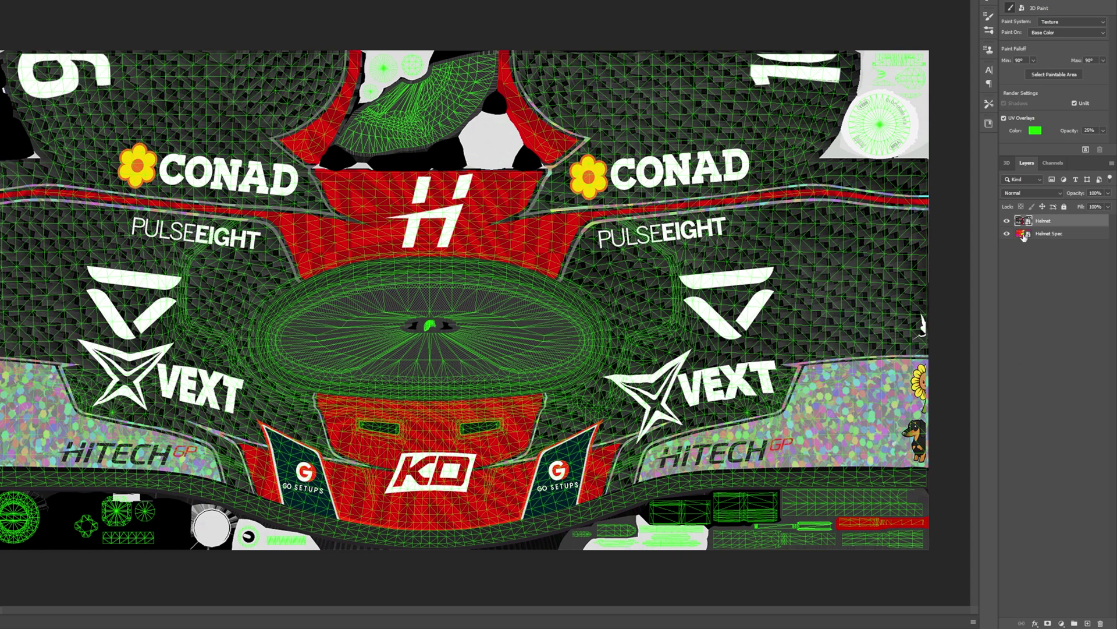
{"action": "left_click", "coordinate": [1005, 223]}
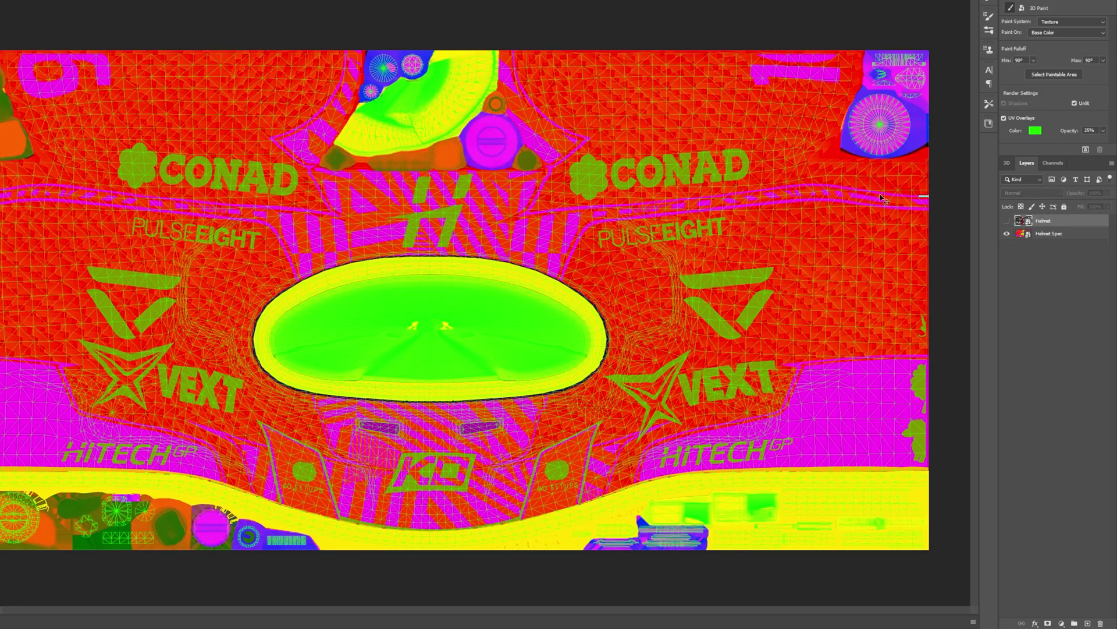
{"action": "left_click", "coordinate": [1007, 222]}
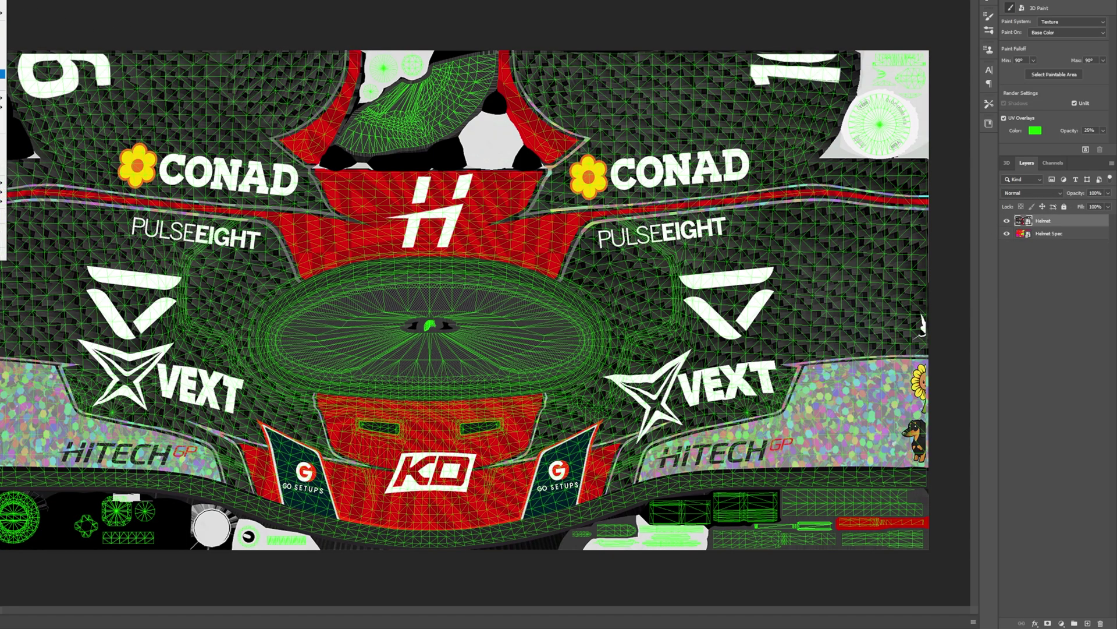
Start saving the helmet texture as a new file and create and open a Helmet folder inside F1 25 Mods.
{"action": "key", "text": "shift+ctrl+s"}
{"action": "right_click", "coordinate": [341, 238]}
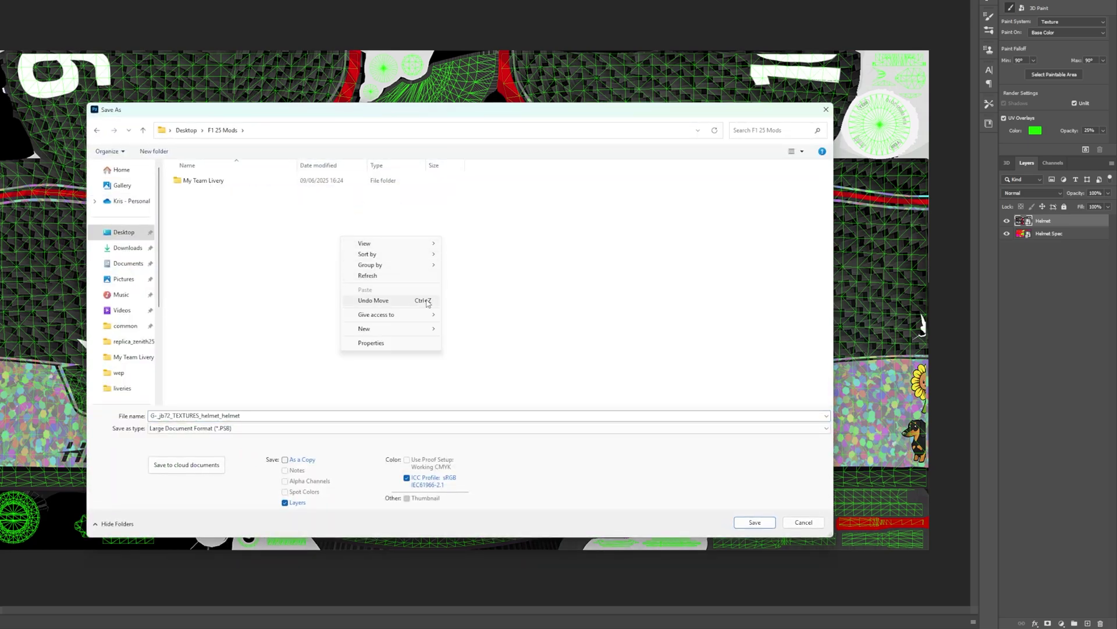
{"action": "left_click", "coordinate": [451, 329]}
{"action": "type", "text": "Hel"}
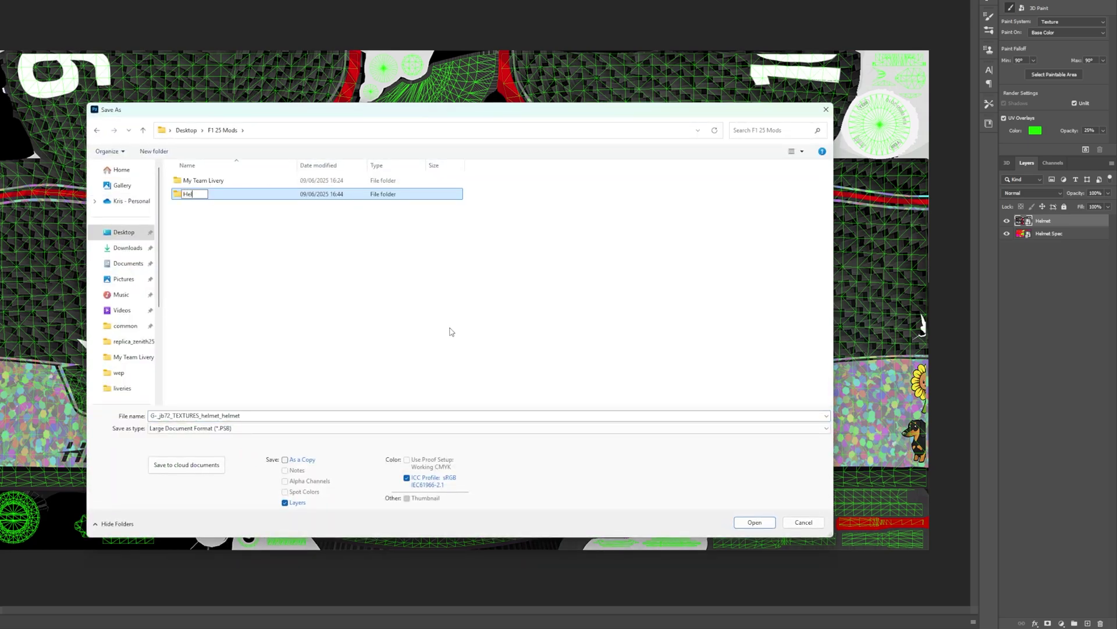
{"action": "type", "text": "met"}
{"action": "key", "text": "Return"}
{"action": "double_click", "coordinate": [294, 196]}
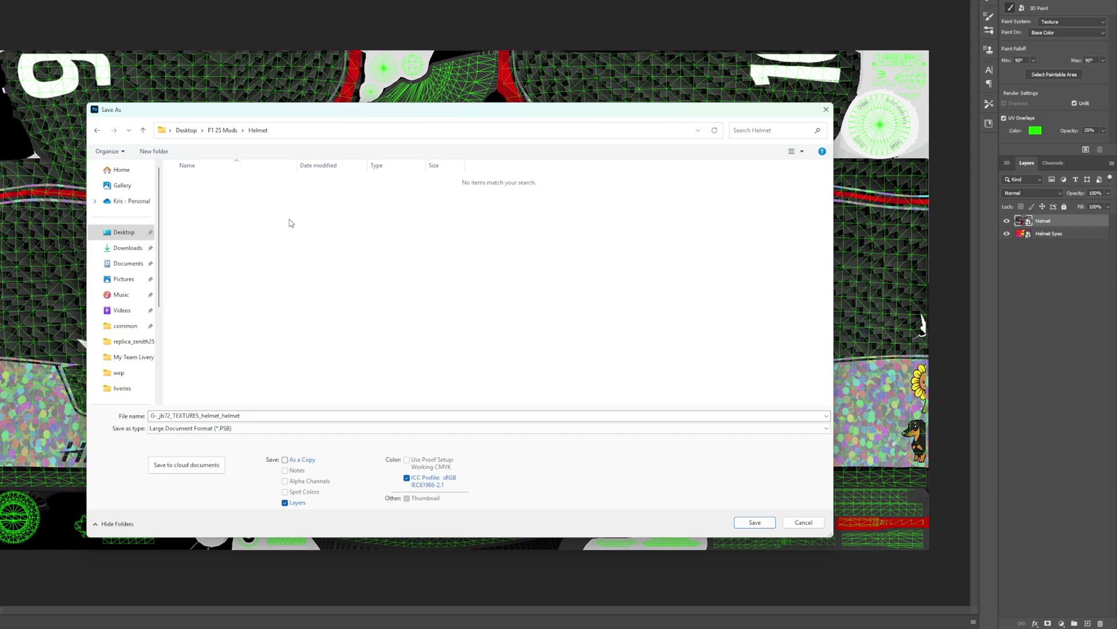
Export the helmet texture as an Intel Texture Works DDS named Helmet with BC1 4bpp (sRGB, DX10+) compression.
{"action": "left_click", "coordinate": [253, 429]}
{"action": "left_click", "coordinate": [249, 457]}
{"action": "left_click", "coordinate": [260, 415]}
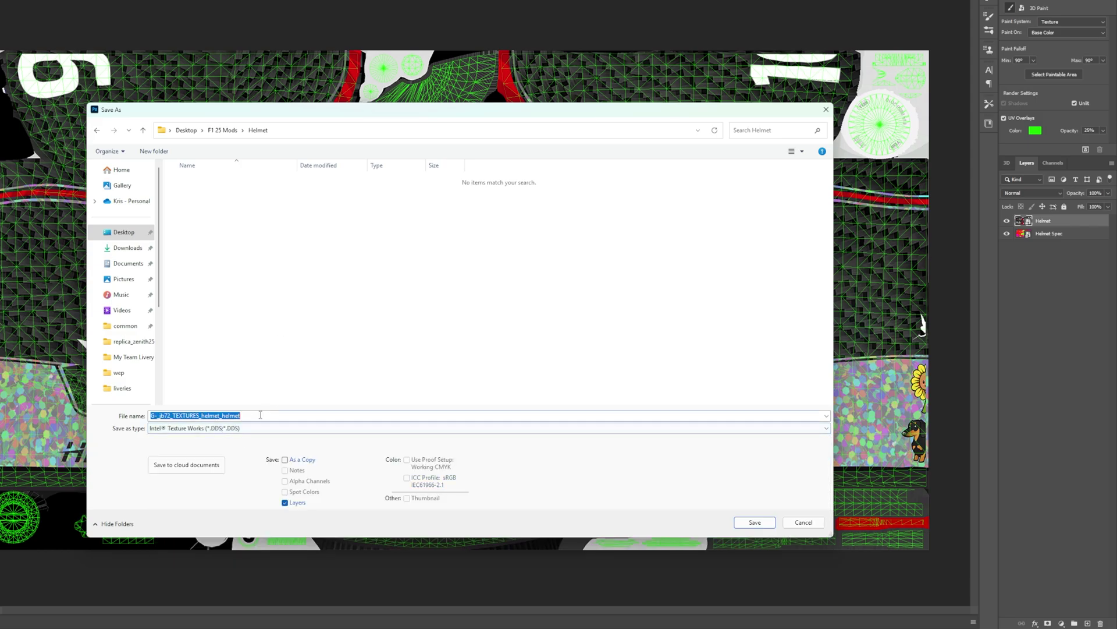
{"action": "type", "text": "H"}
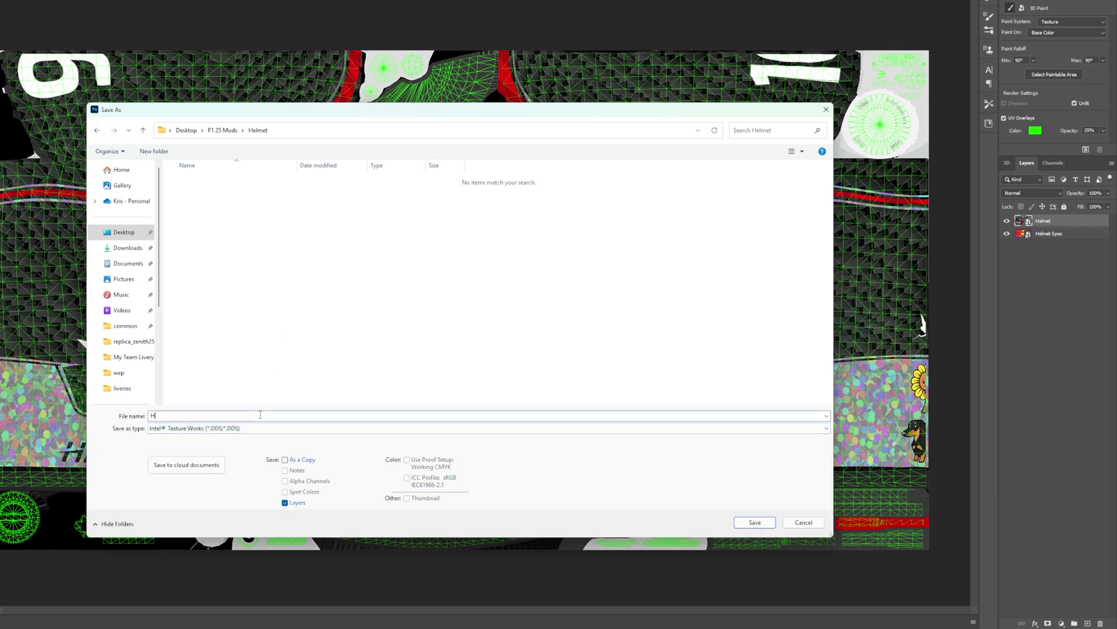
{"action": "key", "text": "Return"}
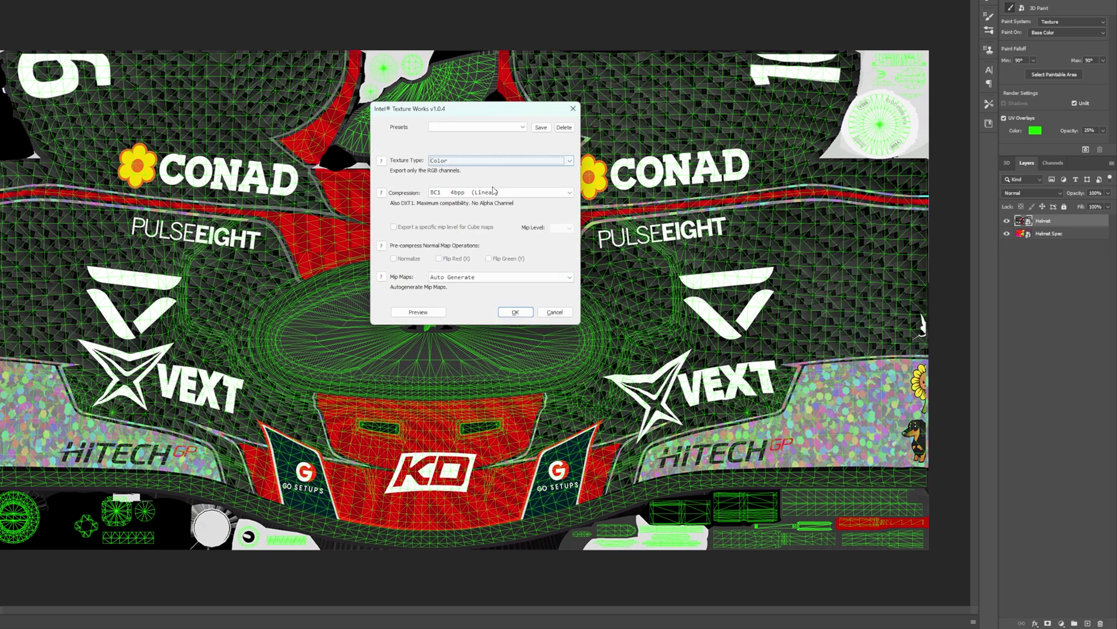
{"action": "left_click", "coordinate": [494, 192]}
{"action": "left_click", "coordinate": [496, 209]}
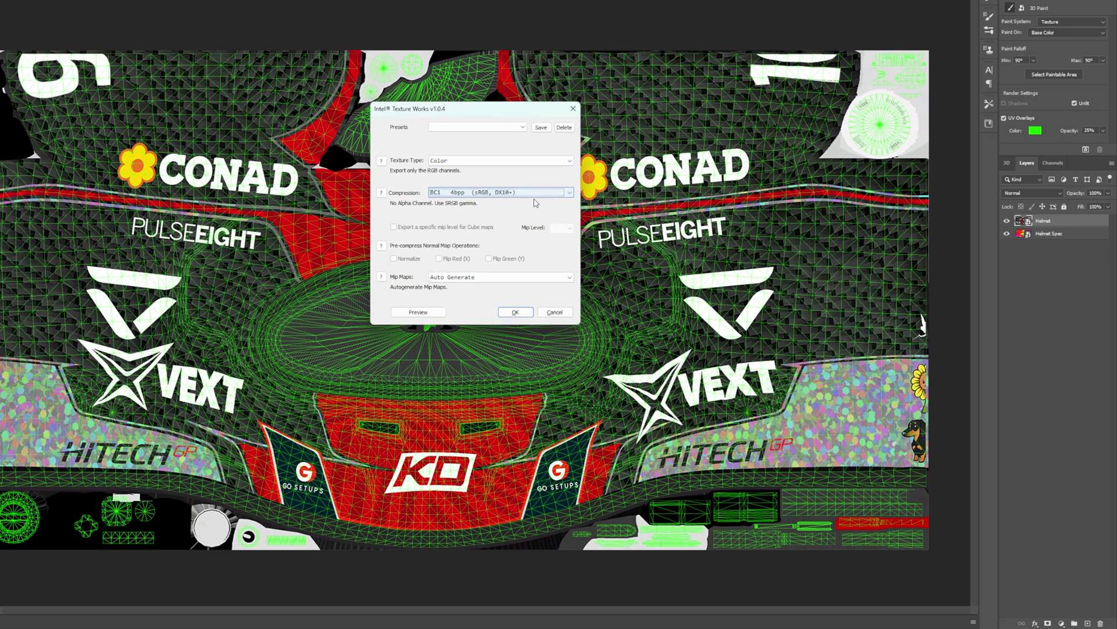
{"action": "left_click", "coordinate": [515, 312]}
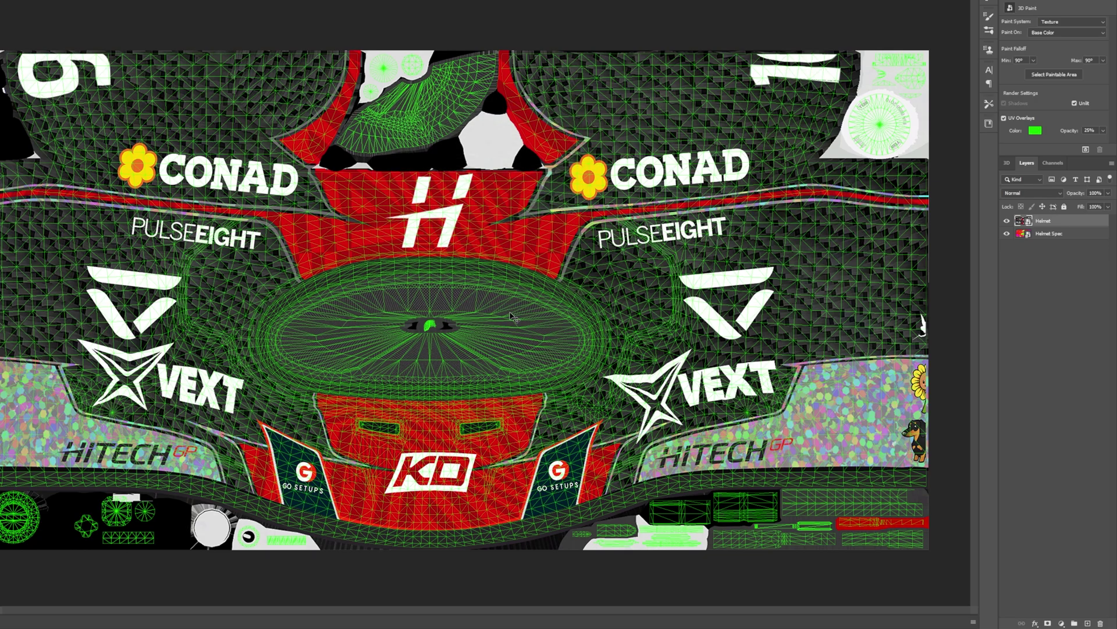
Hide the Helmet layer and export the spec texture as DDS file Helmet Spec Map with BC7 8bpp Fine (Linear, DX11+) compression.
{"action": "left_click", "coordinate": [1007, 221]}
{"action": "key", "text": "alt+f"}
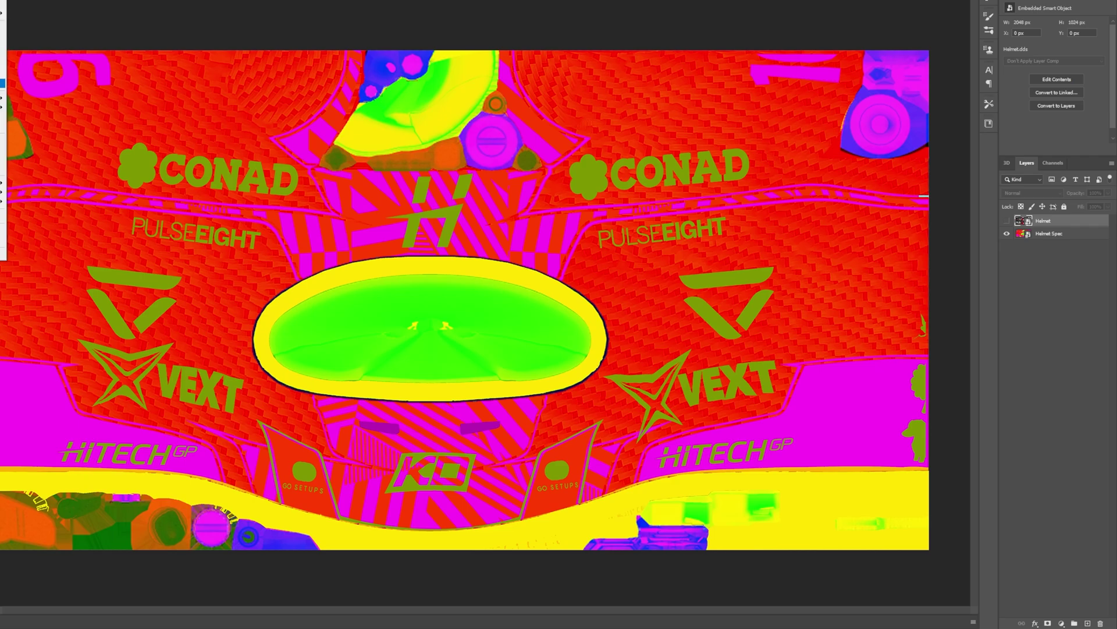
{"action": "left_click", "coordinate": [2, 74]}
{"action": "left_click", "coordinate": [188, 429]}
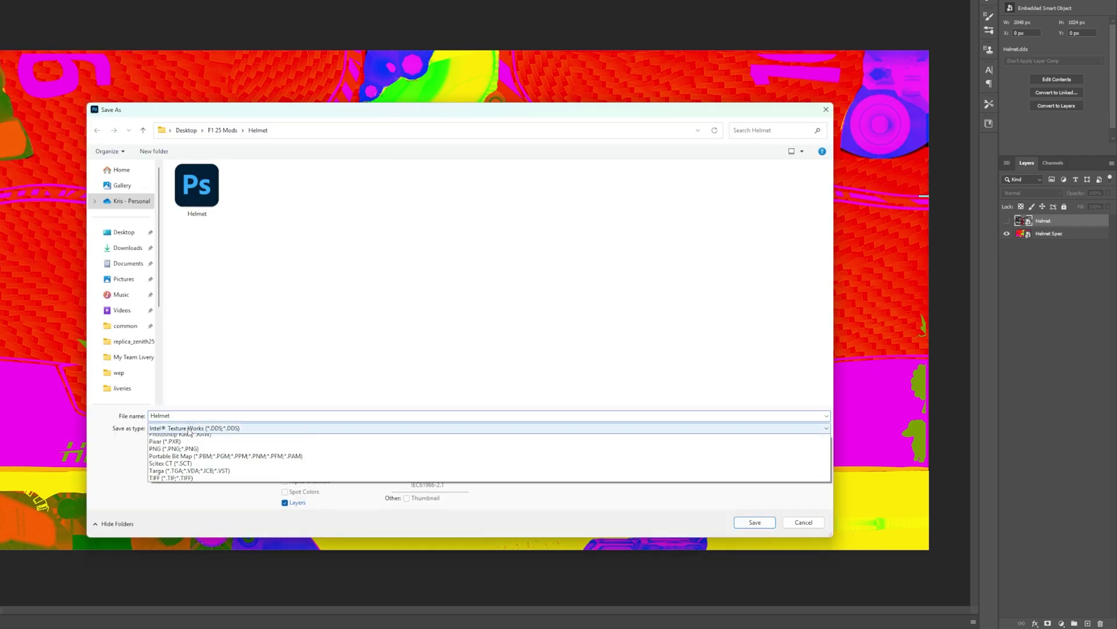
{"action": "left_click", "coordinate": [189, 418]}
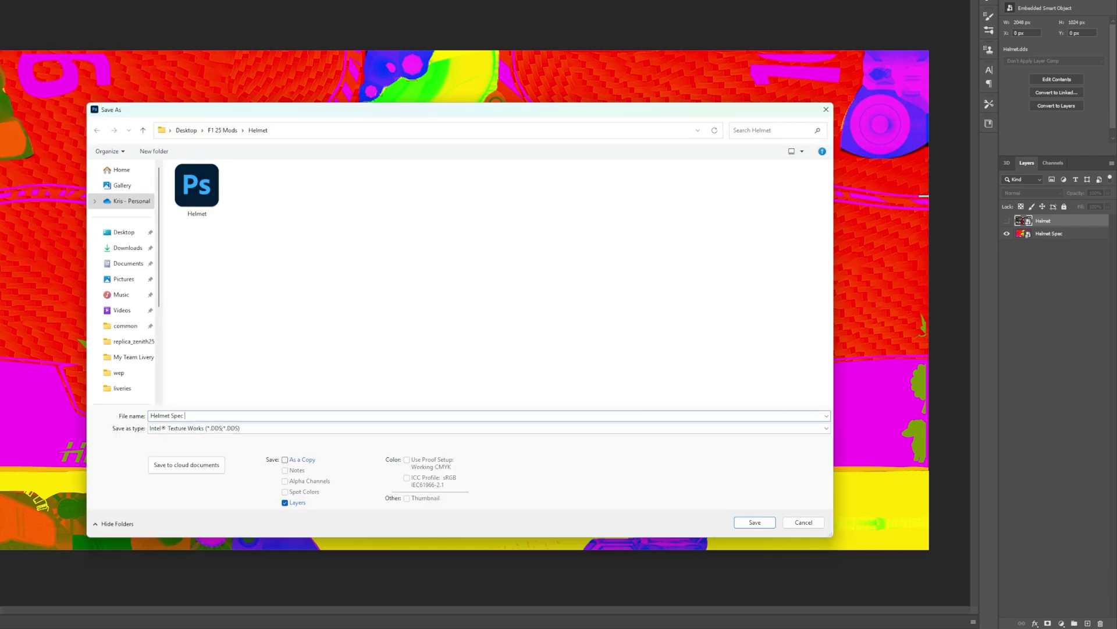
{"action": "key", "text": "Return"}
{"action": "left_click", "coordinate": [501, 192]}
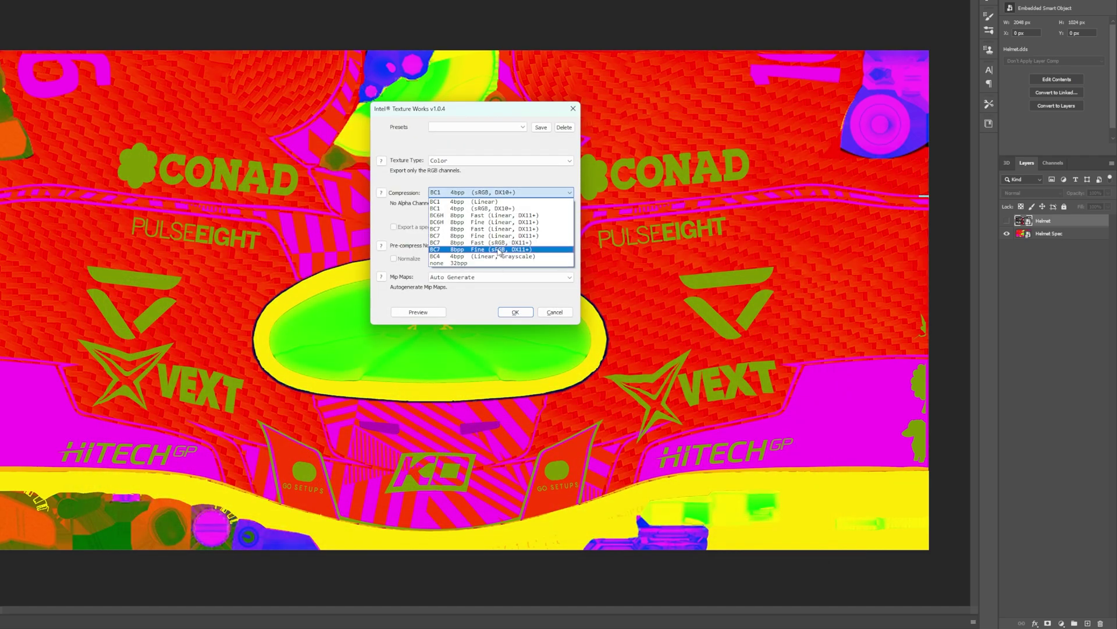
{"action": "left_click", "coordinate": [498, 236]}
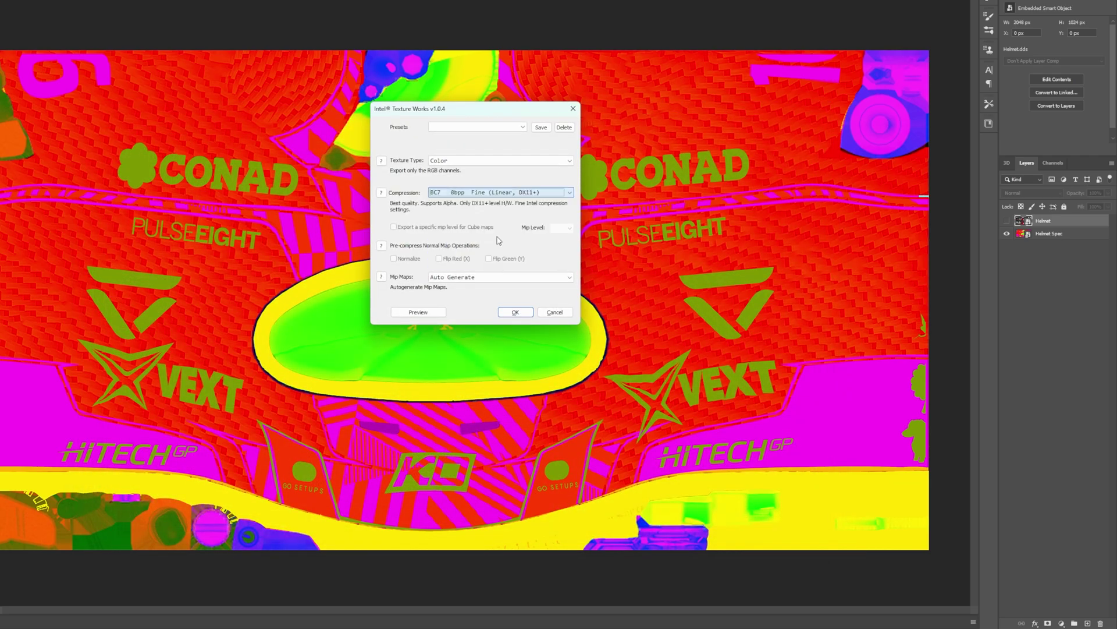
{"action": "left_click", "coordinate": [515, 313]}
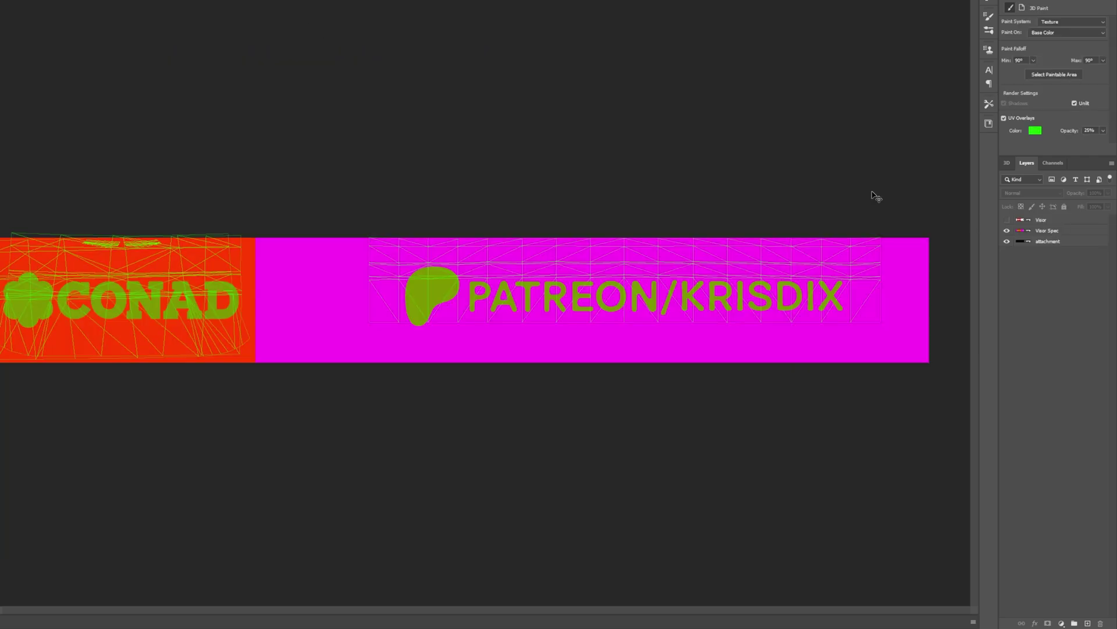
Export the visor's spec texture as an Intel Texture Works DDS named Visor Spec Map in the Helmet folder.
{"action": "left_click", "coordinate": [3, 74]}
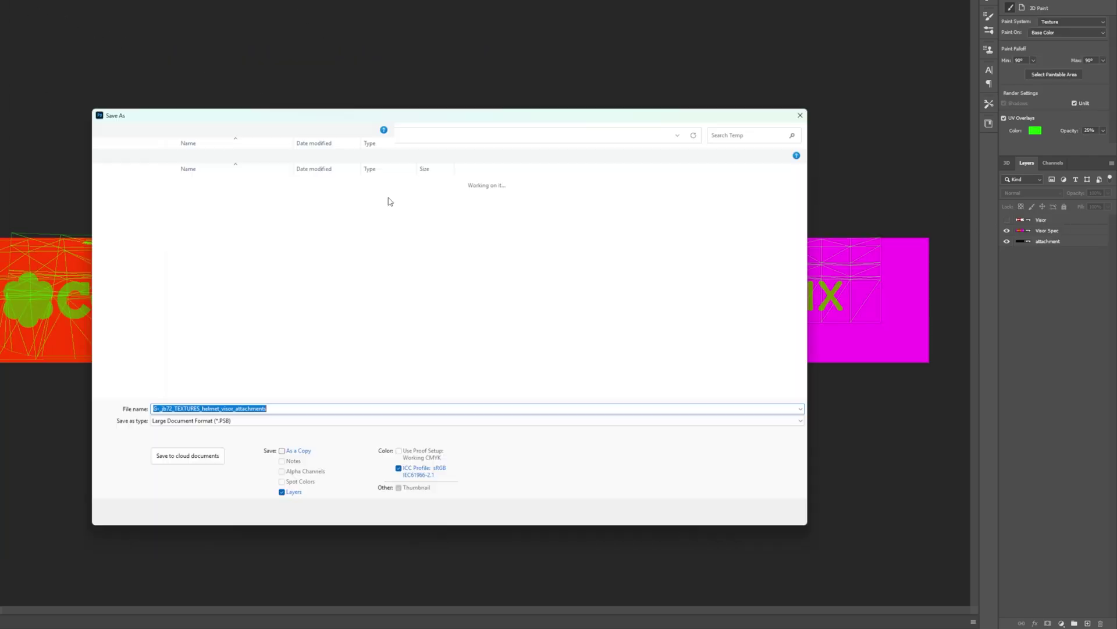
{"action": "left_click", "coordinate": [119, 231]}
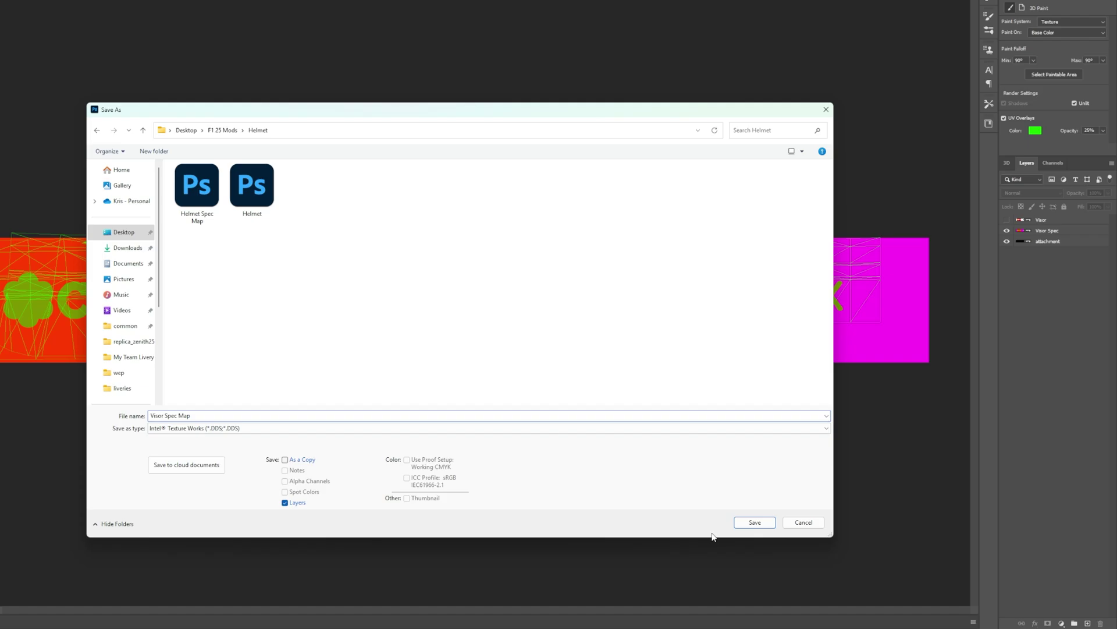
{"action": "left_click", "coordinate": [754, 521]}
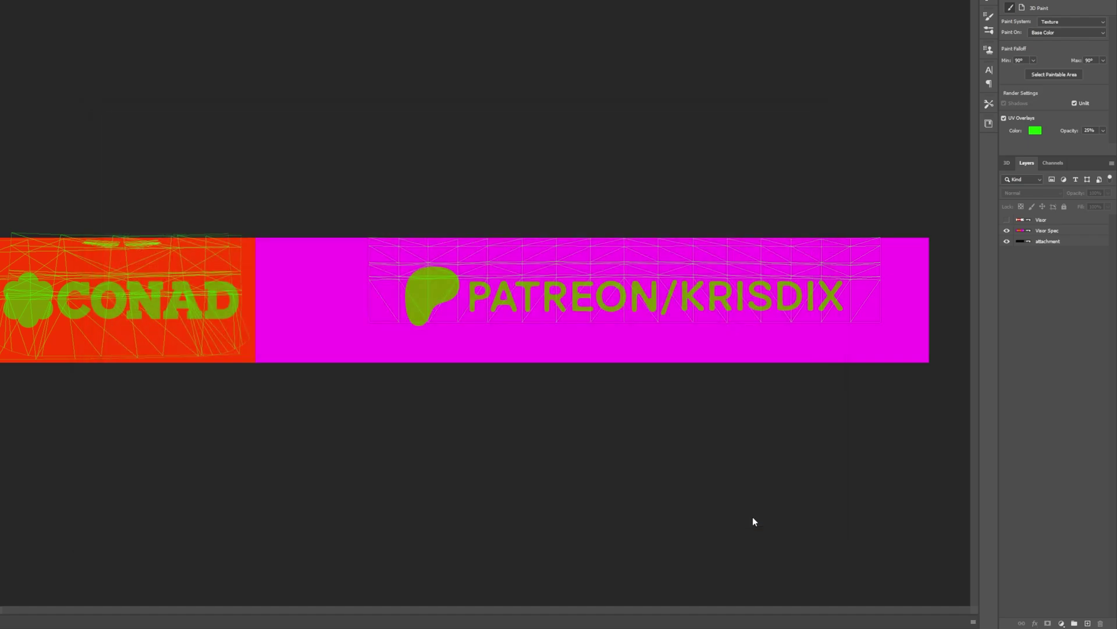
{"action": "left_click", "coordinate": [514, 309]}
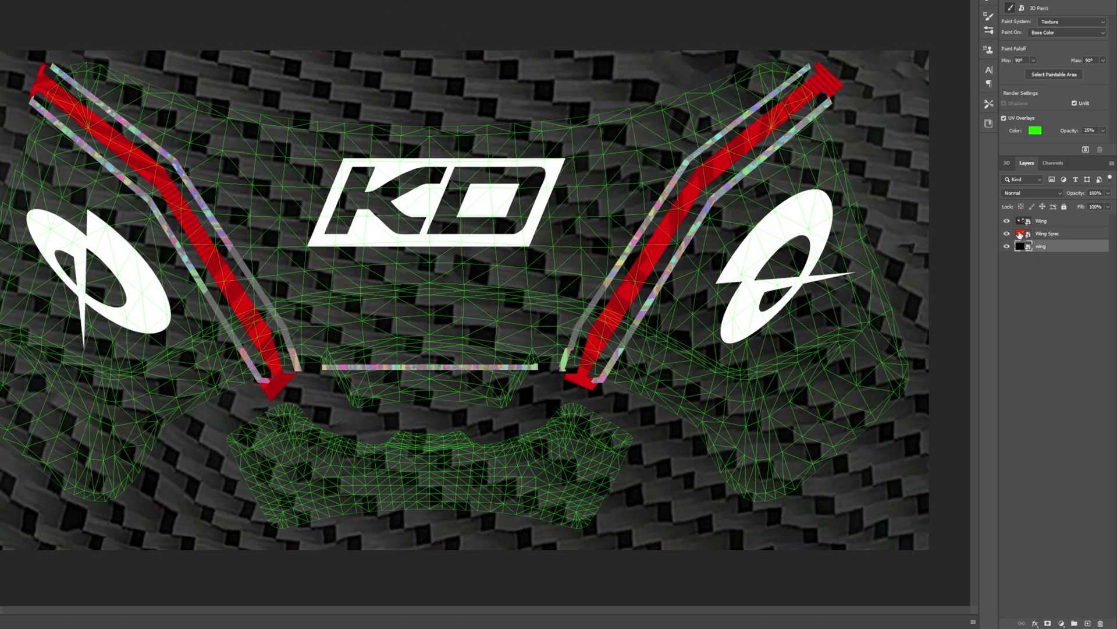
Hide the Wing layer and export the spec texture as DDS file Wing Spec Map with BC7 8bpp Fine (Linear, DX11+) compression.
{"action": "left_click", "coordinate": [1007, 221]}
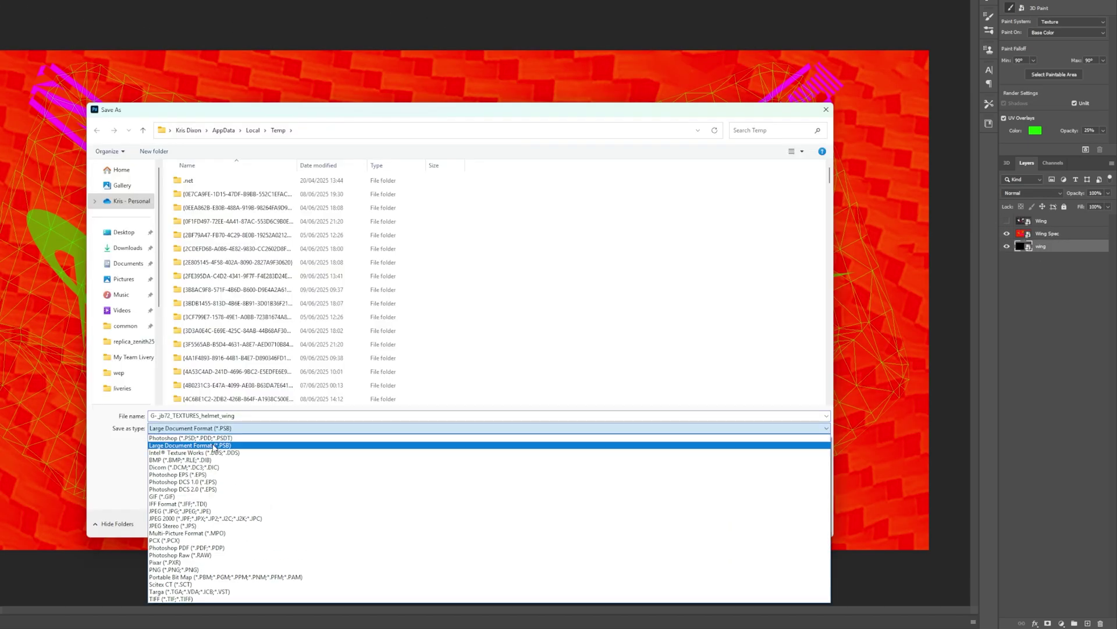
{"action": "left_click", "coordinate": [215, 452]}
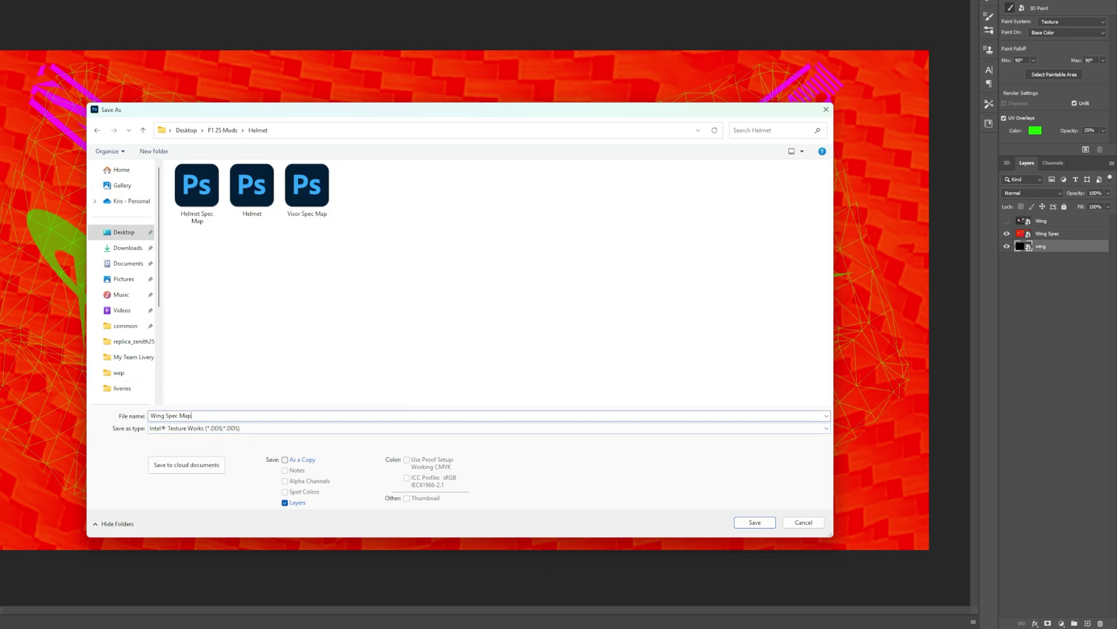
{"action": "left_click", "coordinate": [738, 521]}
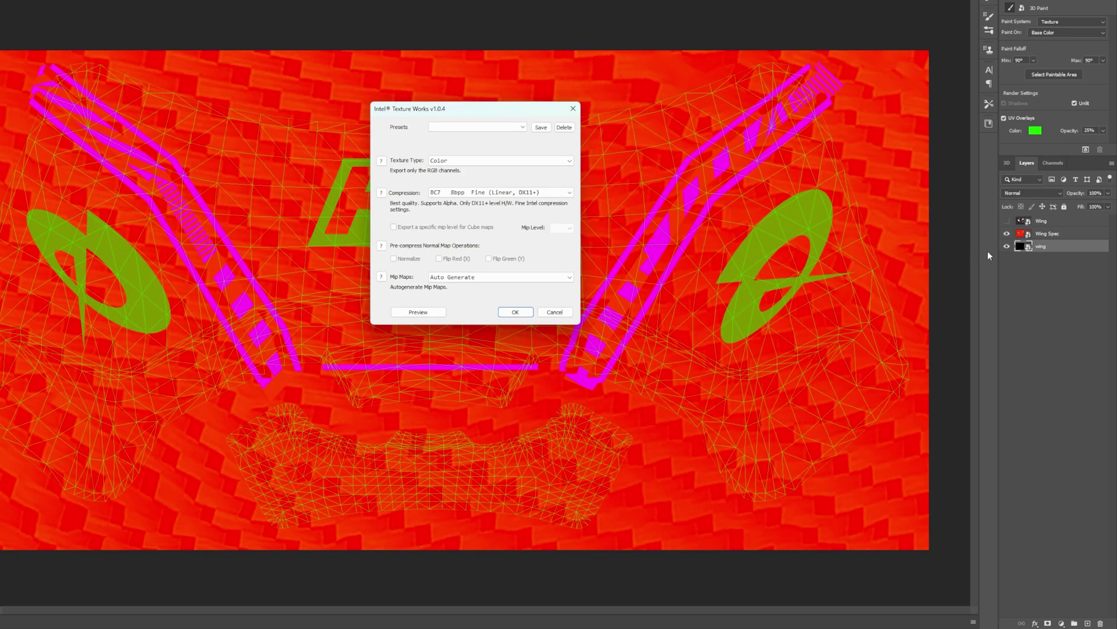
{"action": "key", "text": "Return"}
Show the Wing layer and export the colour texture as DDS file Wing with BC1 4bpp (sRGB, DX10+) compression.
{"action": "left_click", "coordinate": [1007, 221]}
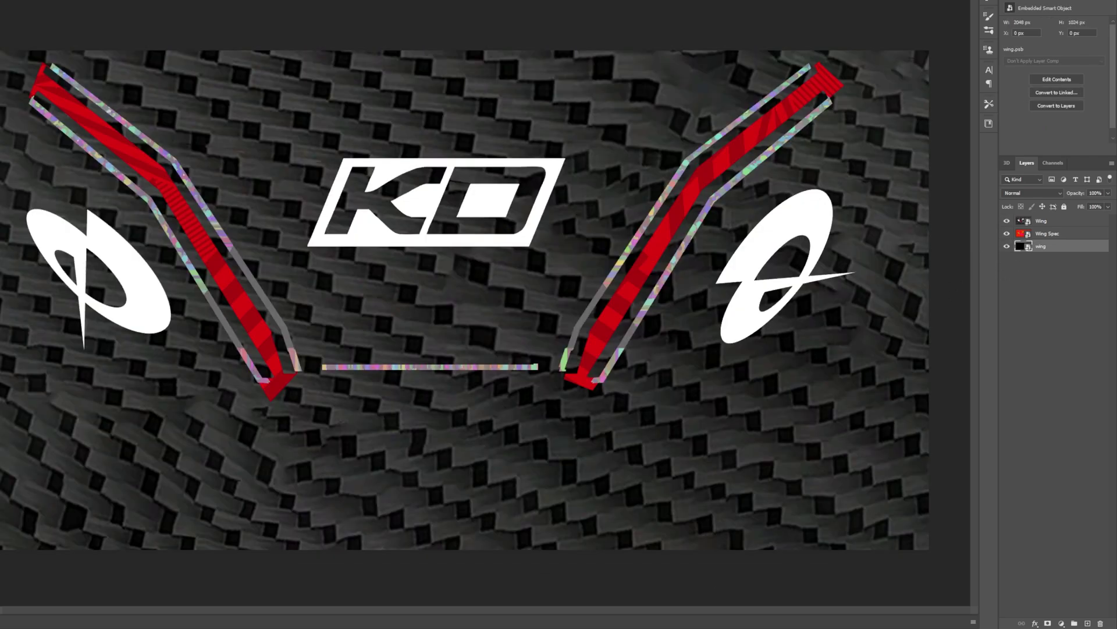
{"action": "key", "text": "ctrl+shift+s"}
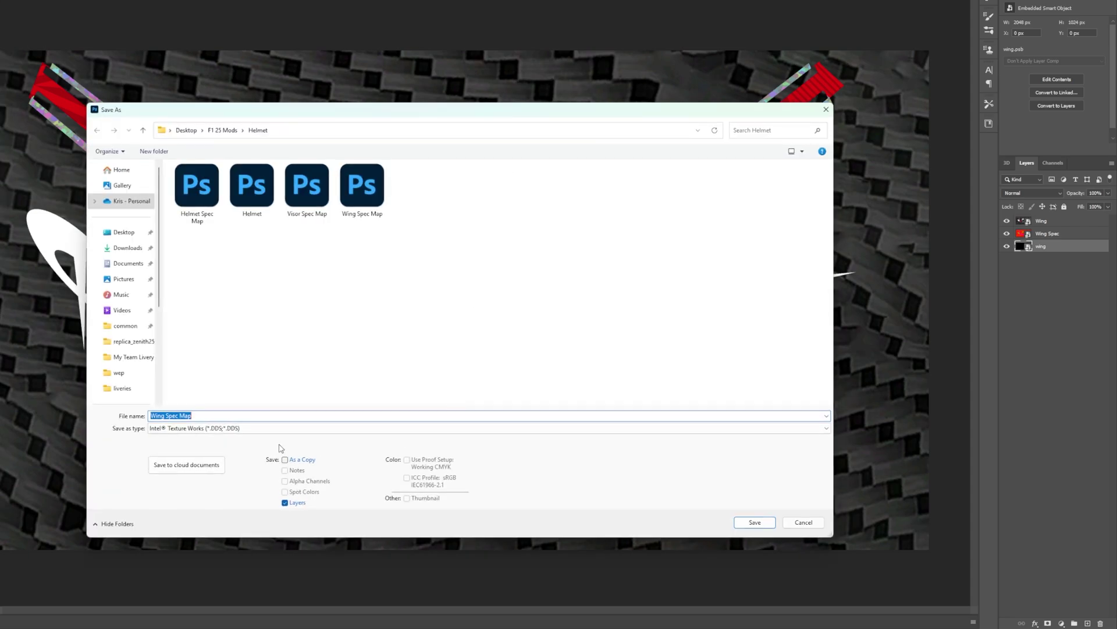
{"action": "left_click", "coordinate": [242, 414]}
{"action": "key", "text": "BackSpace"}
{"action": "key", "text": "BackSpace"}
{"action": "key", "text": "BackSpace"}
{"action": "key", "text": "BackSpace"}
{"action": "key", "text": "BackSpace"}
{"action": "key", "text": "BackSpace"}
{"action": "key", "text": "BackSpace"}
{"action": "key", "text": "BackSpace"}
{"action": "key", "text": "BackSpace"}
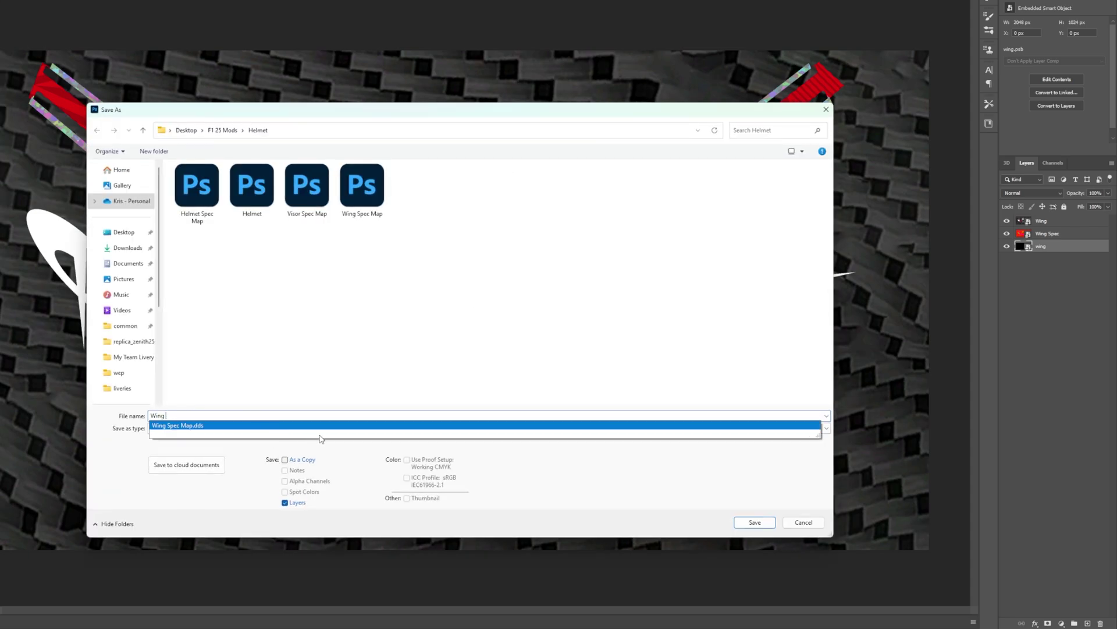
{"action": "left_click", "coordinate": [767, 516]}
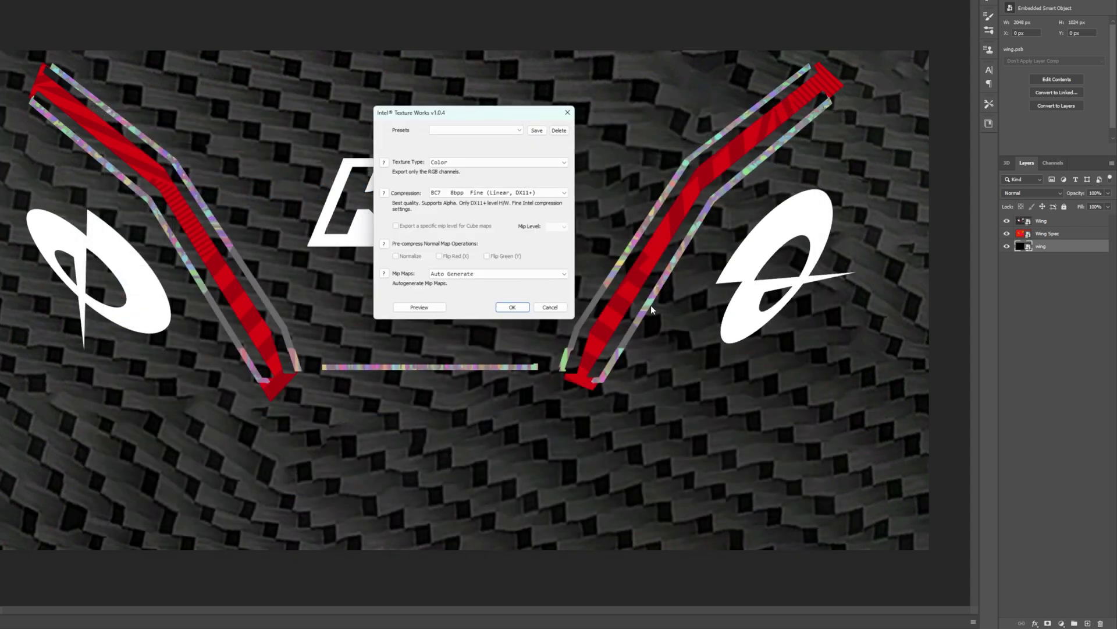
{"action": "left_click", "coordinate": [488, 162]}
{"action": "left_click", "coordinate": [488, 170]}
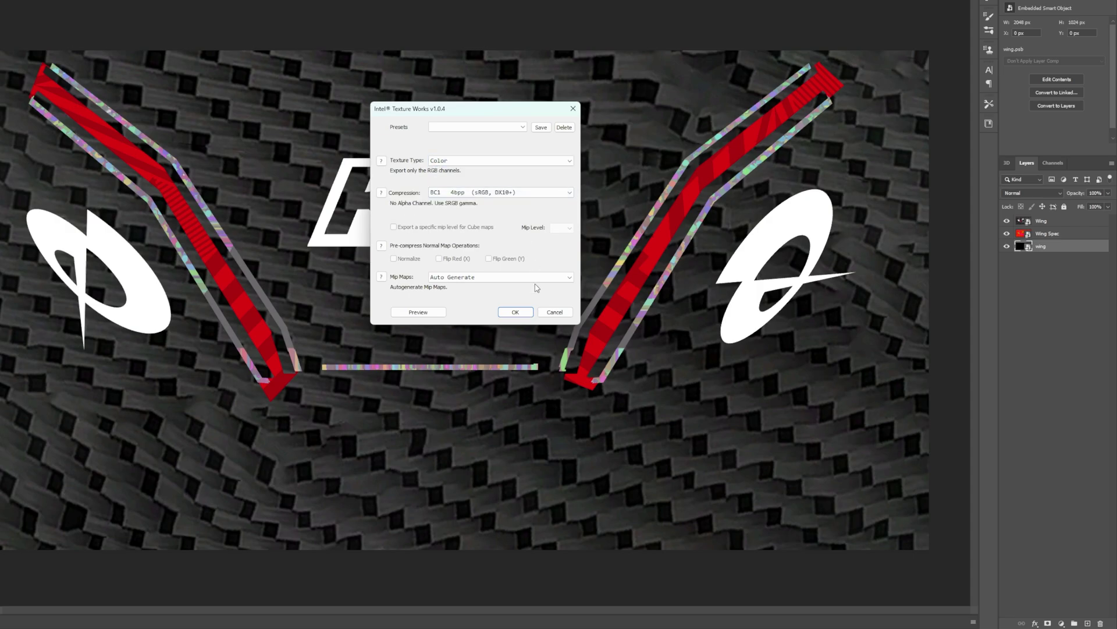
{"action": "left_click", "coordinate": [515, 312]}
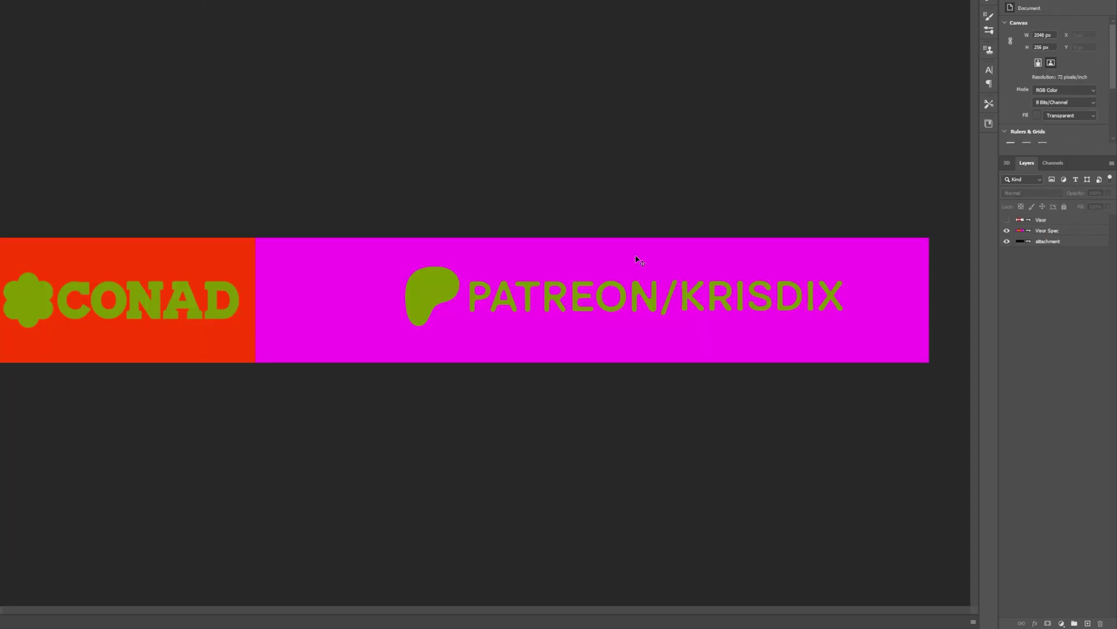
Show the Visor layer and export the visor's colour texture as DDS file Visor in the Helmet folder.
{"action": "left_click", "coordinate": [1007, 219]}
{"action": "key", "text": "ctrl+shift+s"}
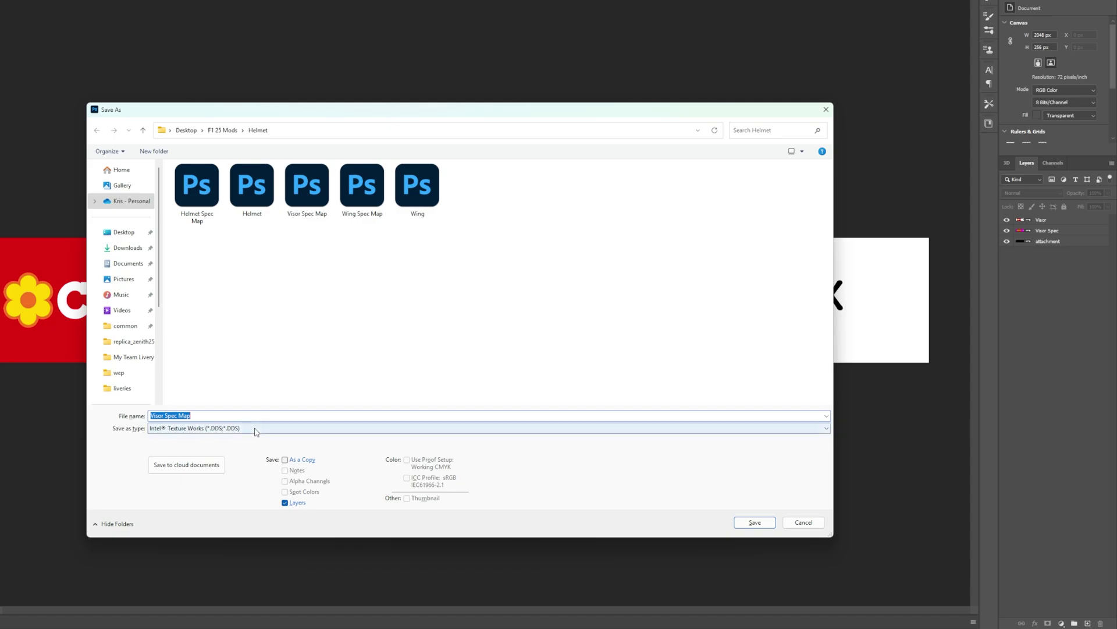
Switch to Ego ERP Archiver and open replica_zenith25b_helmet.erp from the replica_zenith25b folder under livery_package\replica.
{"action": "left_click_drag", "start_coordinate": [313, 337], "coordinate": [605, 215]}
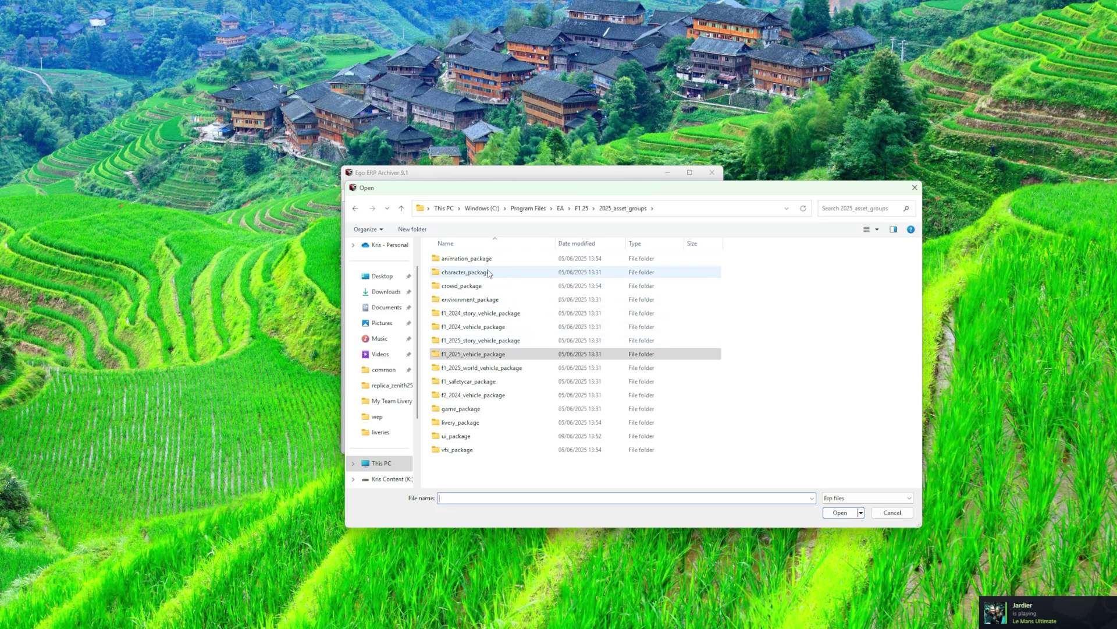
{"action": "double_click", "coordinate": [497, 422]}
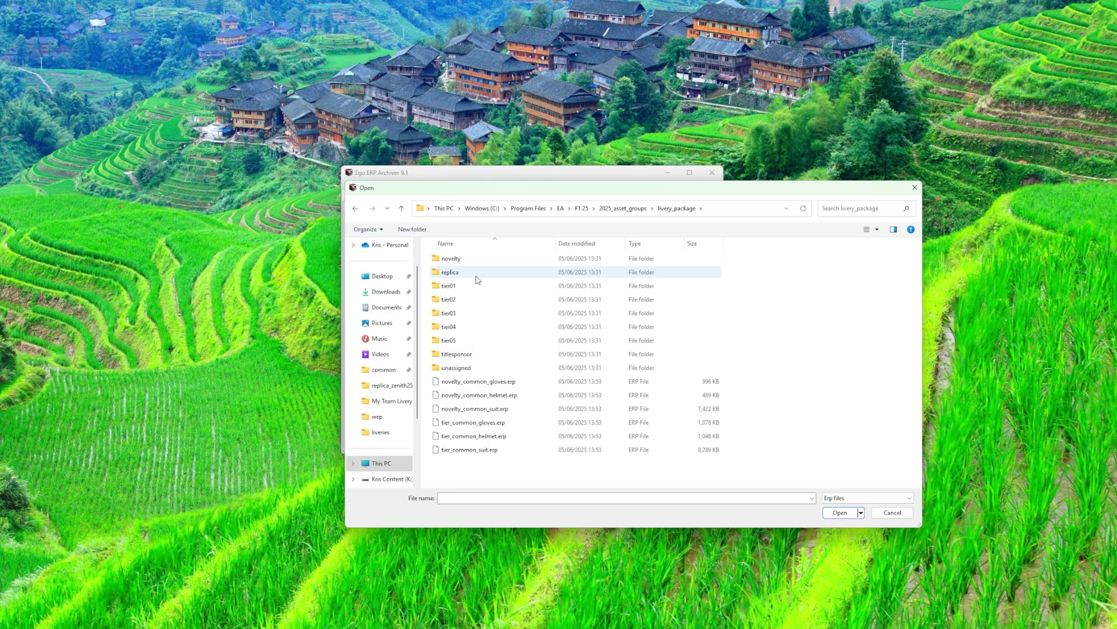
{"action": "double_click", "coordinate": [476, 273]}
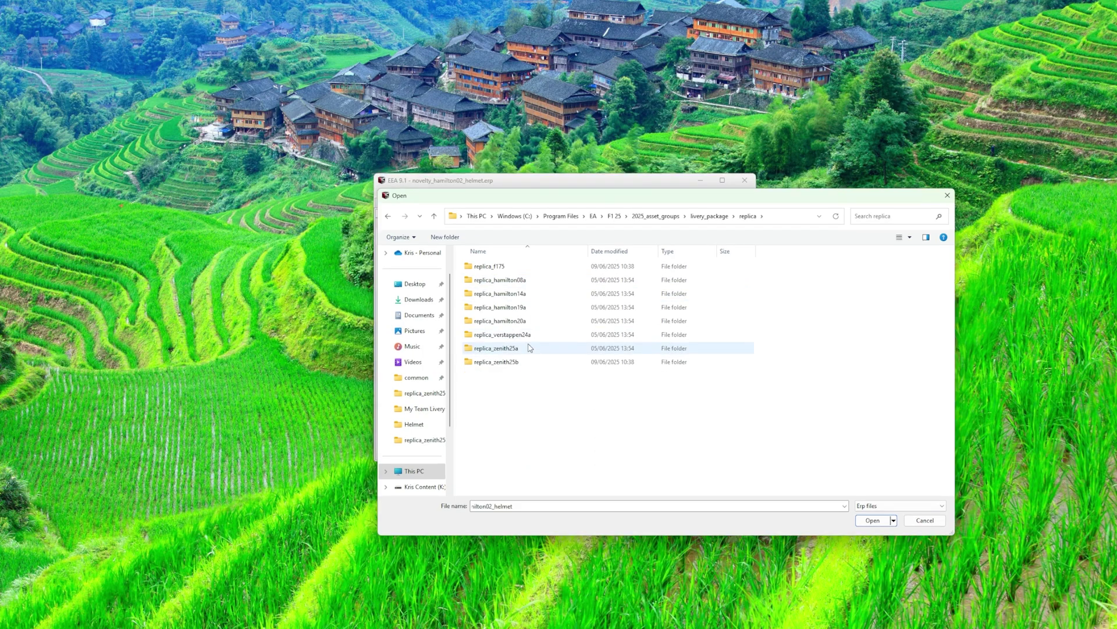
{"action": "left_click", "coordinate": [531, 362]}
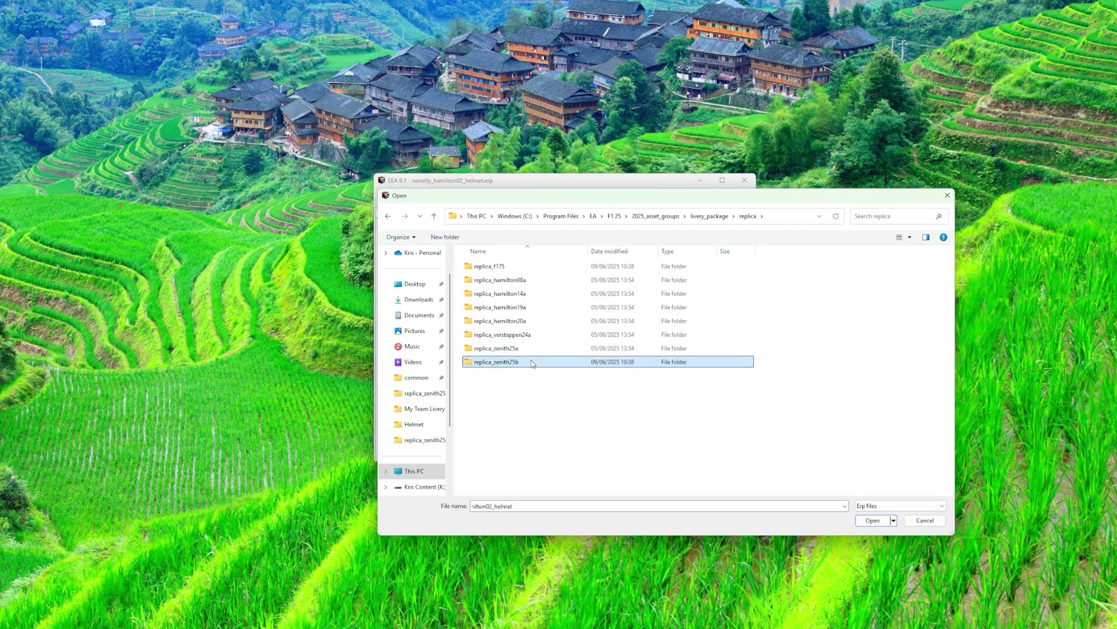
{"action": "double_click", "coordinate": [532, 360]}
{"action": "double_click", "coordinate": [504, 269]}
{"action": "left_click", "coordinate": [449, 263]}
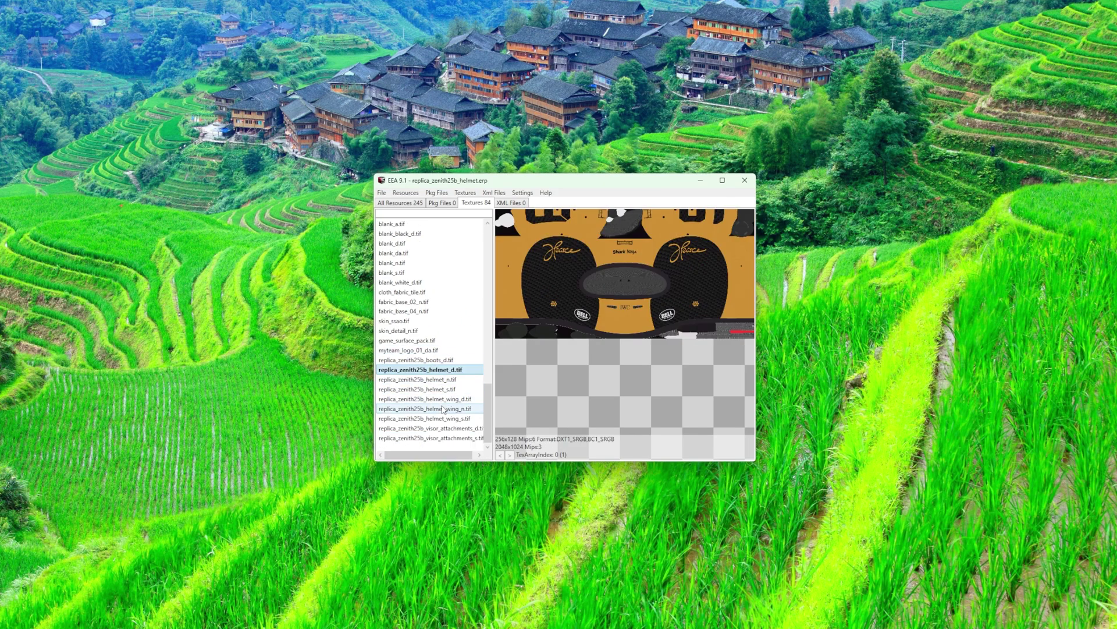
Import the Helmet DDS into replica_zenith25b_helmet_d.tif and overwrite its existing mipmaps file.
{"action": "left_click", "coordinate": [444, 429]}
{"action": "left_click", "coordinate": [441, 370]}
{"action": "left_click", "coordinate": [468, 196]}
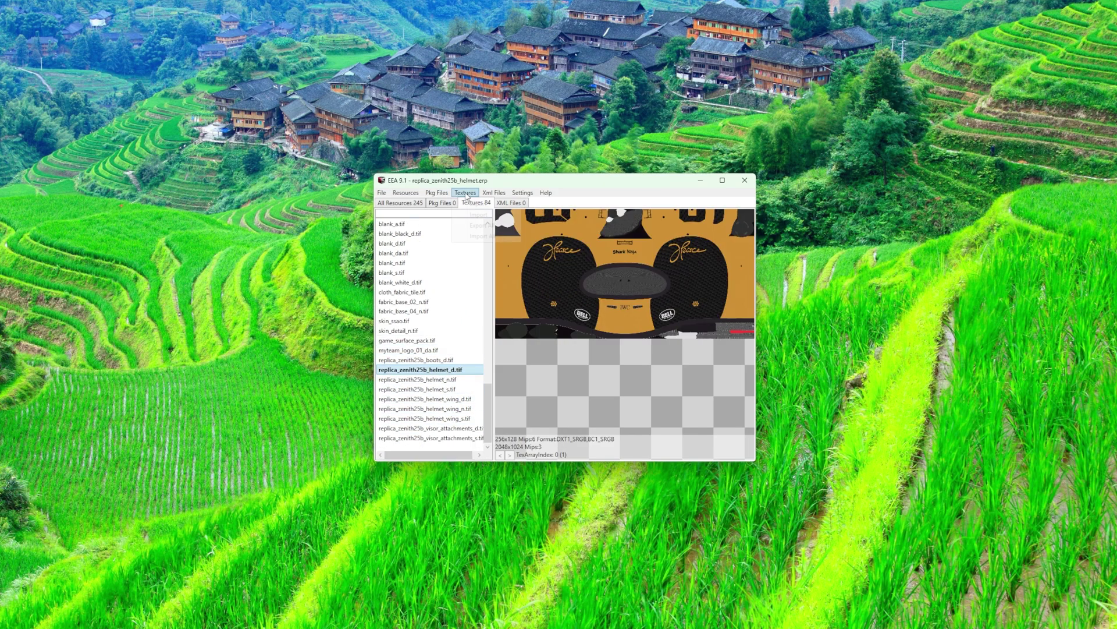
{"action": "left_click", "coordinate": [479, 214]}
{"action": "double_click", "coordinate": [662, 372]}
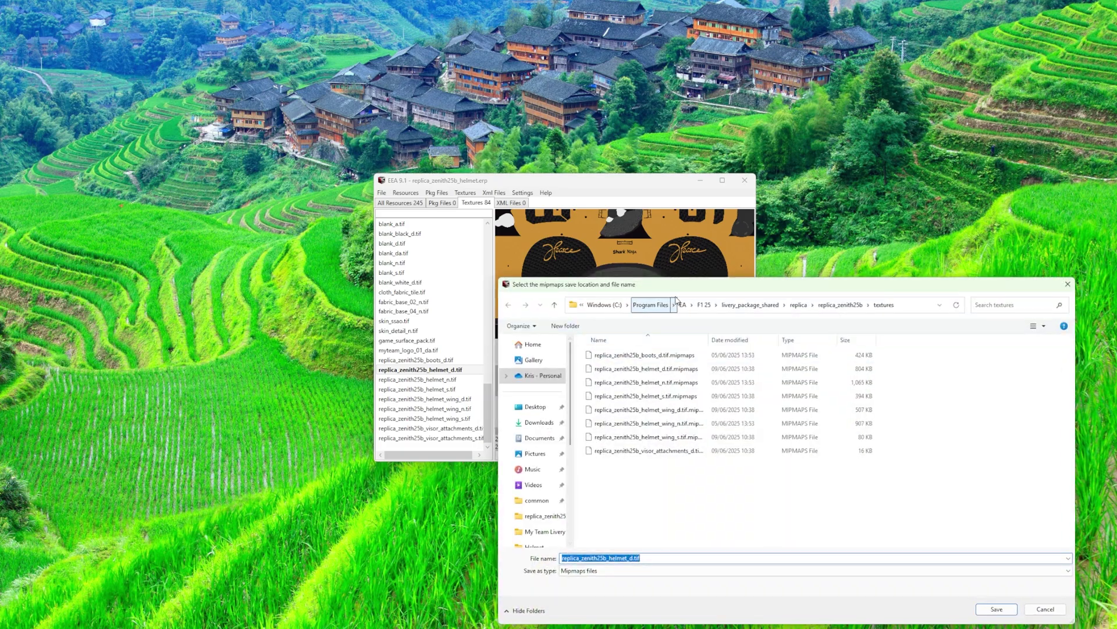
{"action": "left_click_drag", "start_coordinate": [671, 287], "coordinate": [630, 253]}
{"action": "key", "text": "Return"}
{"action": "key", "text": "Return"}
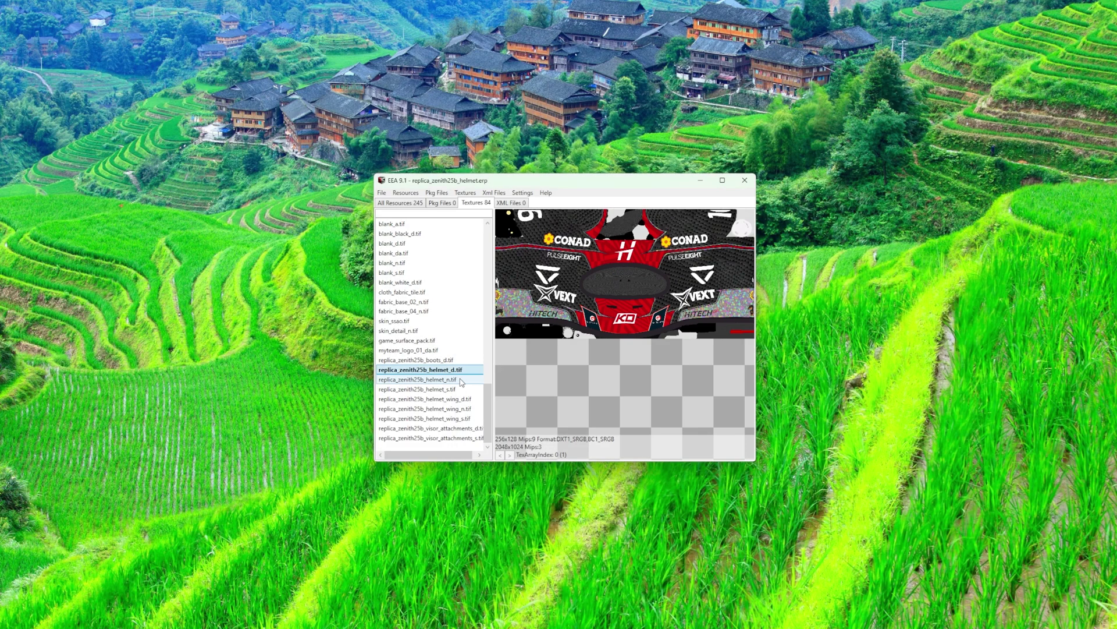
Import Helmet Spec Map from the desktop's F1 25 Mods\Helmet folder into replica_zenith25b_helmet_s.tif and save its mipmaps.
{"action": "left_click", "coordinate": [459, 379]}
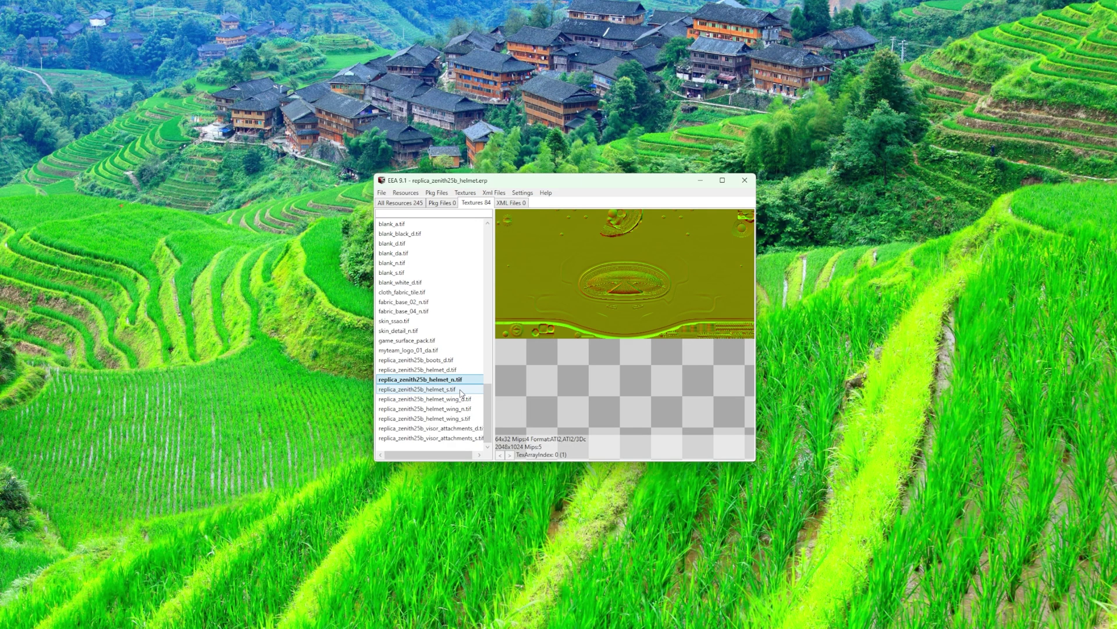
{"action": "left_click", "coordinate": [460, 389]}
{"action": "left_click", "coordinate": [465, 193]}
{"action": "left_click", "coordinate": [478, 217]}
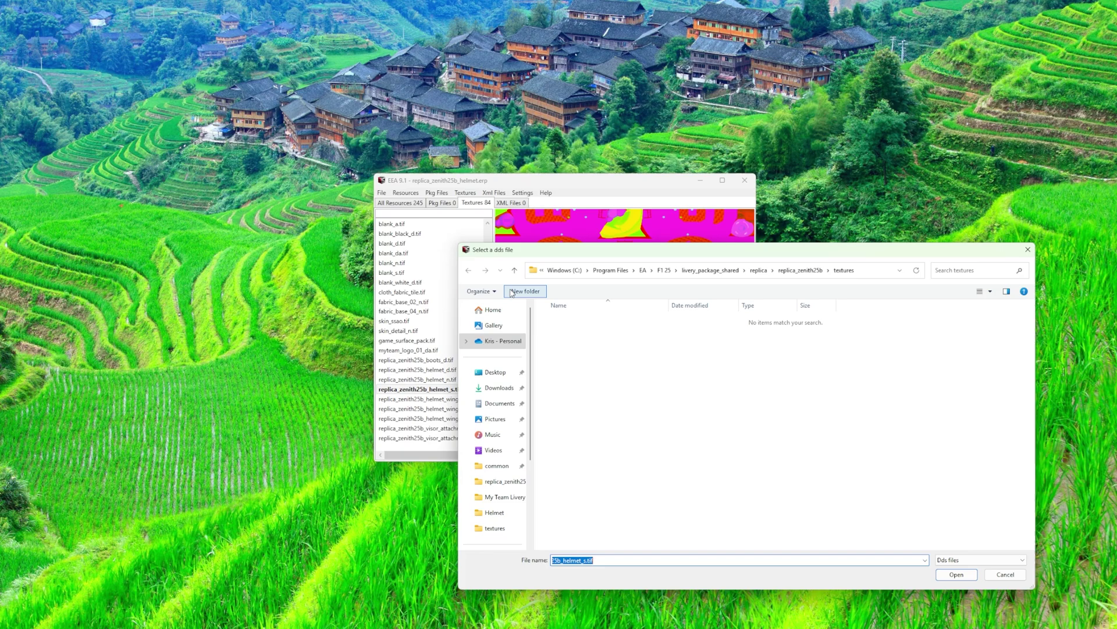
{"action": "left_click", "coordinate": [495, 372]}
{"action": "double_click", "coordinate": [568, 324]}
{"action": "double_click", "coordinate": [562, 319]}
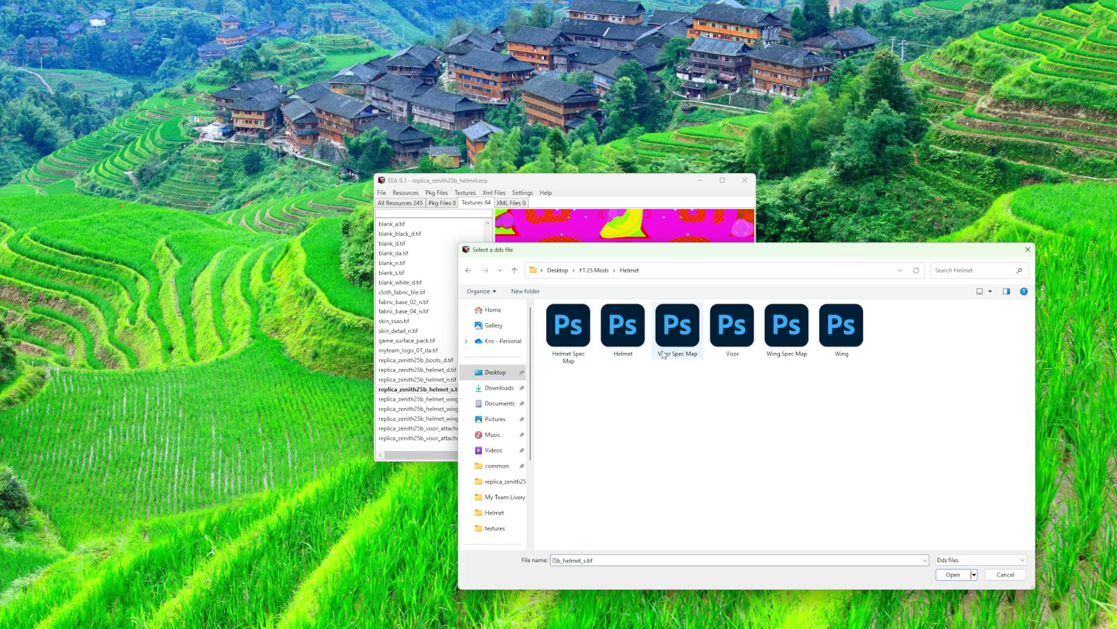
{"action": "double_click", "coordinate": [580, 330]}
{"action": "key", "text": "Return"}
Import the Wing DDS into replica_zenith25b_helmet_wing_d.tif and Wing Spec Map into replica_zenith25b_helmet_wing_s.tif.
{"action": "left_click", "coordinate": [436, 400]}
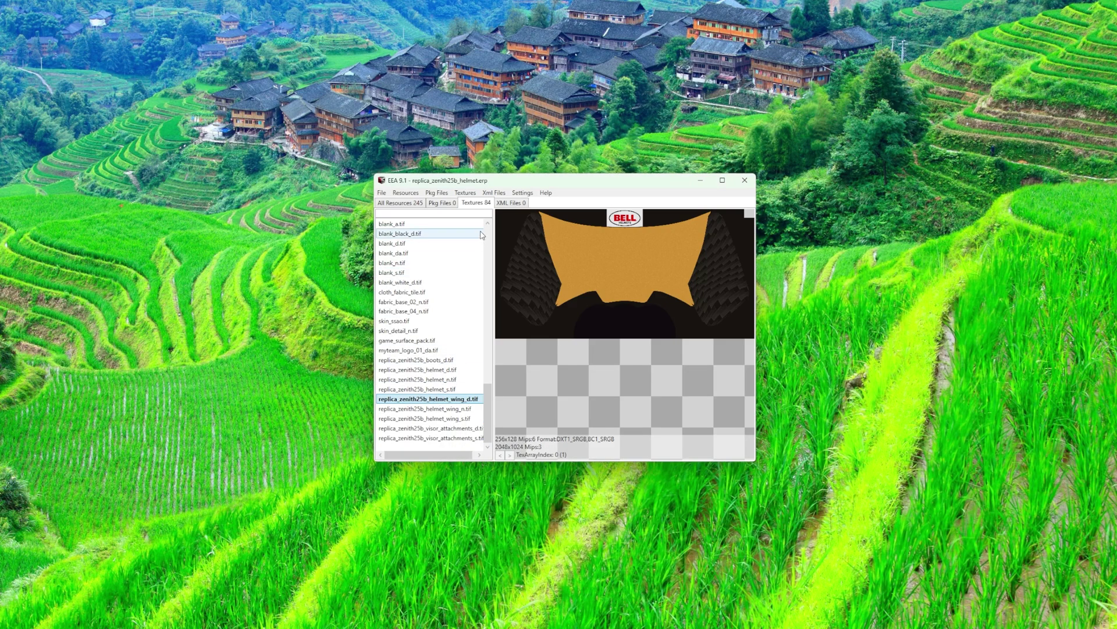
{"action": "left_click", "coordinate": [465, 193]}
{"action": "left_click", "coordinate": [478, 216]}
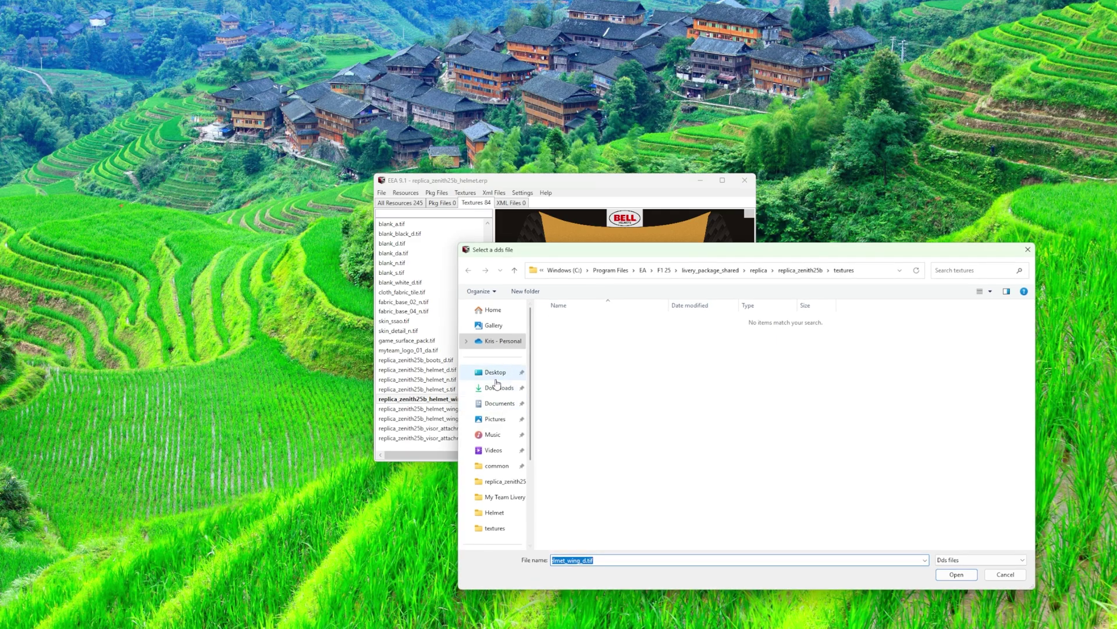
{"action": "left_click", "coordinate": [495, 372]}
{"action": "double_click", "coordinate": [567, 324]}
{"action": "double_click", "coordinate": [561, 320]}
{"action": "left_click", "coordinate": [841, 330]}
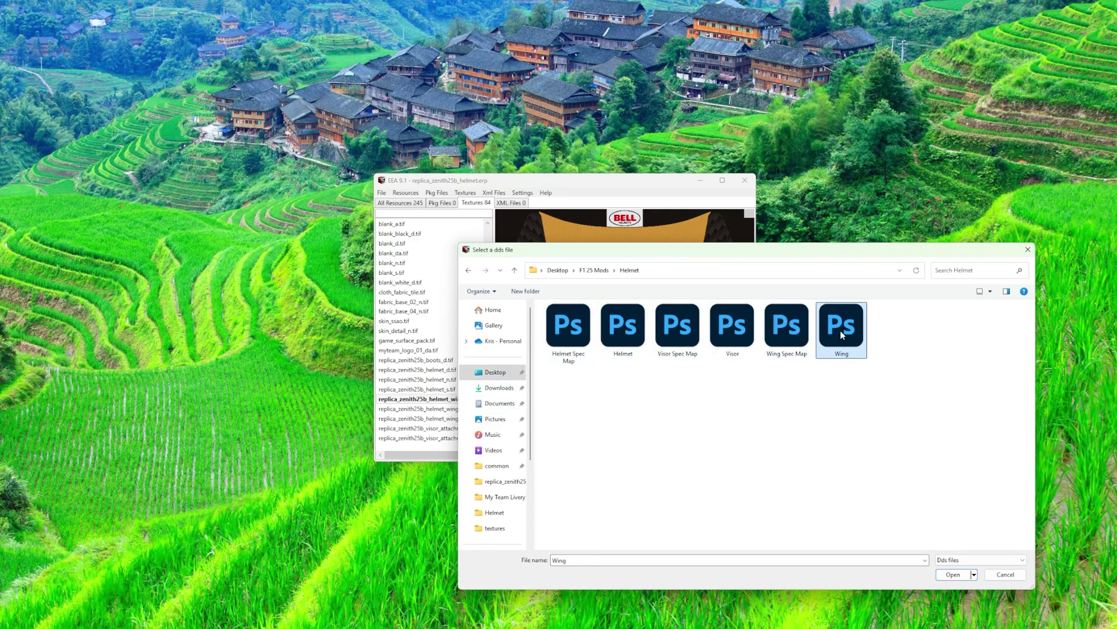
{"action": "double_click", "coordinate": [799, 328]}
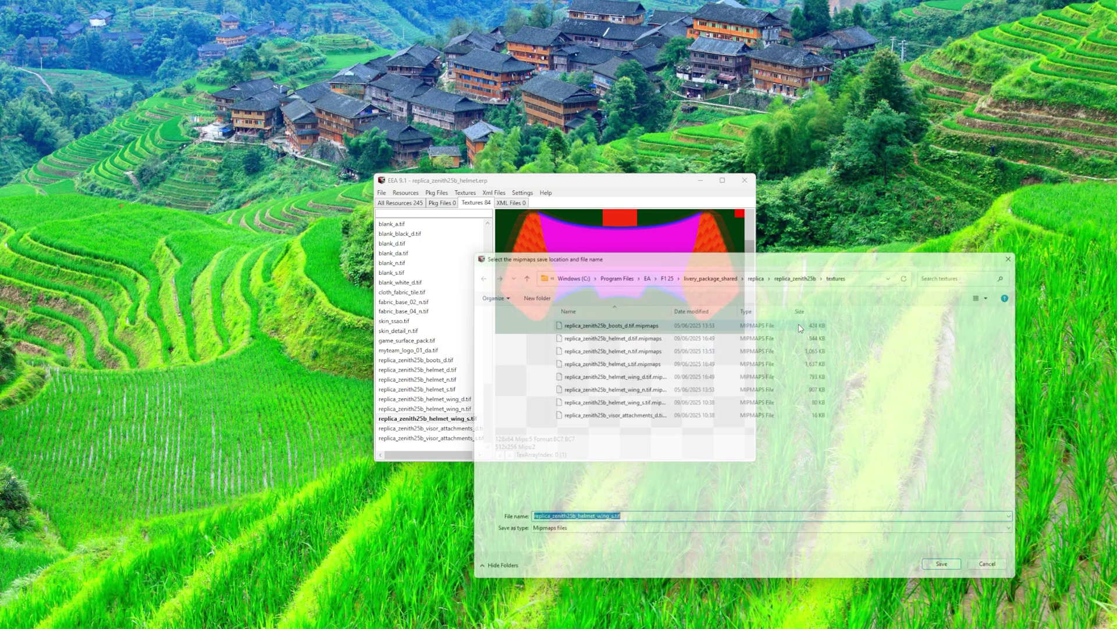
Import the Visor DDS into replica_zenith25b_visor_attachments_d.tif and save its mipmaps under the existing name.
{"action": "left_click", "coordinate": [465, 193]}
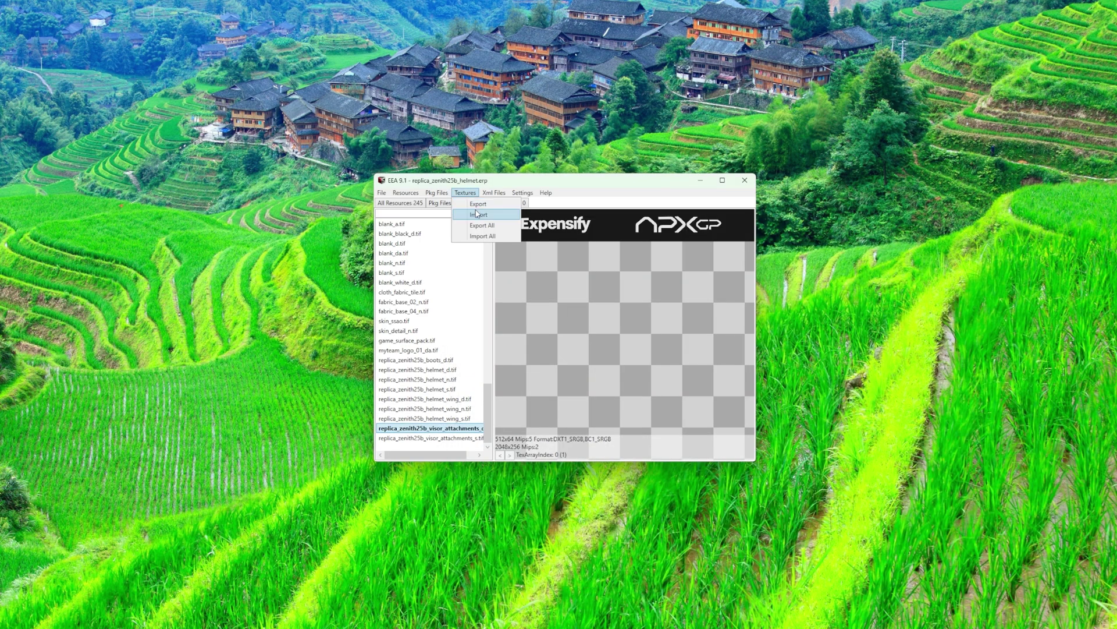
{"action": "left_click", "coordinate": [478, 215]}
{"action": "left_click", "coordinate": [498, 373]}
{"action": "double_click", "coordinate": [561, 333]}
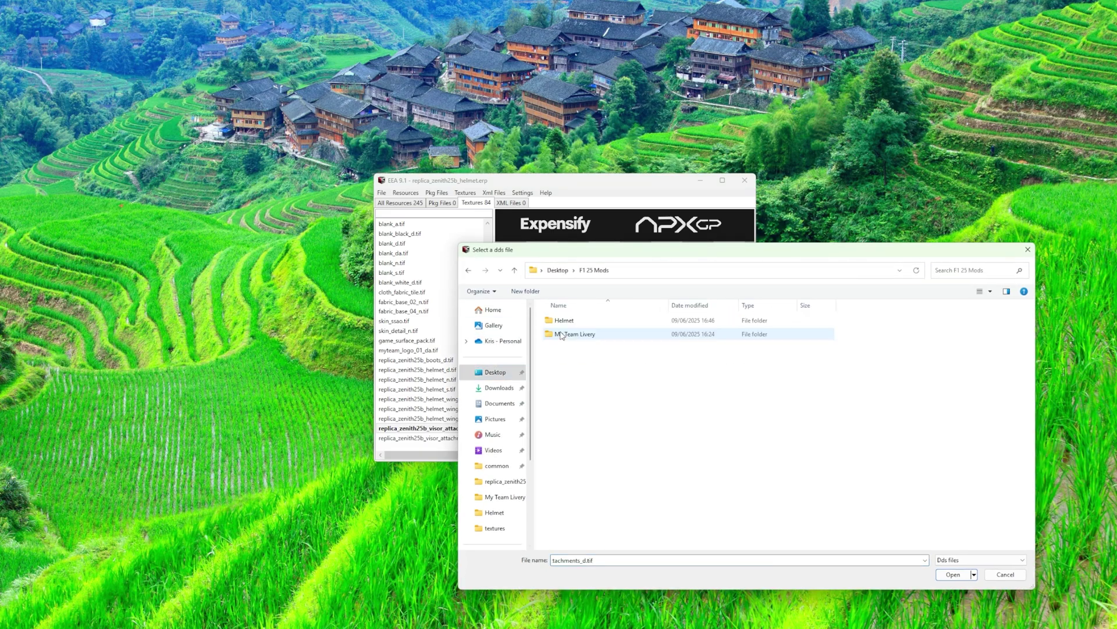
{"action": "double_click", "coordinate": [563, 321]}
{"action": "double_click", "coordinate": [744, 325]}
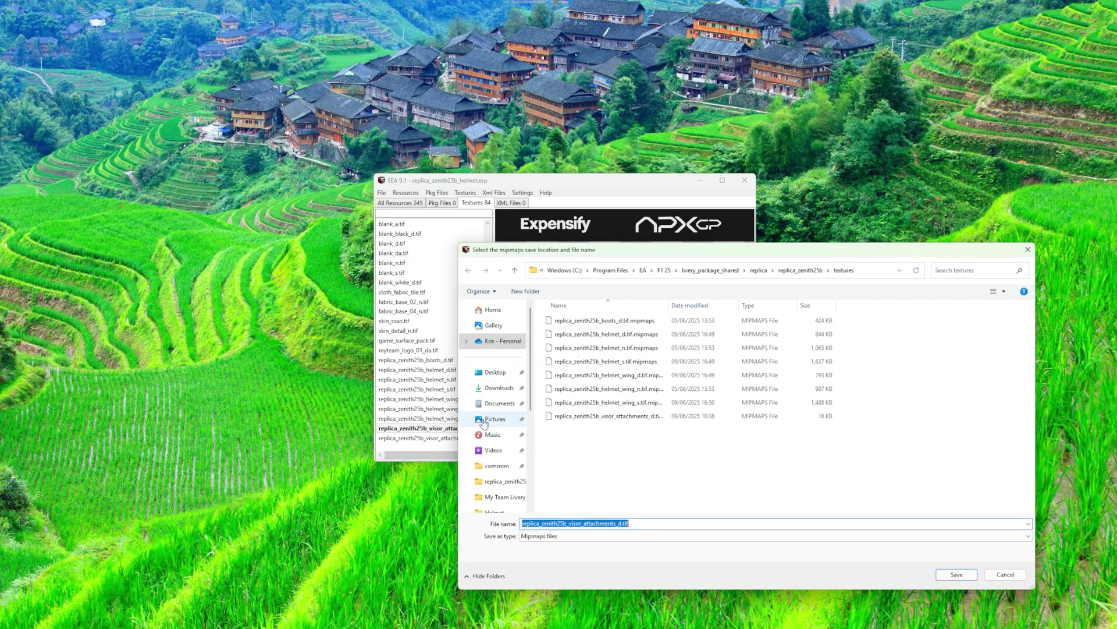
{"action": "key", "text": "Return"}
Import Visor Spec Map into the visor attachments _s texture and save the archive as replica_zenith25b_helmet.
{"action": "left_click", "coordinate": [454, 438]}
{"action": "left_click", "coordinate": [465, 193]}
{"action": "left_click", "coordinate": [477, 216]}
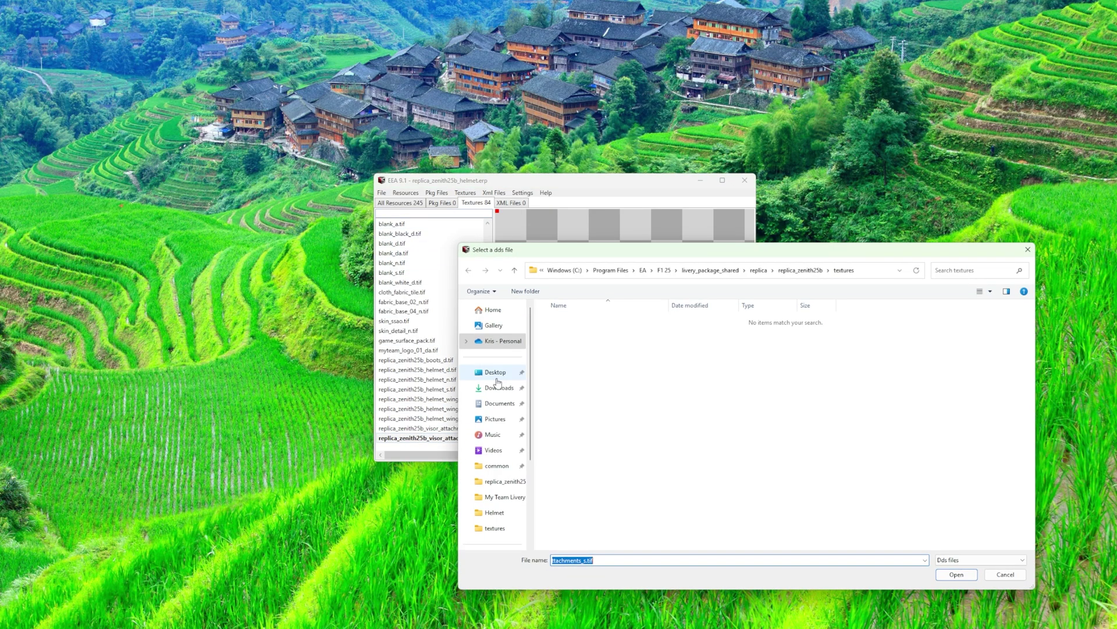
{"action": "left_click", "coordinate": [495, 373]}
{"action": "double_click", "coordinate": [563, 321]}
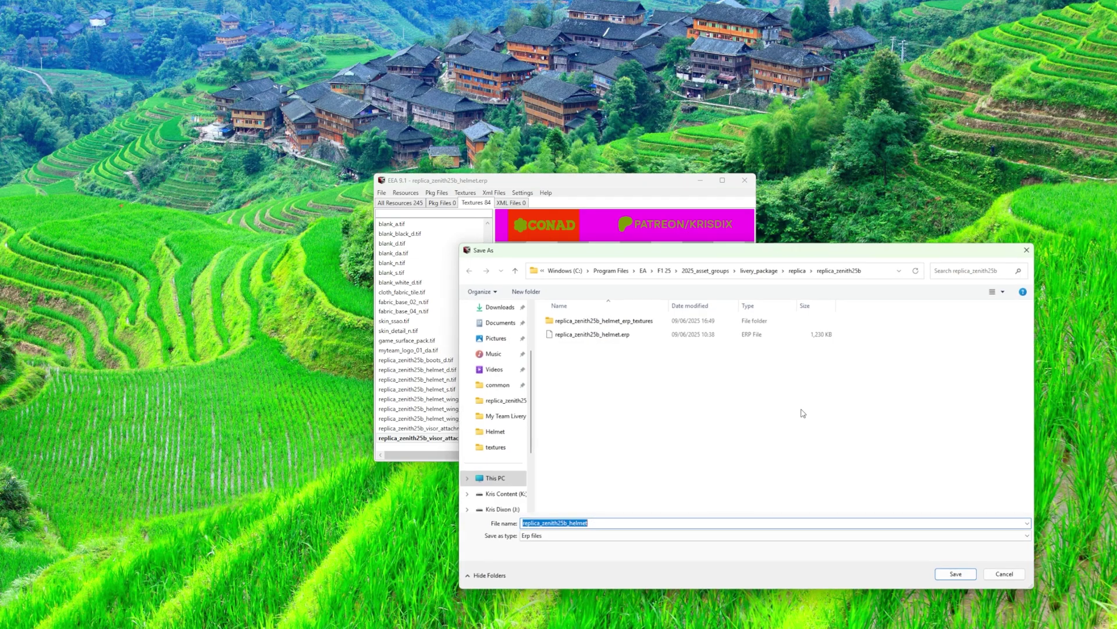
{"action": "key", "text": "Return"}
Browse the male drivers' folders in character_package for helmet ERP files, checking 2024-mercedes_george_russell and 2025-tororosso_yuki_tsunoda.
{"action": "left_click", "coordinate": [531, 334]}
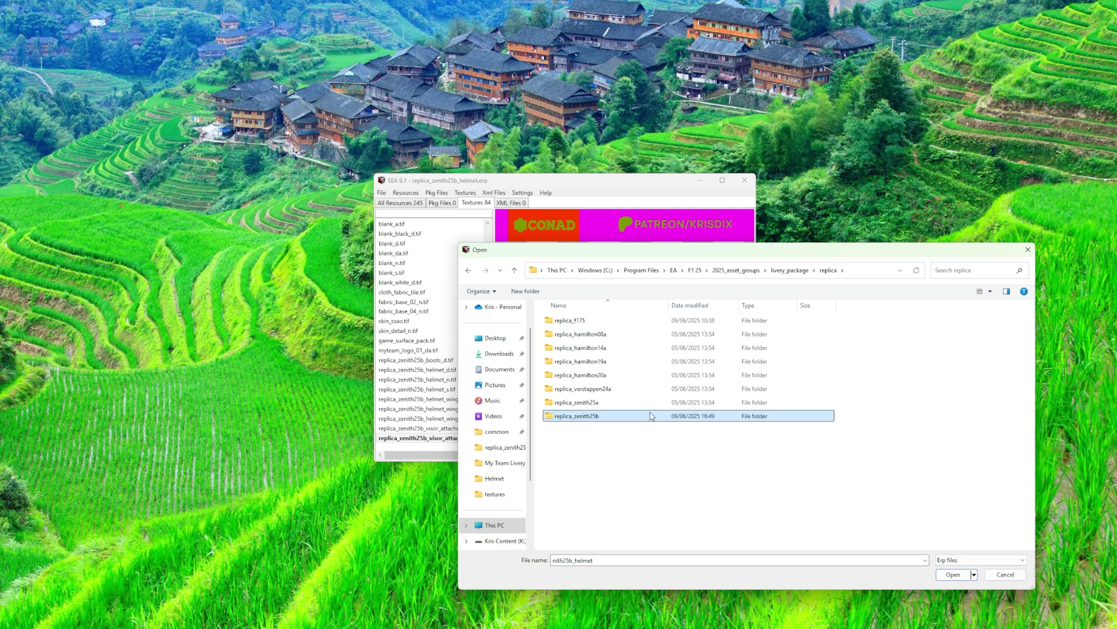
{"action": "left_click", "coordinate": [794, 270]}
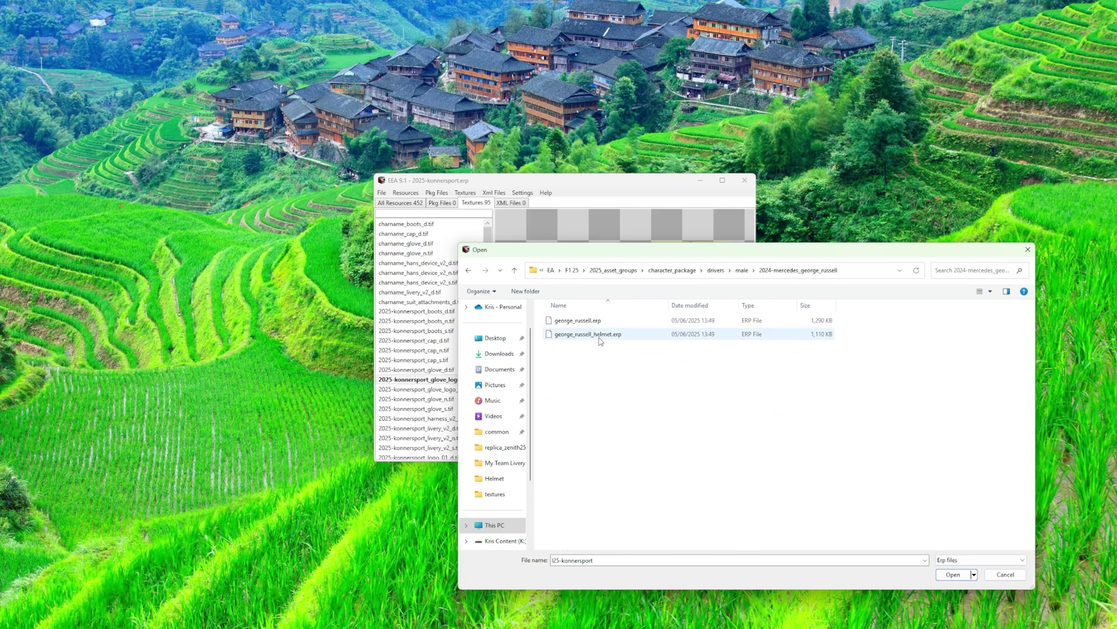
{"action": "left_click", "coordinate": [600, 338]}
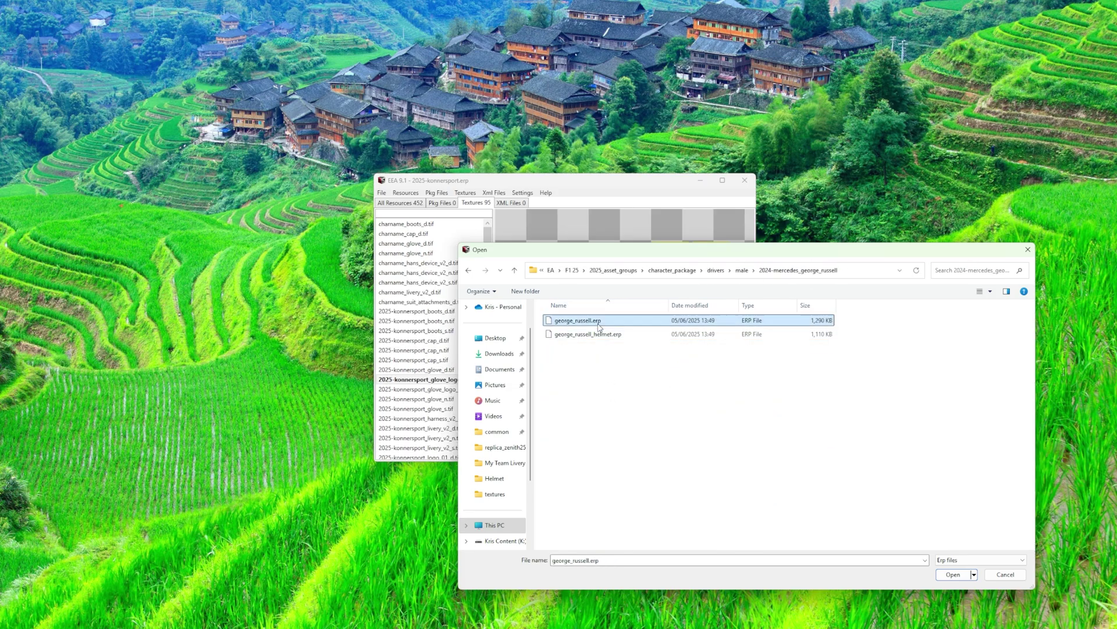
{"action": "left_click", "coordinate": [468, 271]}
{"action": "double_click", "coordinate": [628, 490]}
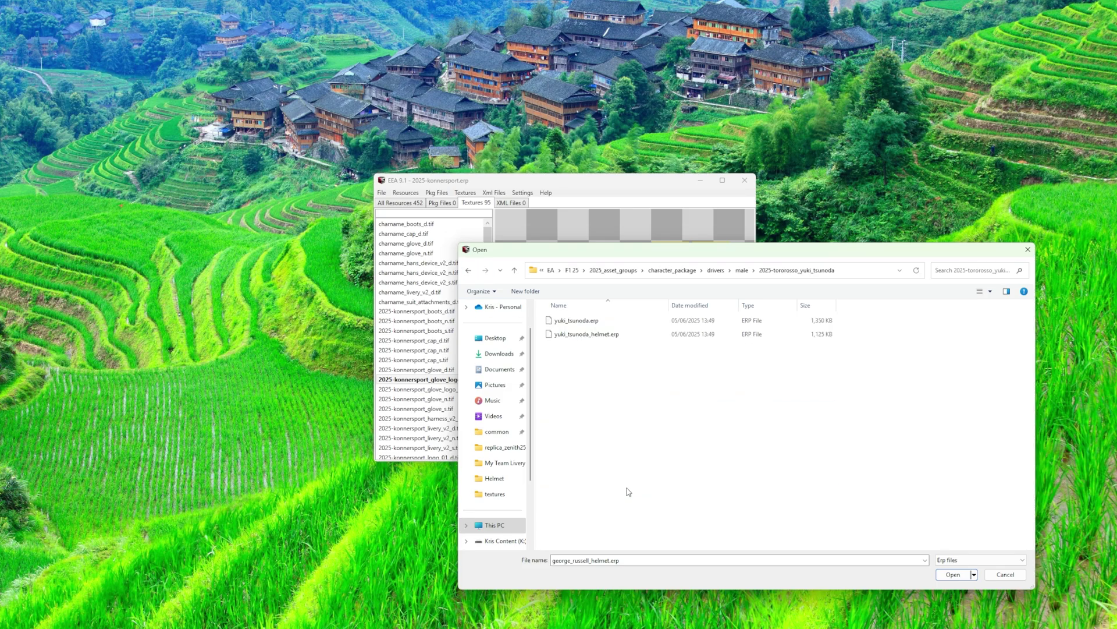
{"action": "left_click", "coordinate": [468, 270]}
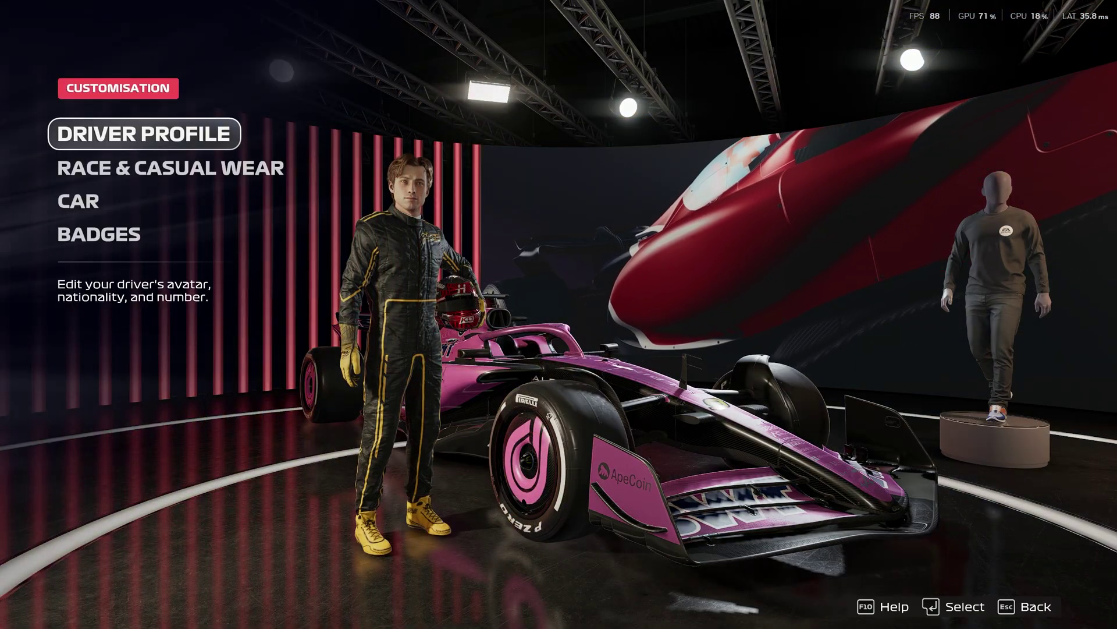
Switch to F1 25 and open the helmet selection for editing Design 1 in Race & Casual Wear.
{"action": "key", "text": "Down"}
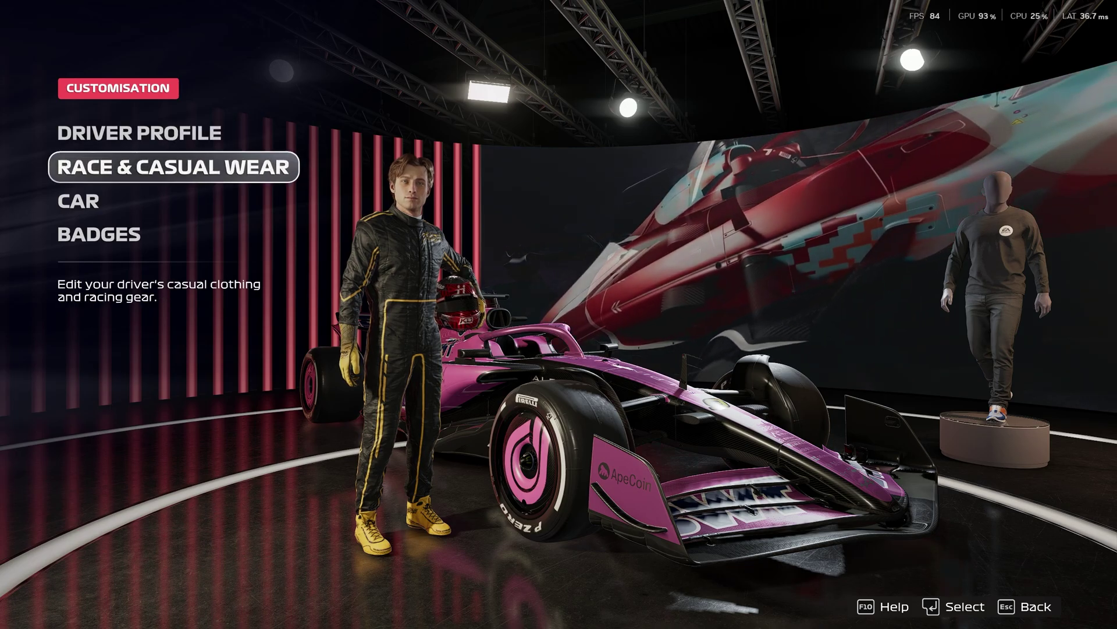
{"action": "key", "text": "Return"}
{"action": "key", "text": "Return"}
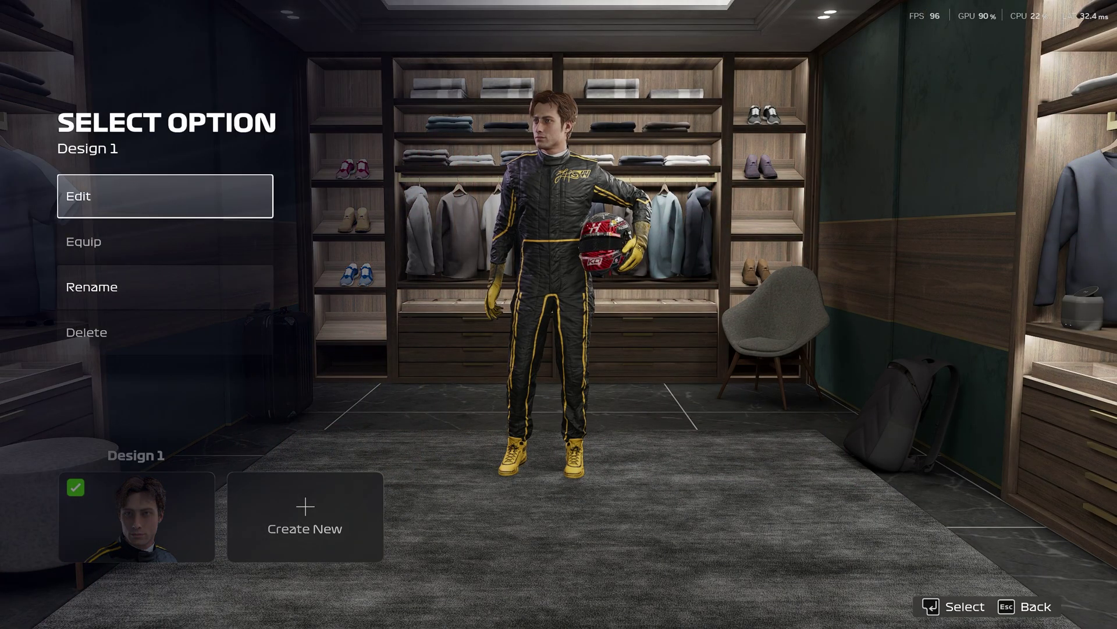
{"action": "key", "text": "Return"}
{"action": "key", "text": "Return"}
Preview the equipped custom helmet in the helmet selection and compare it with the Waveform helmet.
{"action": "key", "text": "Right"}
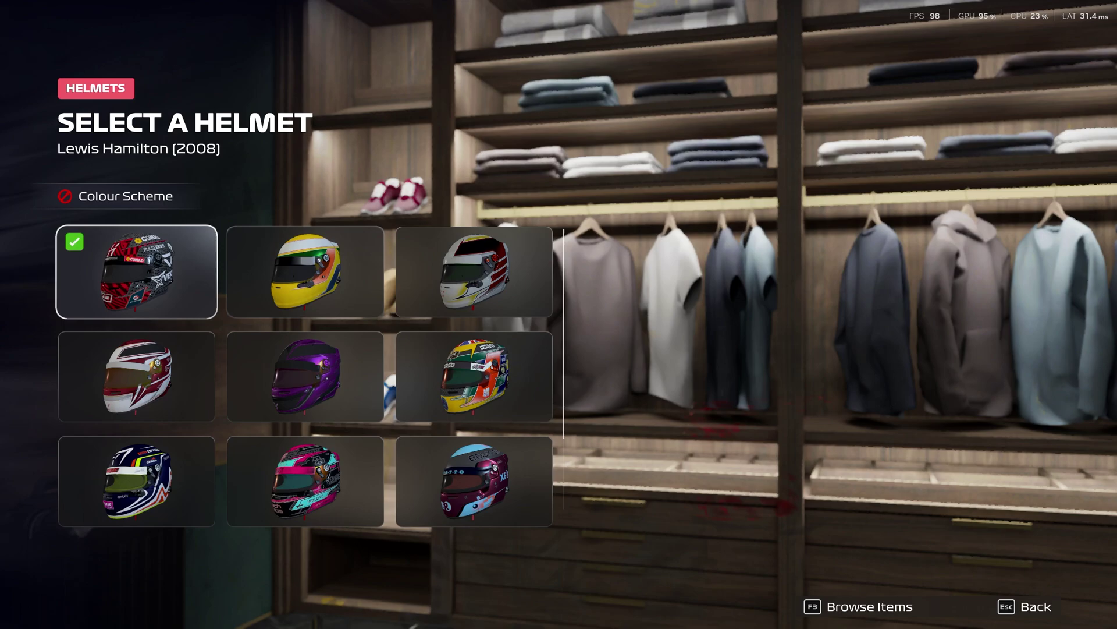
{"action": "key", "text": "Left"}
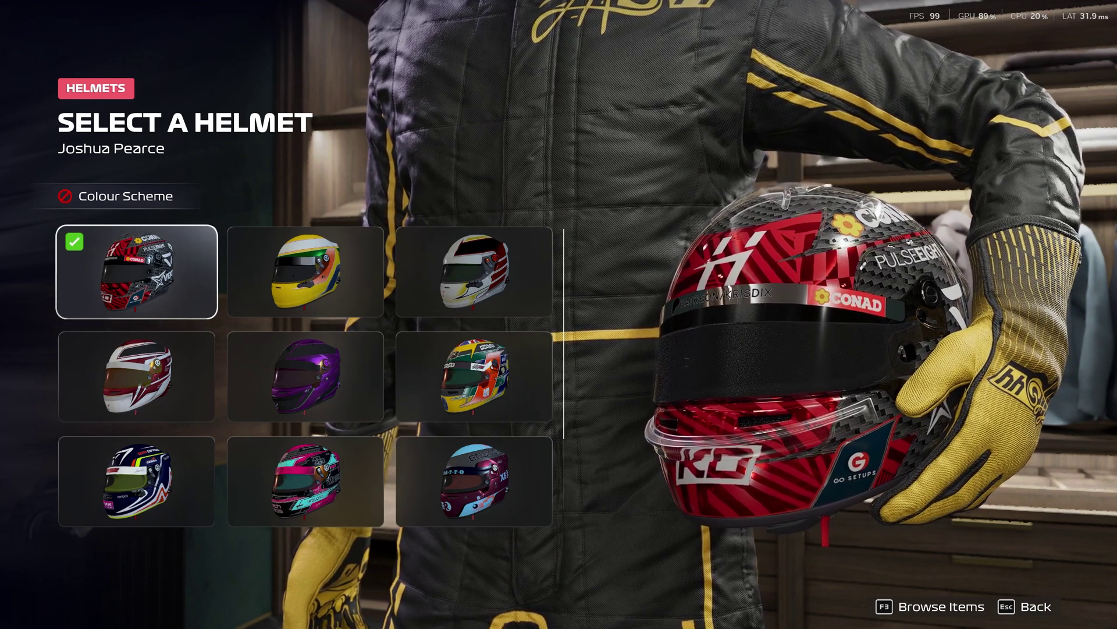
{"action": "key", "text": "Right"}
{"action": "key", "text": "Left"}
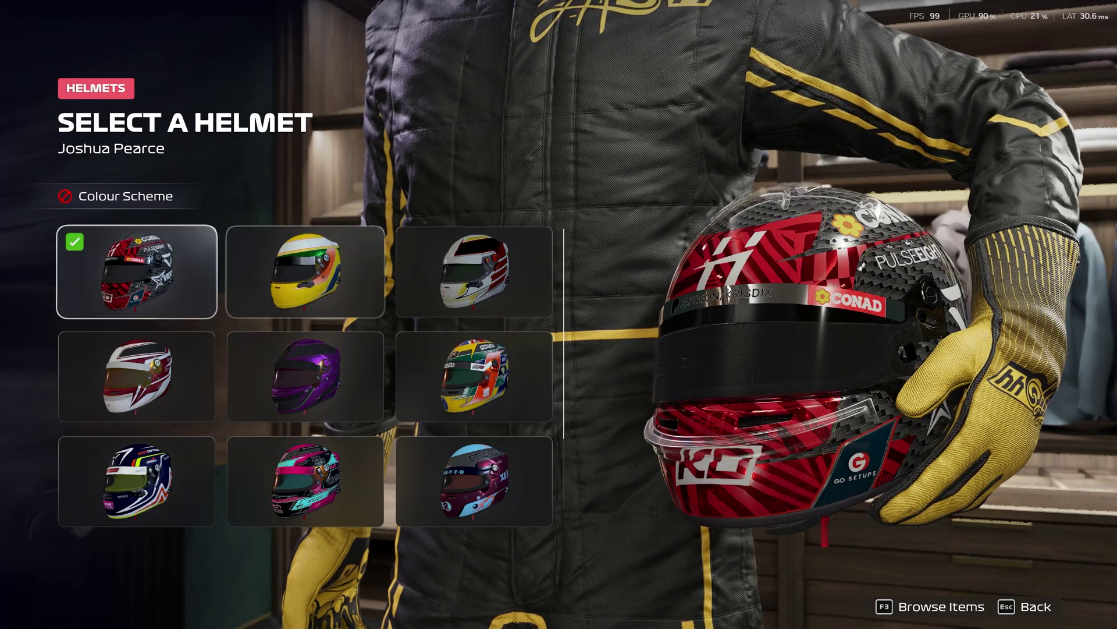
{"action": "key", "text": "Down"}
{"action": "key", "text": "Down"}
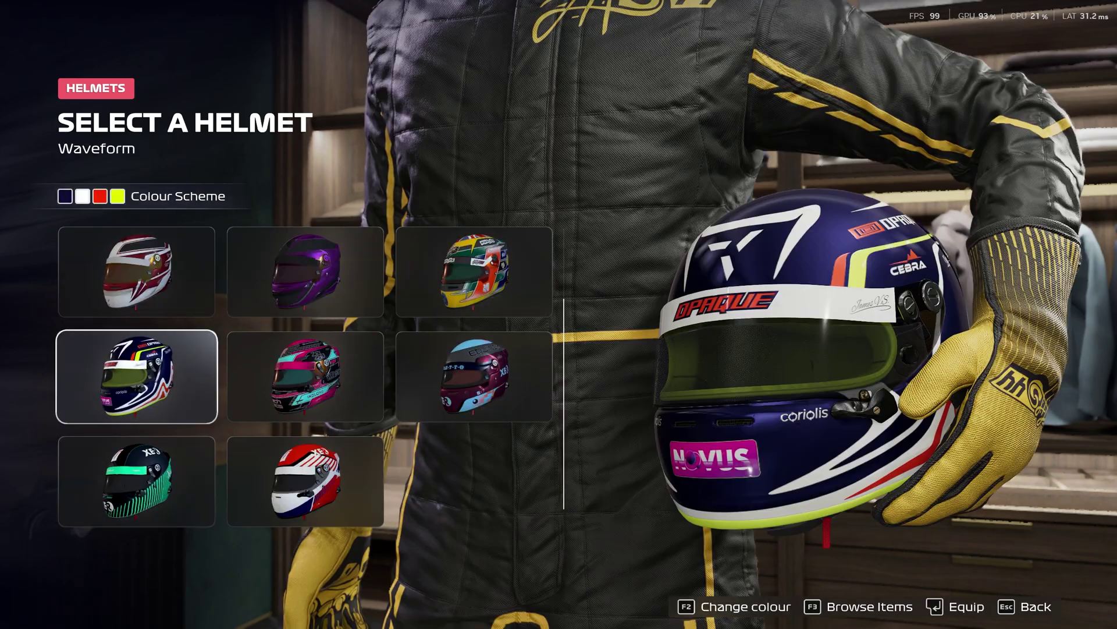
{"action": "key", "text": "Up"}
{"action": "key", "text": "Up"}
{"action": "key", "text": "Right"}
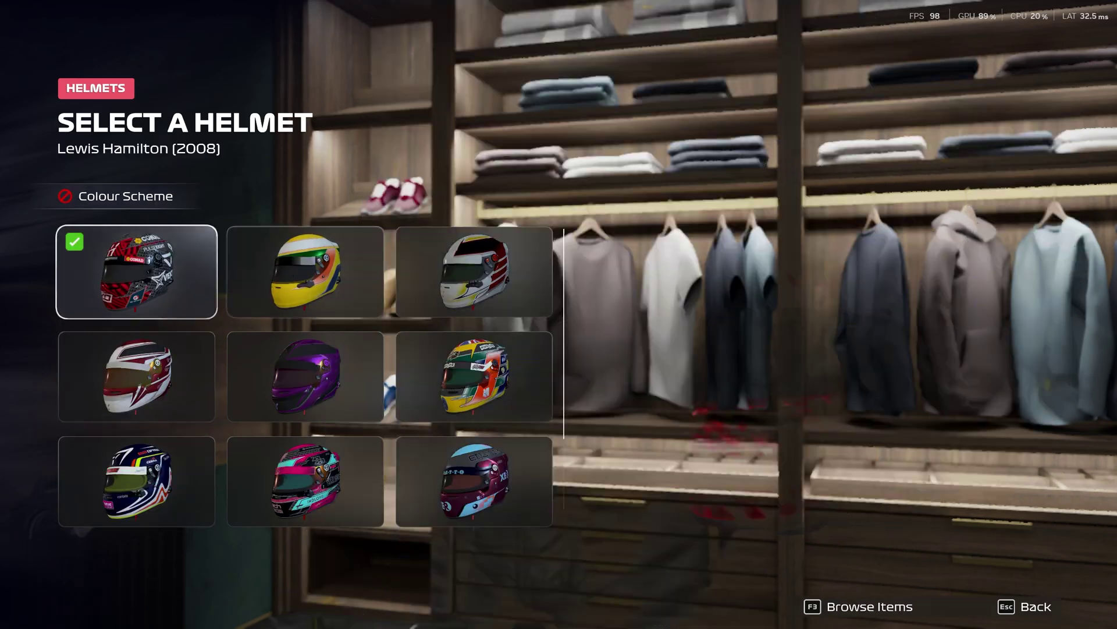
Preview the Lewis Hamilton (2019) and Lewis Hamilton (2014) helmets and return to the equipped custom helmet.
{"action": "key", "text": "Down"}
{"action": "key", "text": "Right"}
{"action": "key", "text": "Left"}
{"action": "key", "text": "Left"}
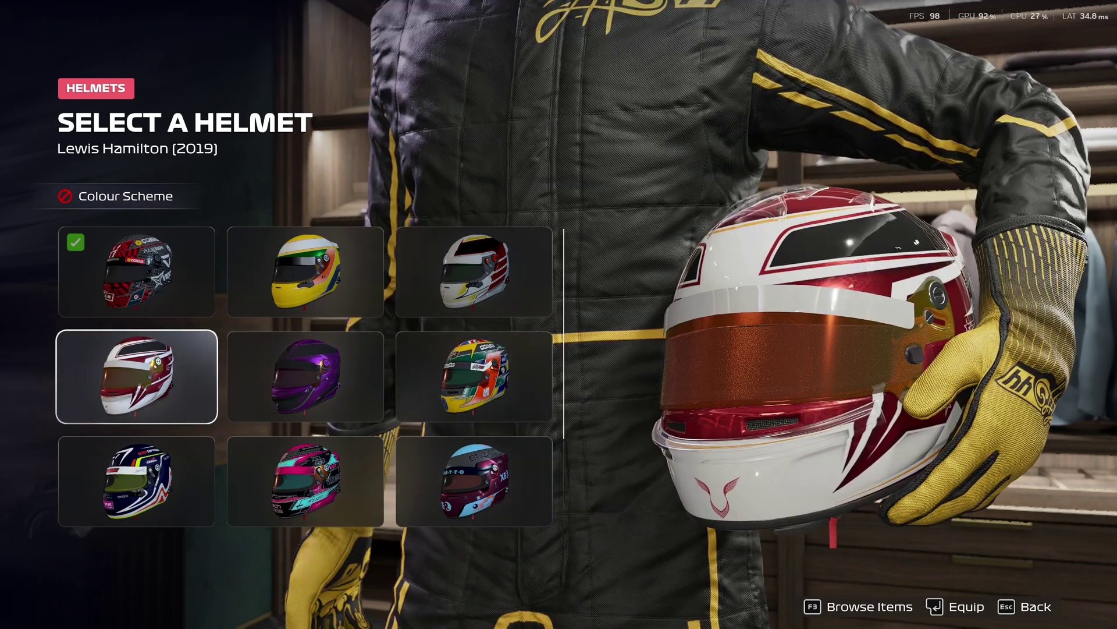
{"action": "key", "text": "Up"}
{"action": "key", "text": "Right"}
{"action": "key", "text": "Right"}
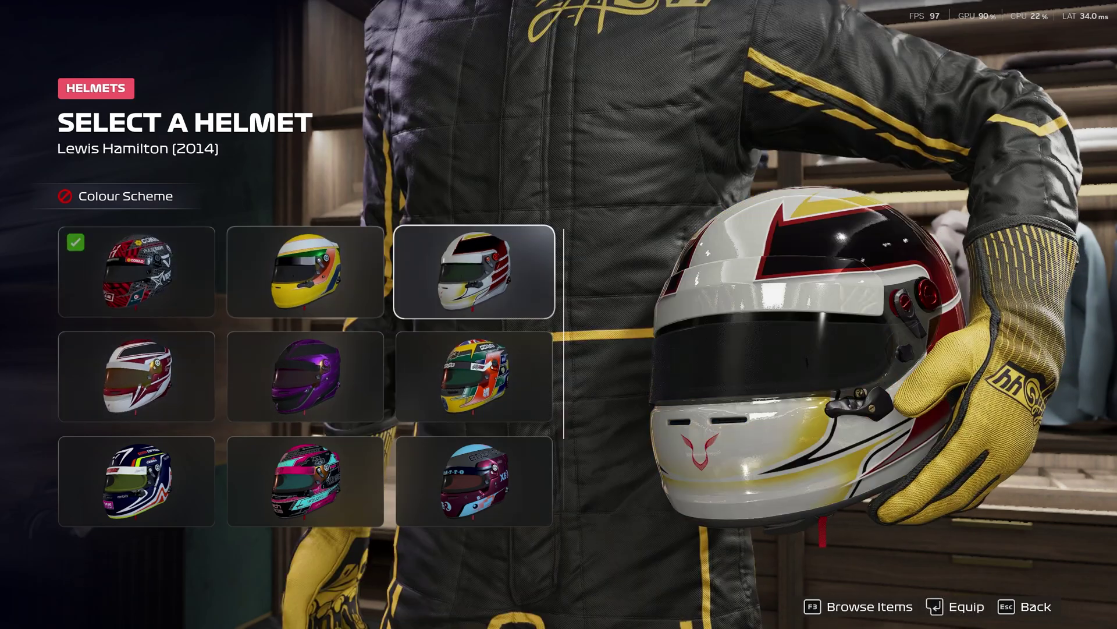
{"action": "key", "text": "Left"}
{"action": "key", "text": "Left"}
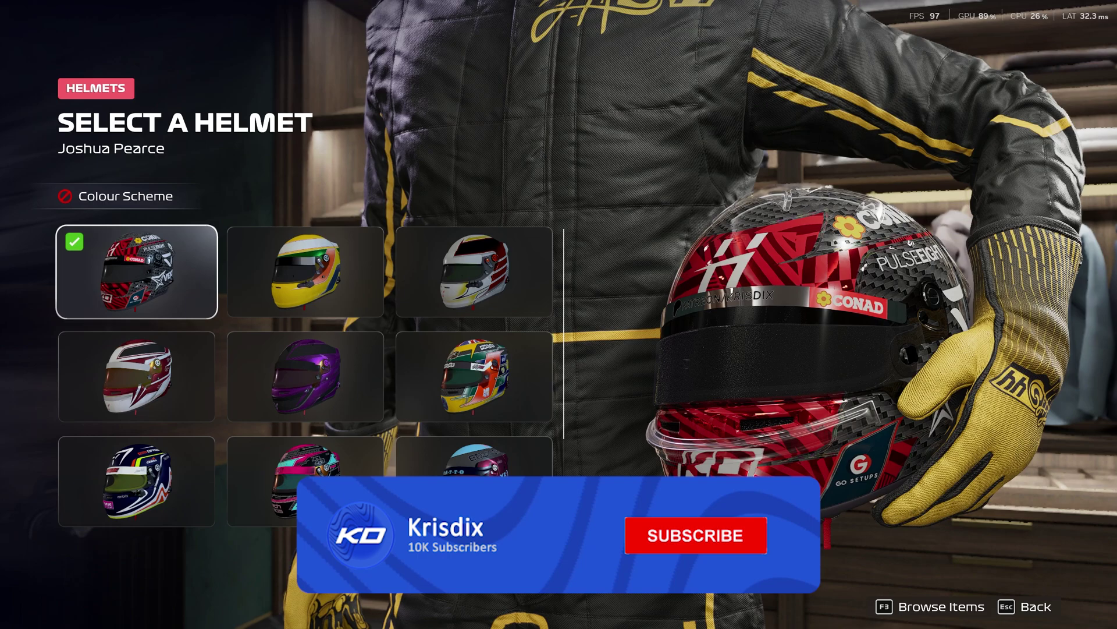